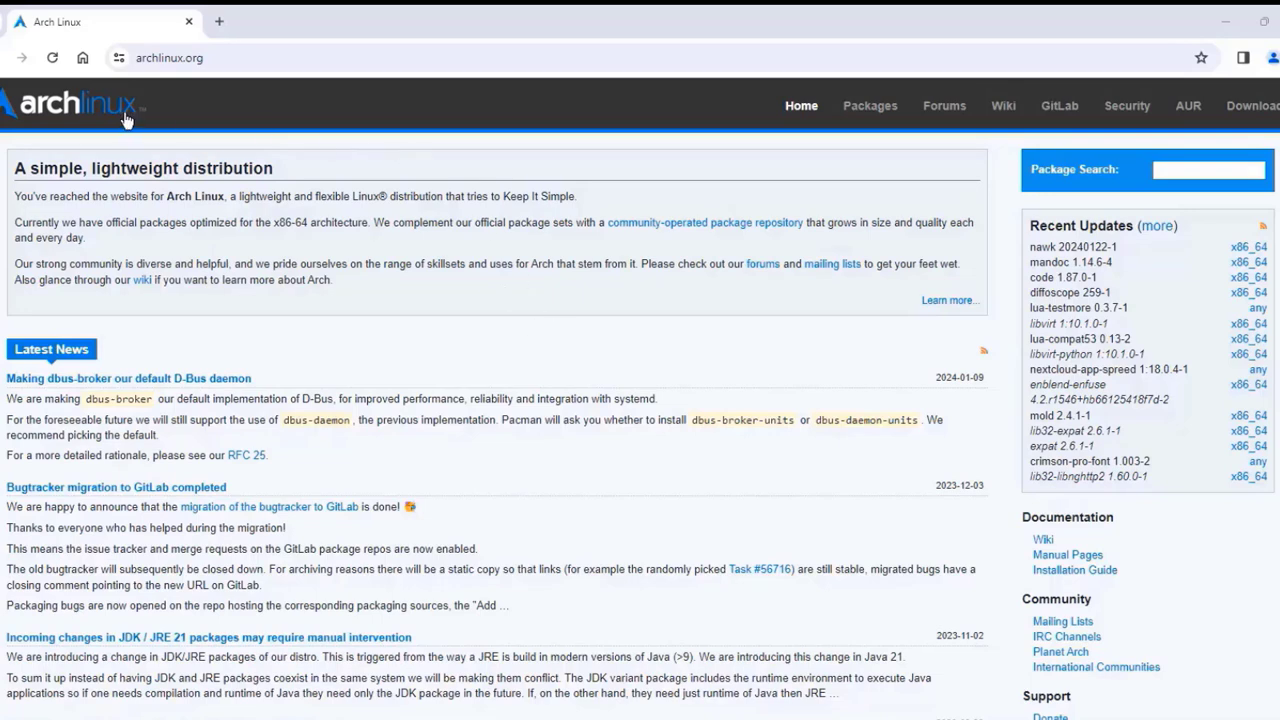
Step: Open the Arch Linux downloads page and go to the worldwide geo.mirror.pkgbuild.com mirror for the 2024.02.01 release
scroll(100, 270, "down", 1)
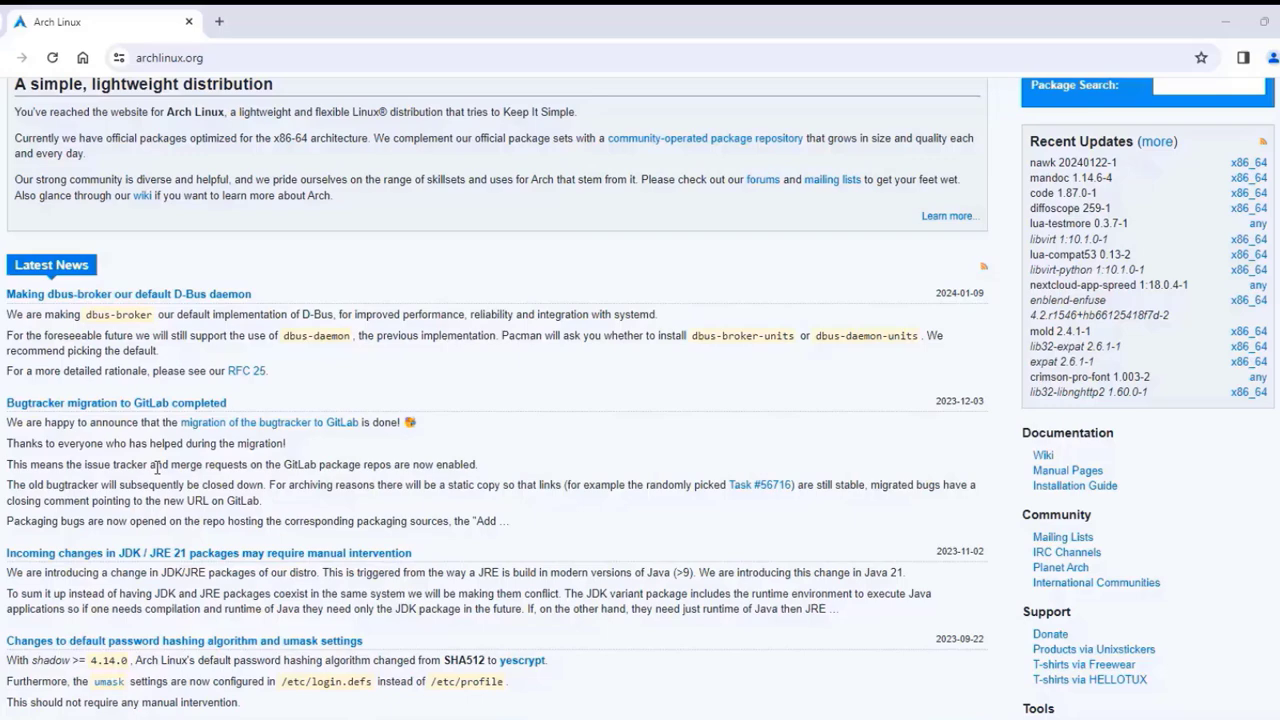
scroll(474, 442, "down", 2)
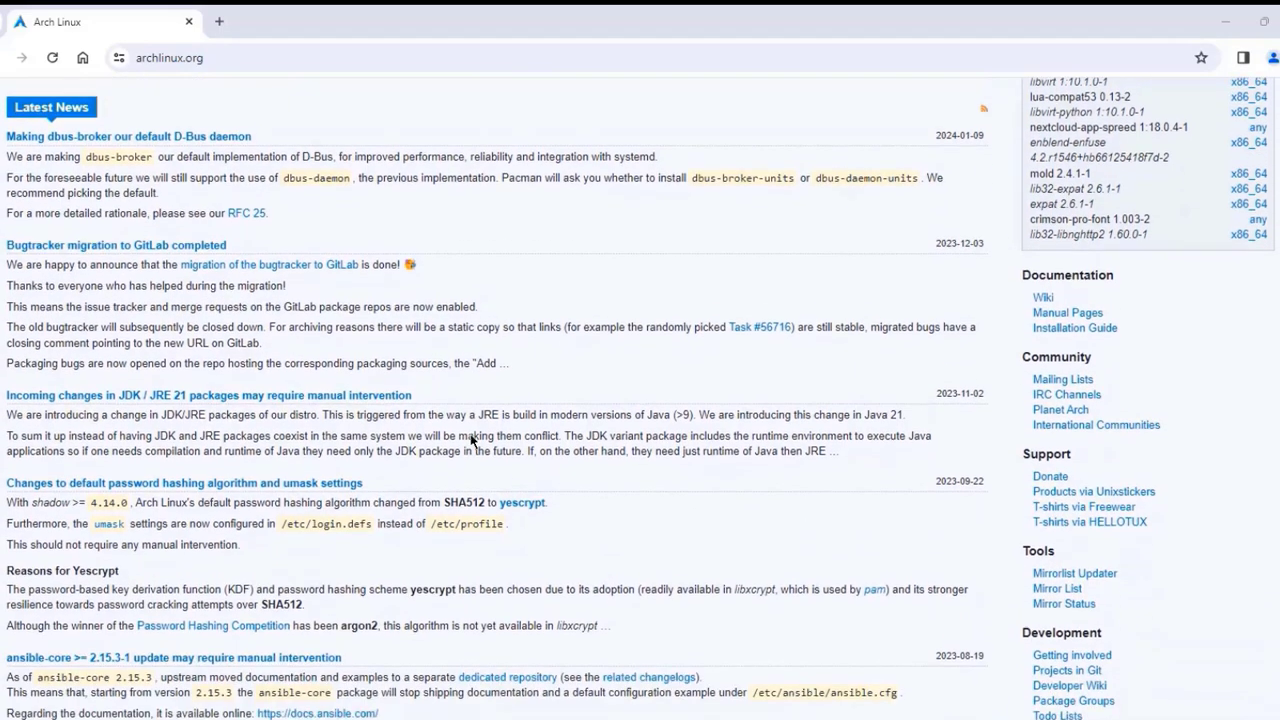
scroll(362, 283, "down", 3)
scroll(700, 300, "up", 6)
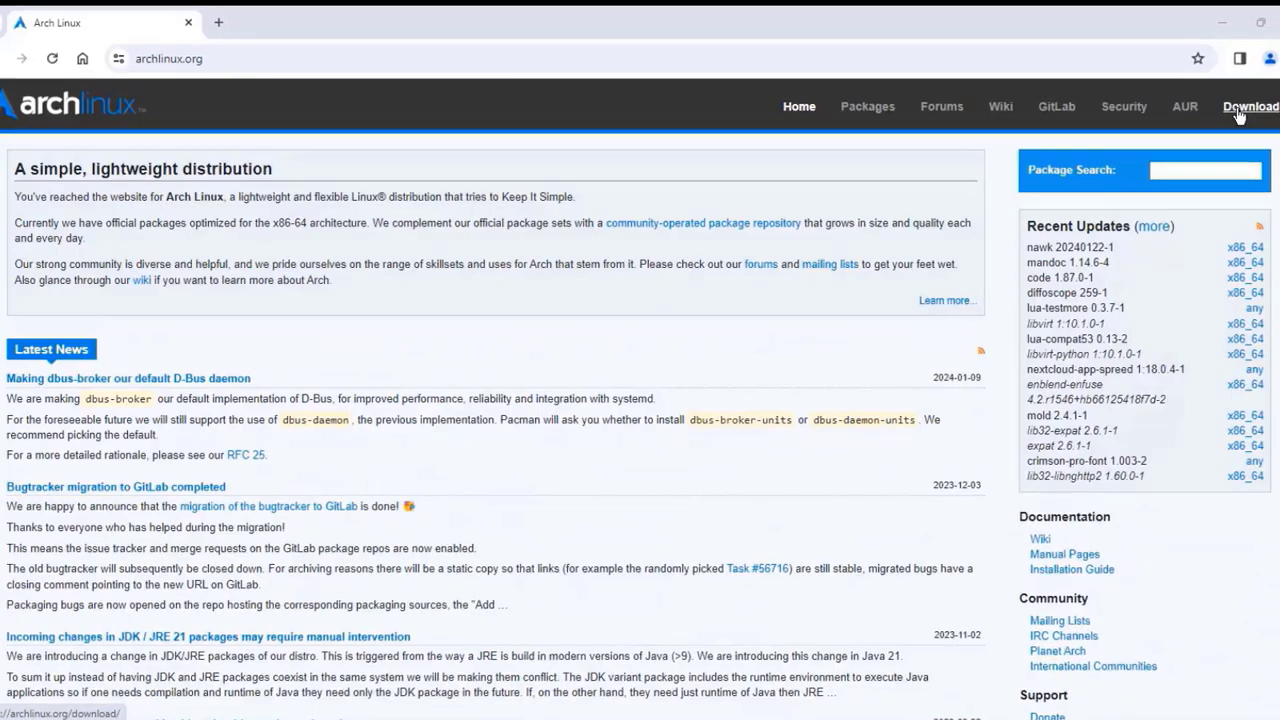
left_click(1237, 116)
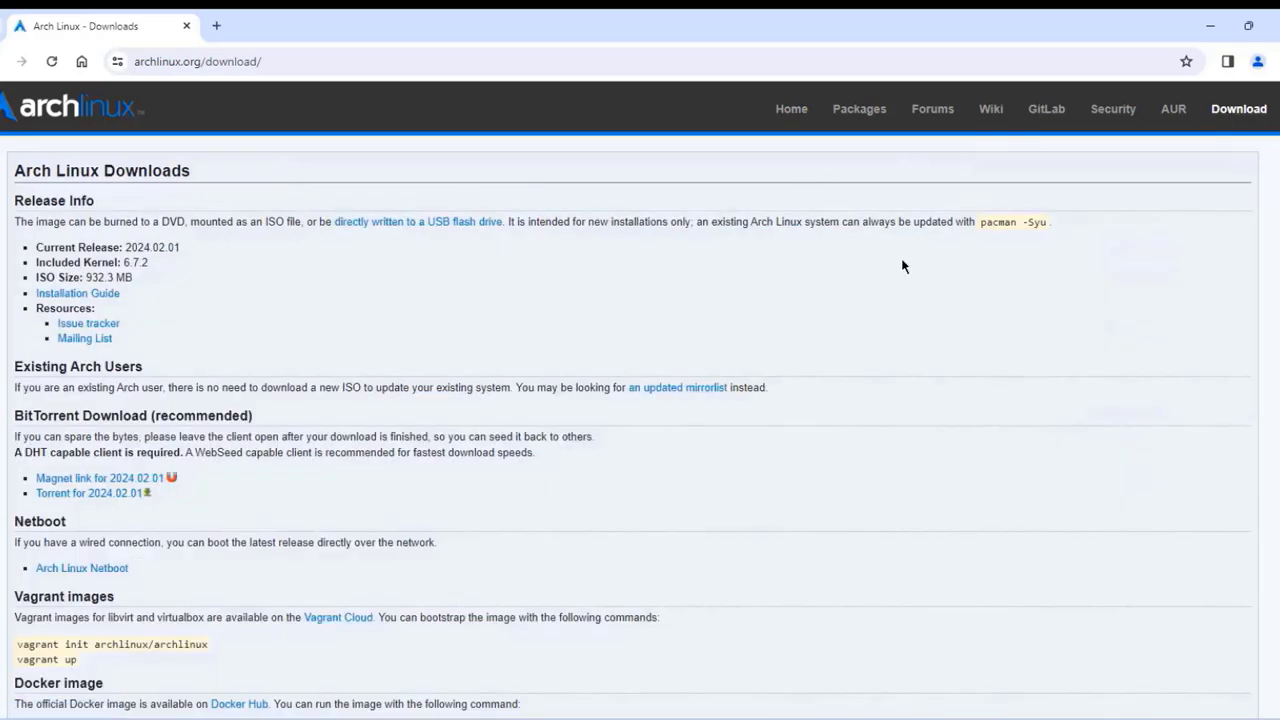
scroll(282, 337, "down", 9)
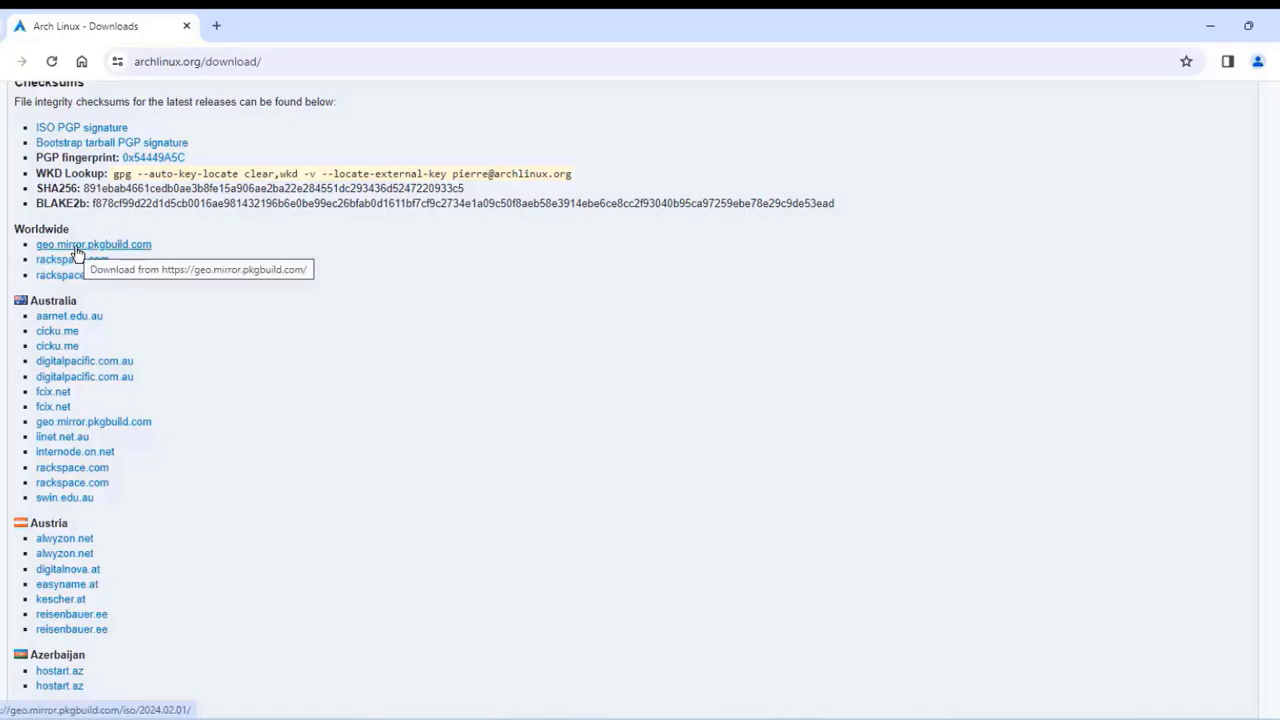
left_click(78, 249)
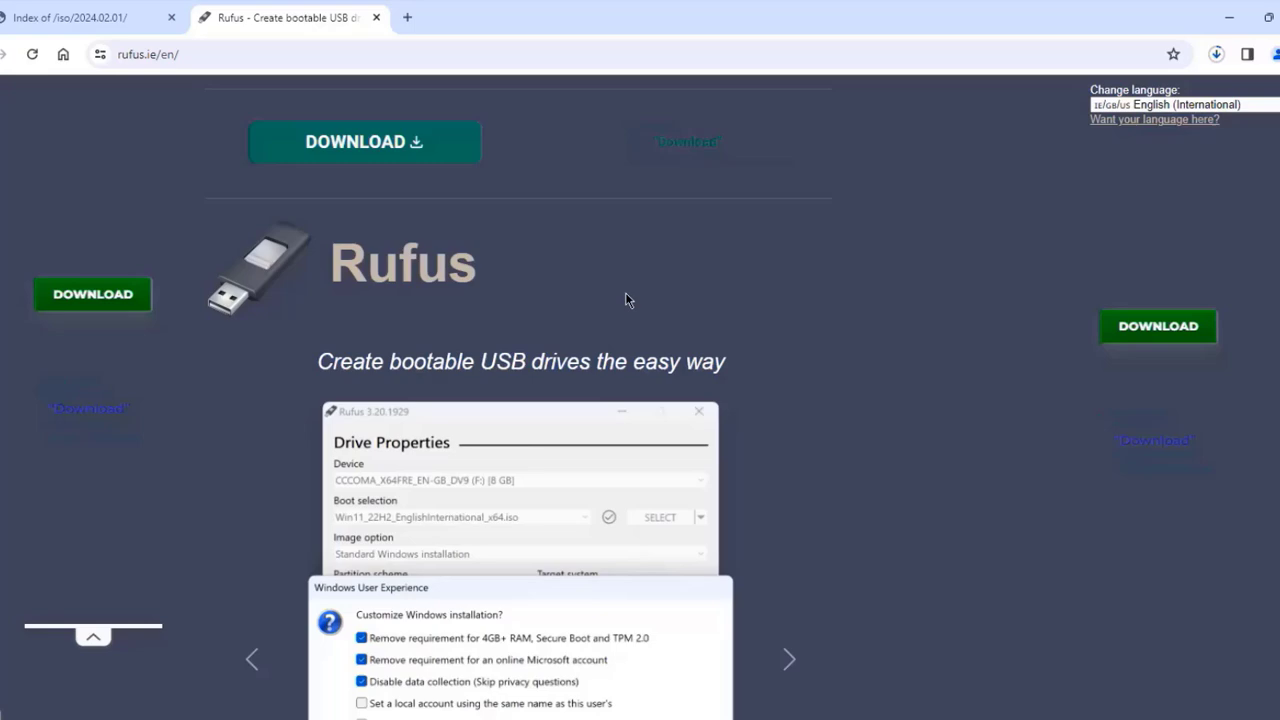
Step: Download the standard Windows x64 release rufus-4.4.exe from the Rufus website
scroll(865, 418, "down", 10)
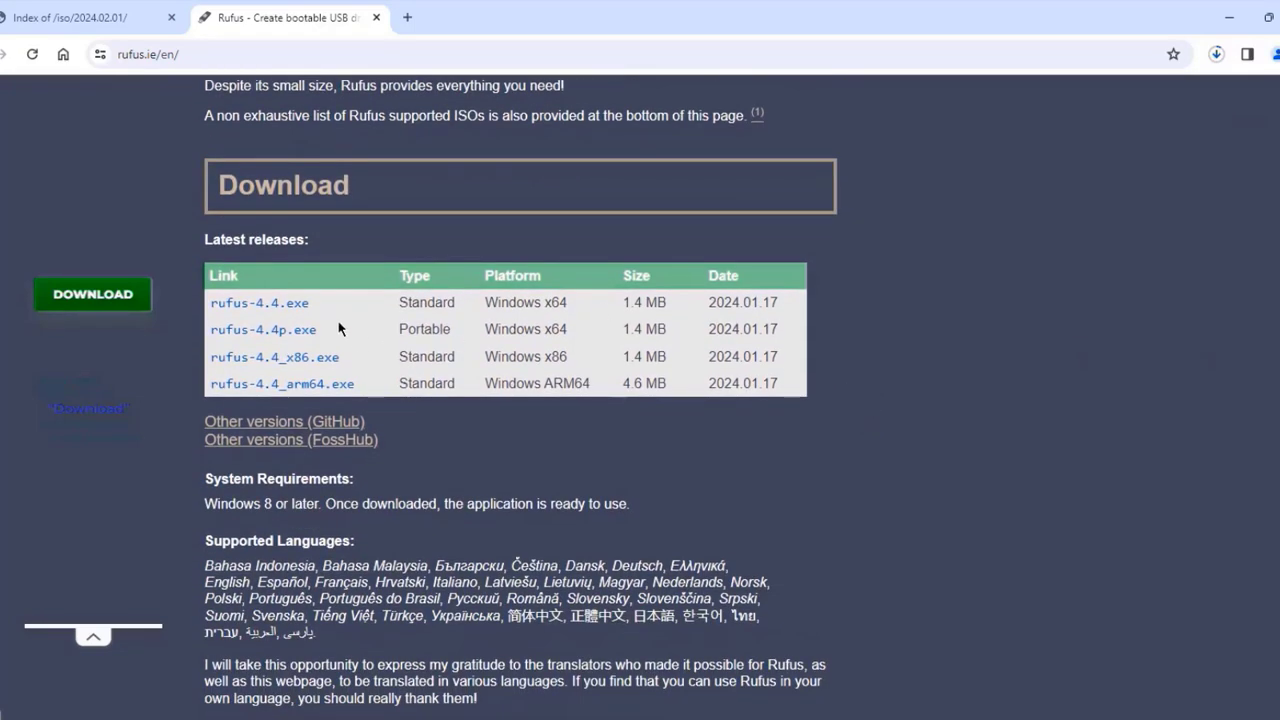
left_click(250, 308)
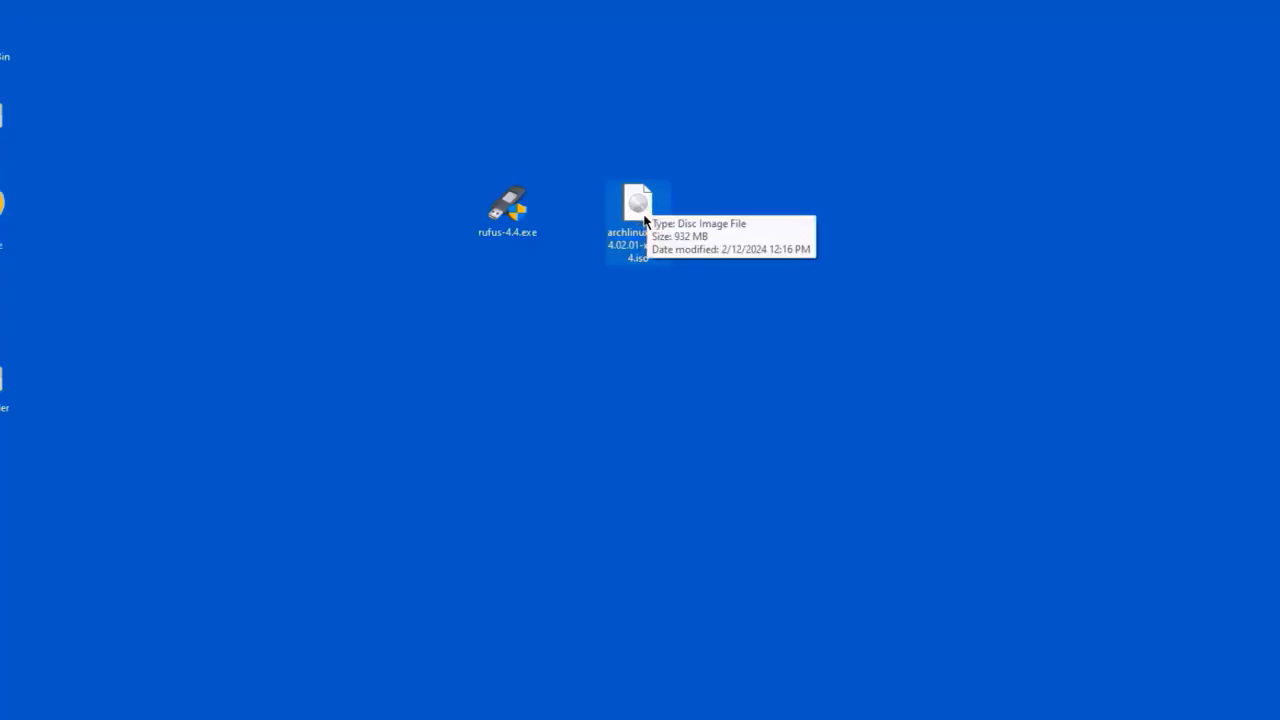
Step: Launch rufus-4.4.exe from the desktop and allow it to make changes to the device
left_click(521, 213)
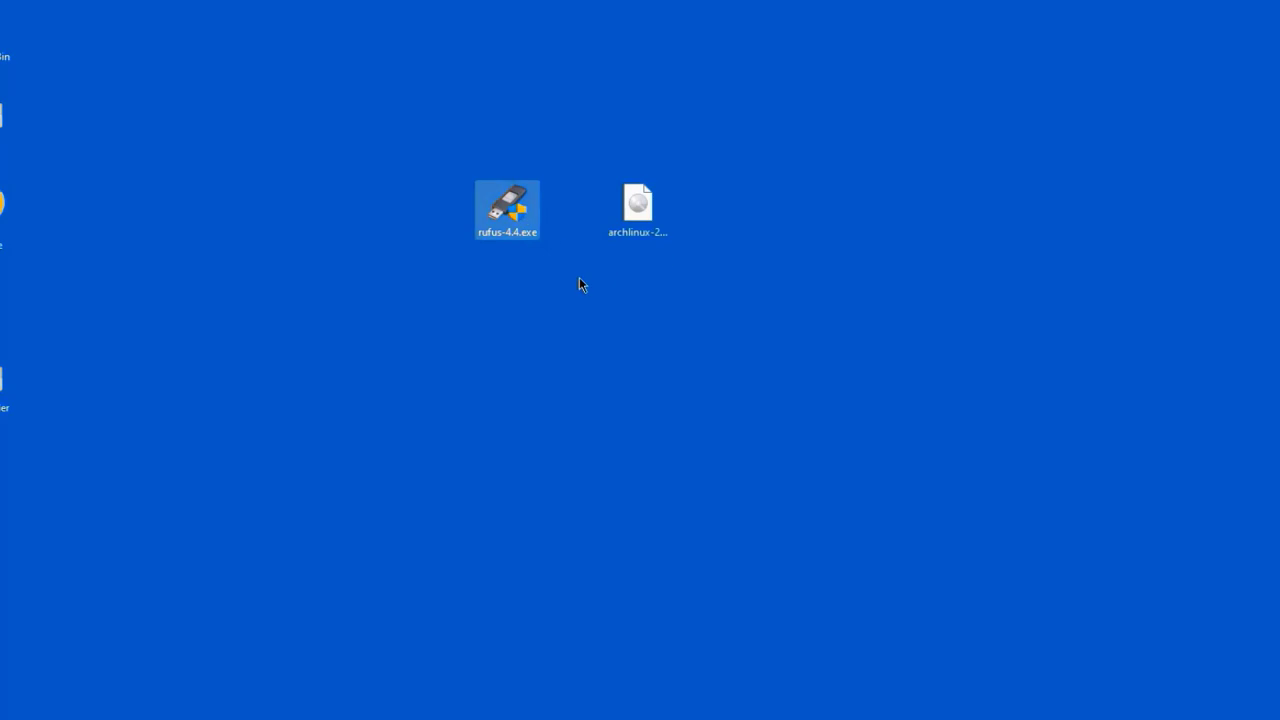
double_click(534, 222)
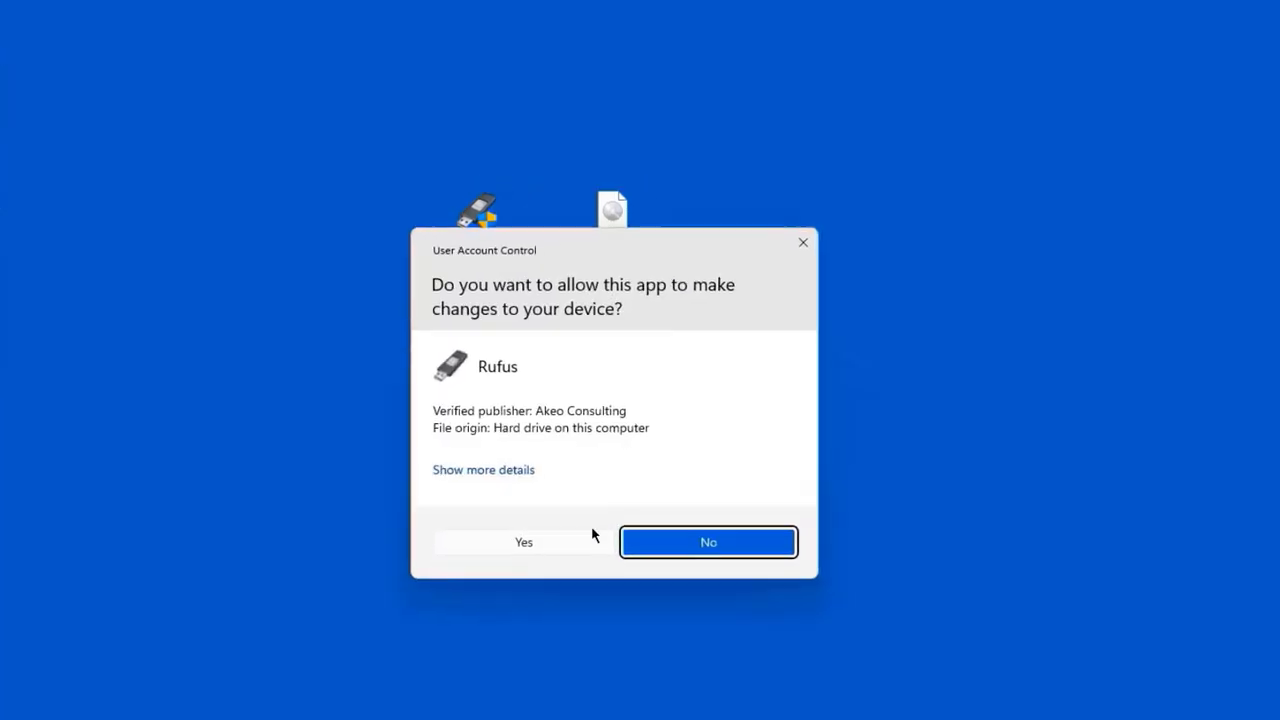
left_click(592, 536)
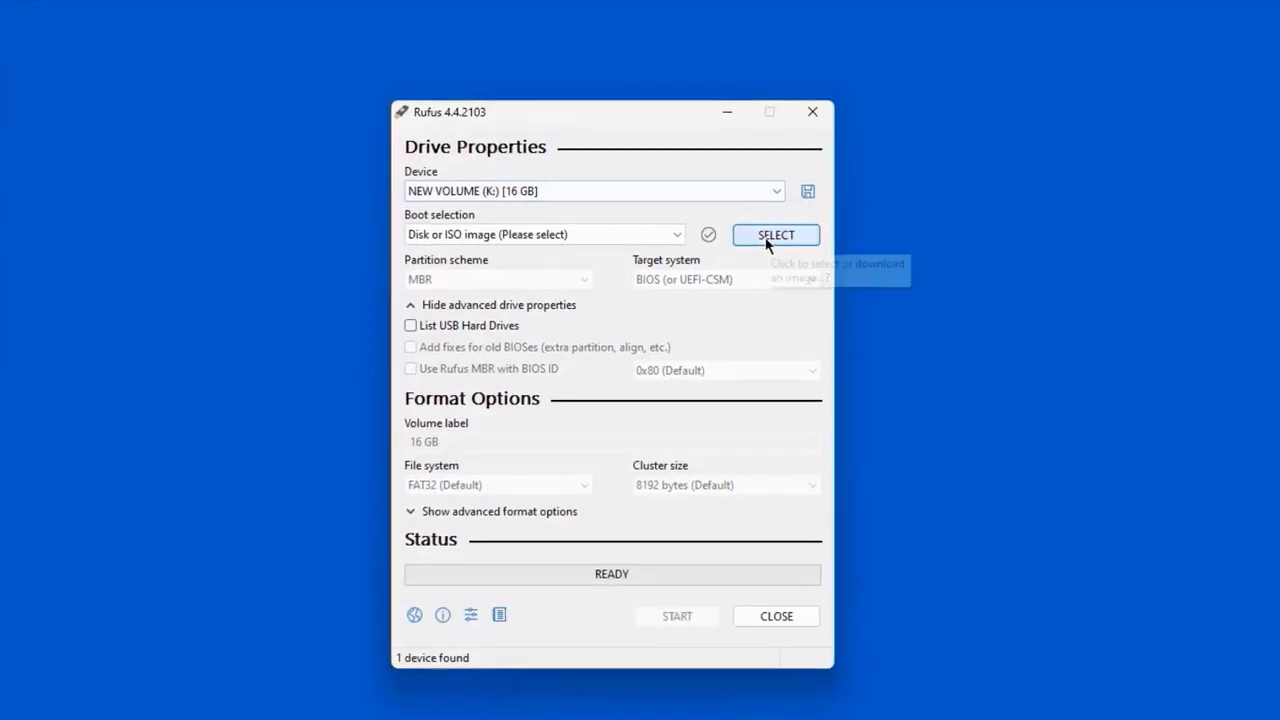
Step: Choose archlinux-2024.02.01-x86_64.iso from the Desktop folder as the boot image
left_click(771, 234)
scroll(891, 380, "down", 3)
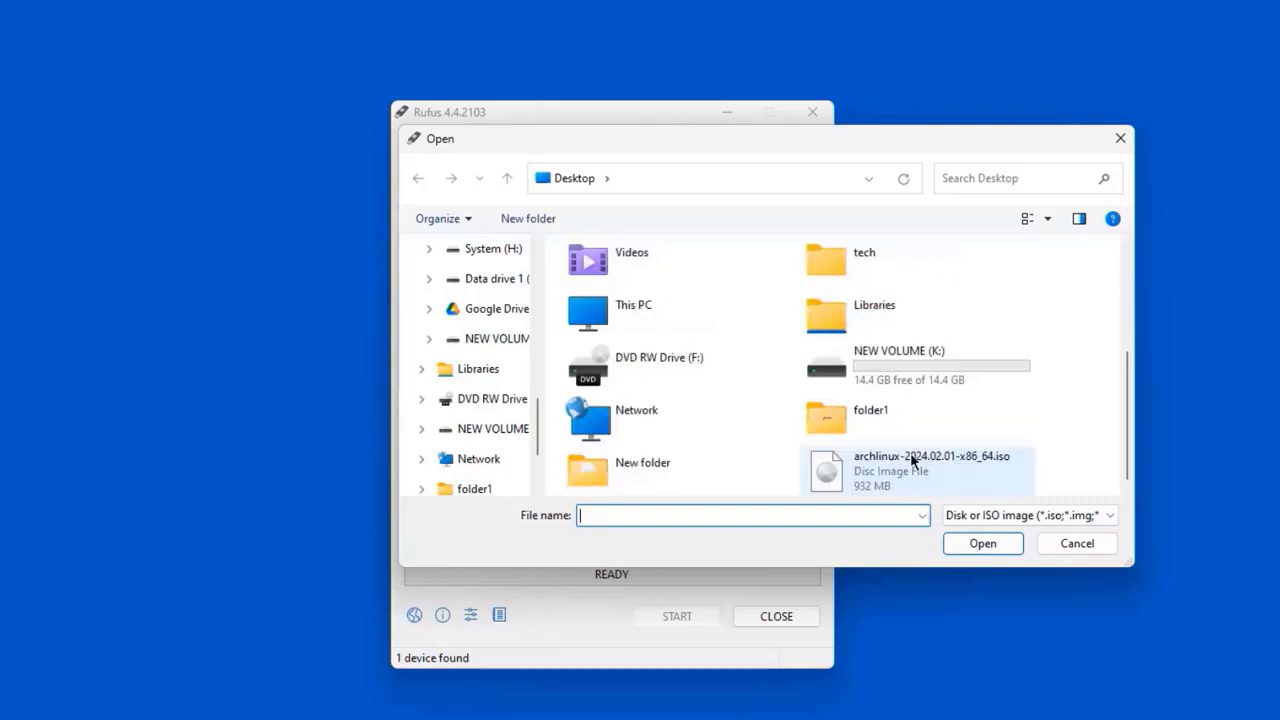
left_click(918, 472)
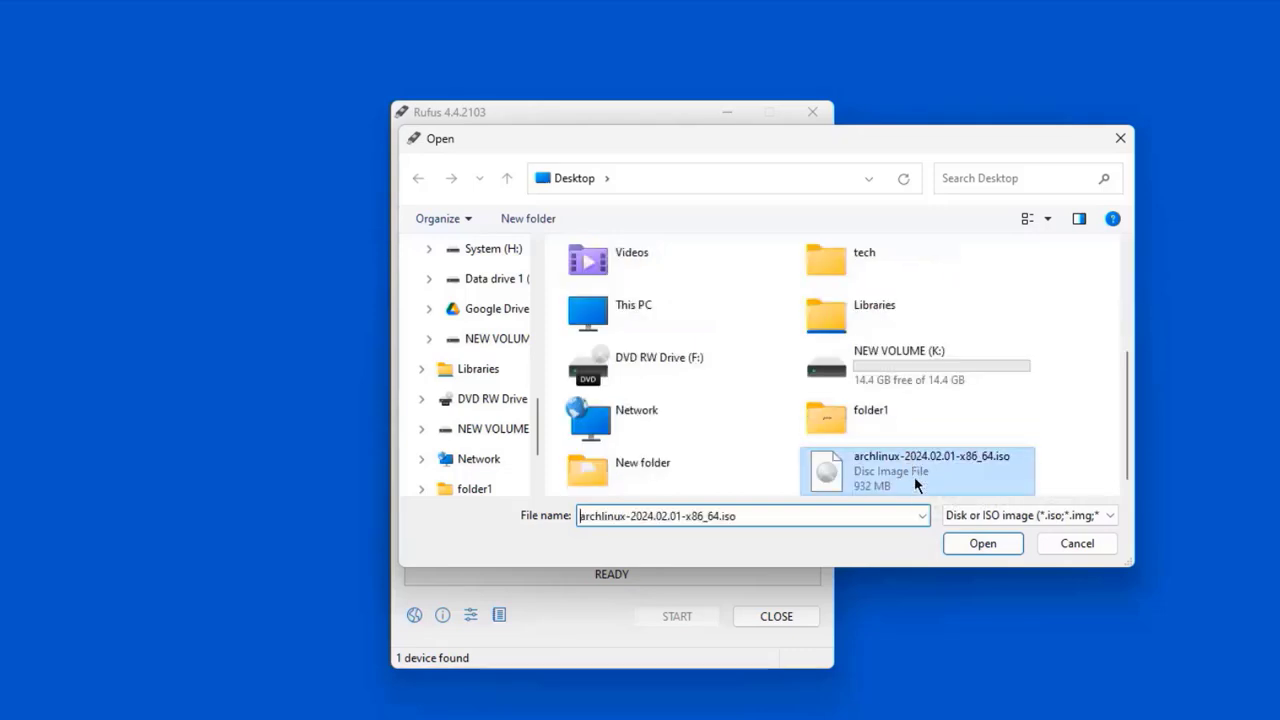
left_click(983, 545)
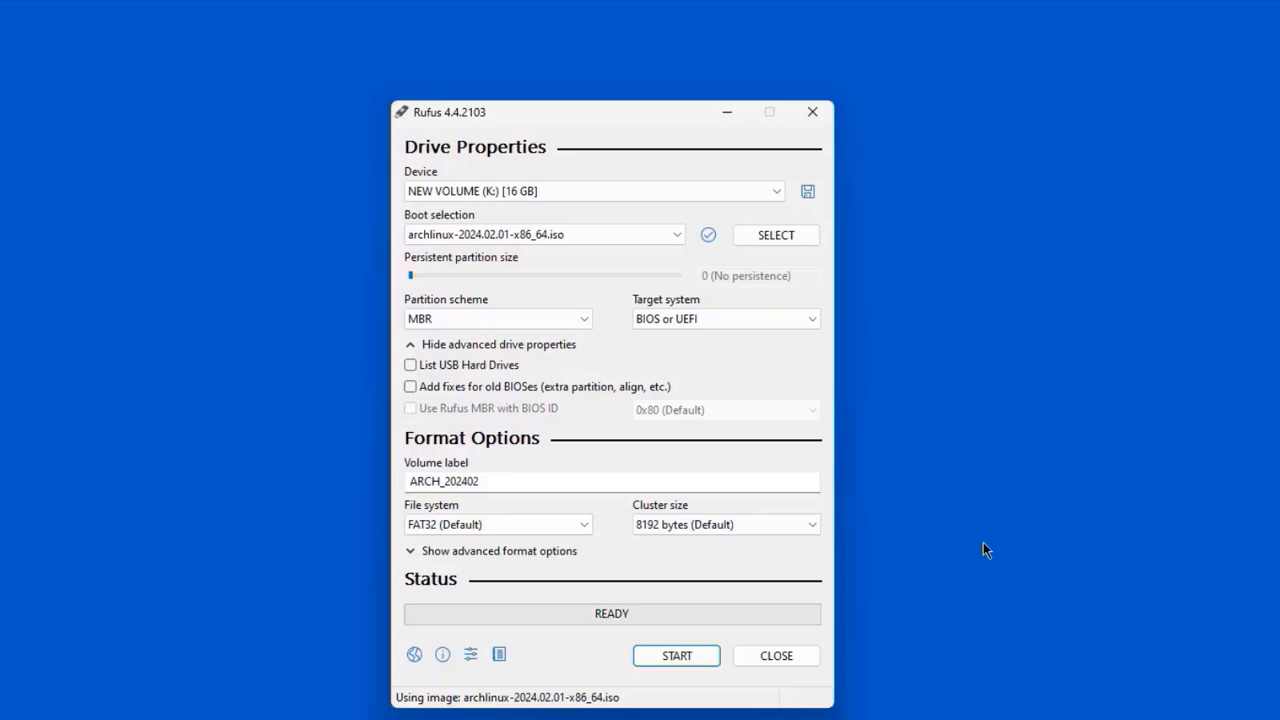
Step: Write the Arch Linux image to the 16 GB USB drive in the recommended ISO Image mode, and close Rufus once it is finished
left_click(697, 657)
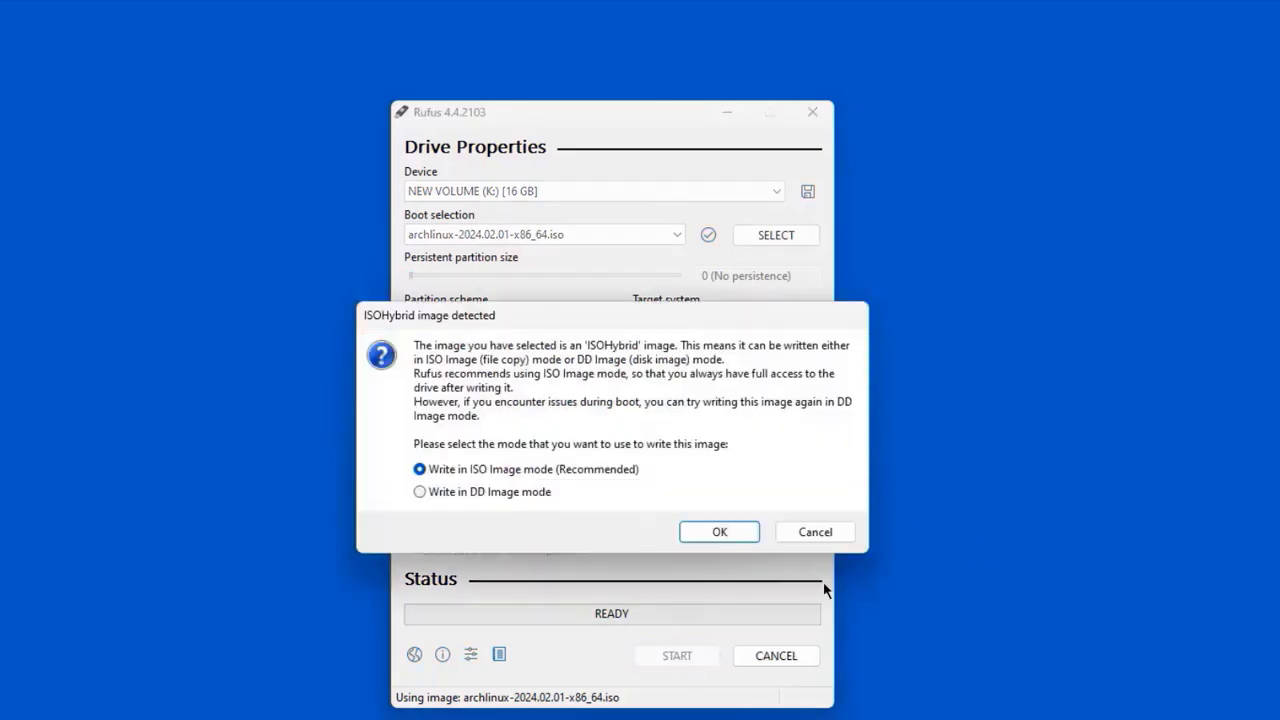
left_click(719, 532)
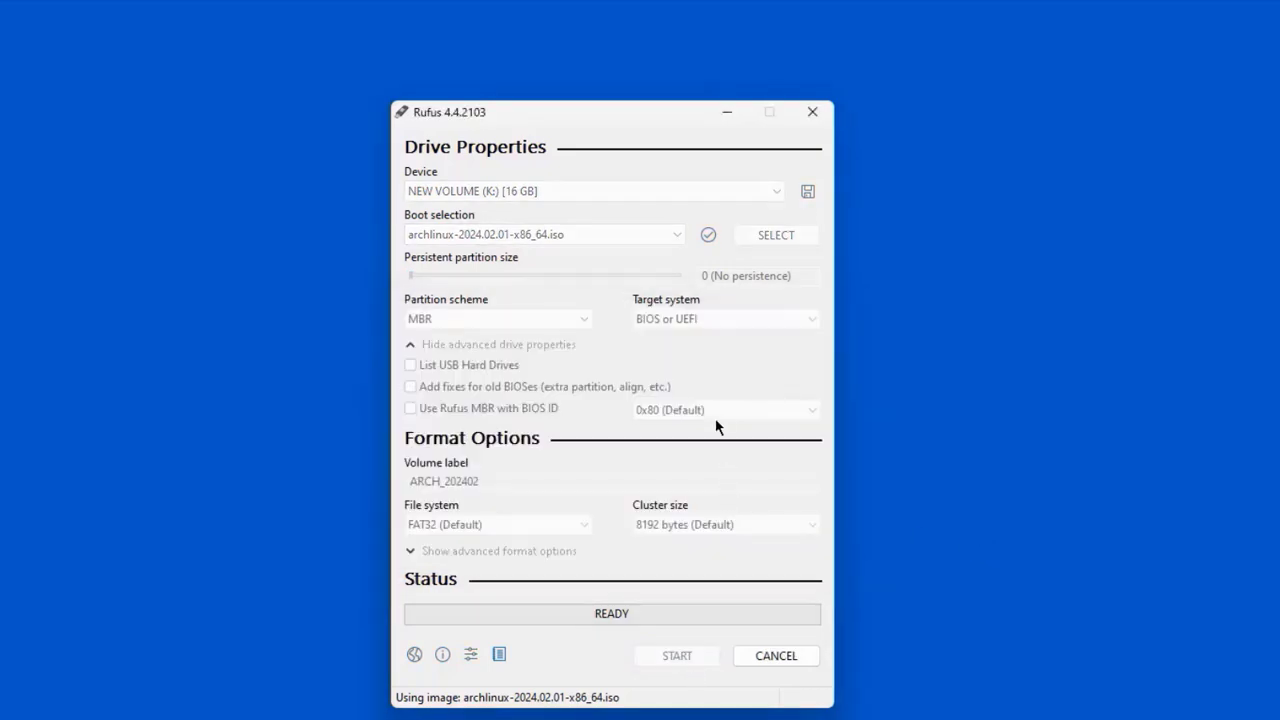
left_click(665, 480)
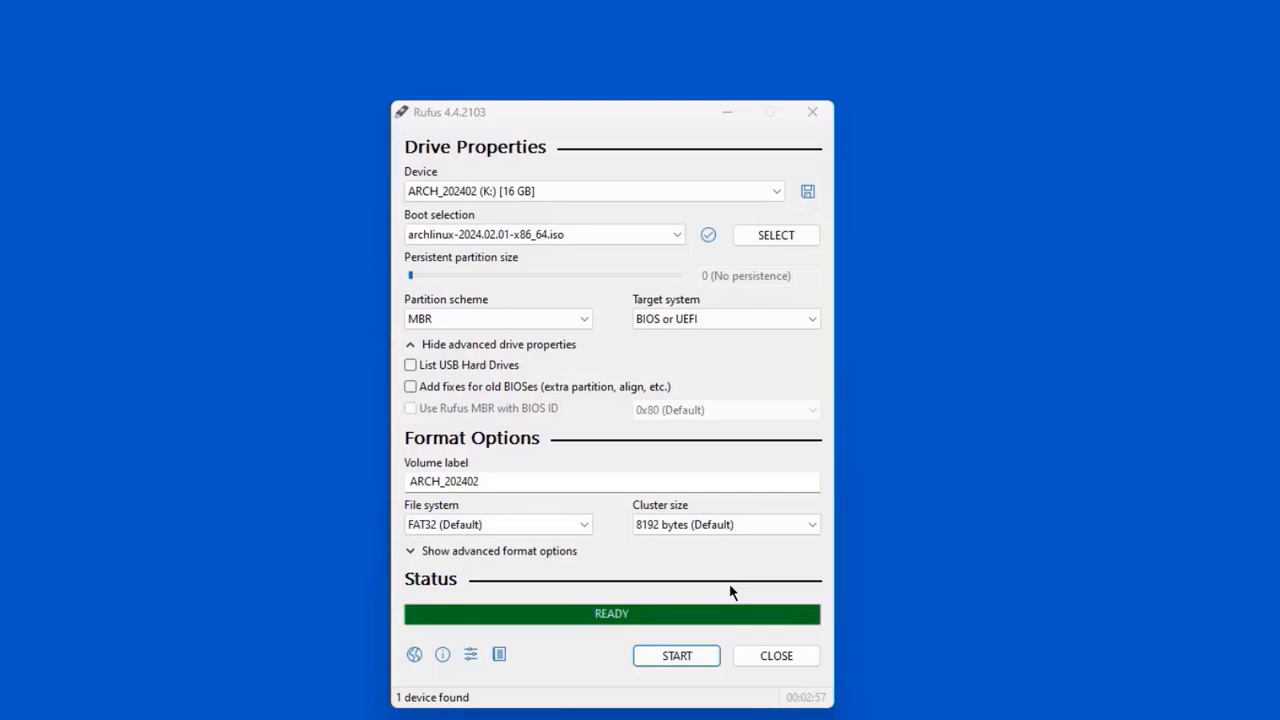
left_click(772, 656)
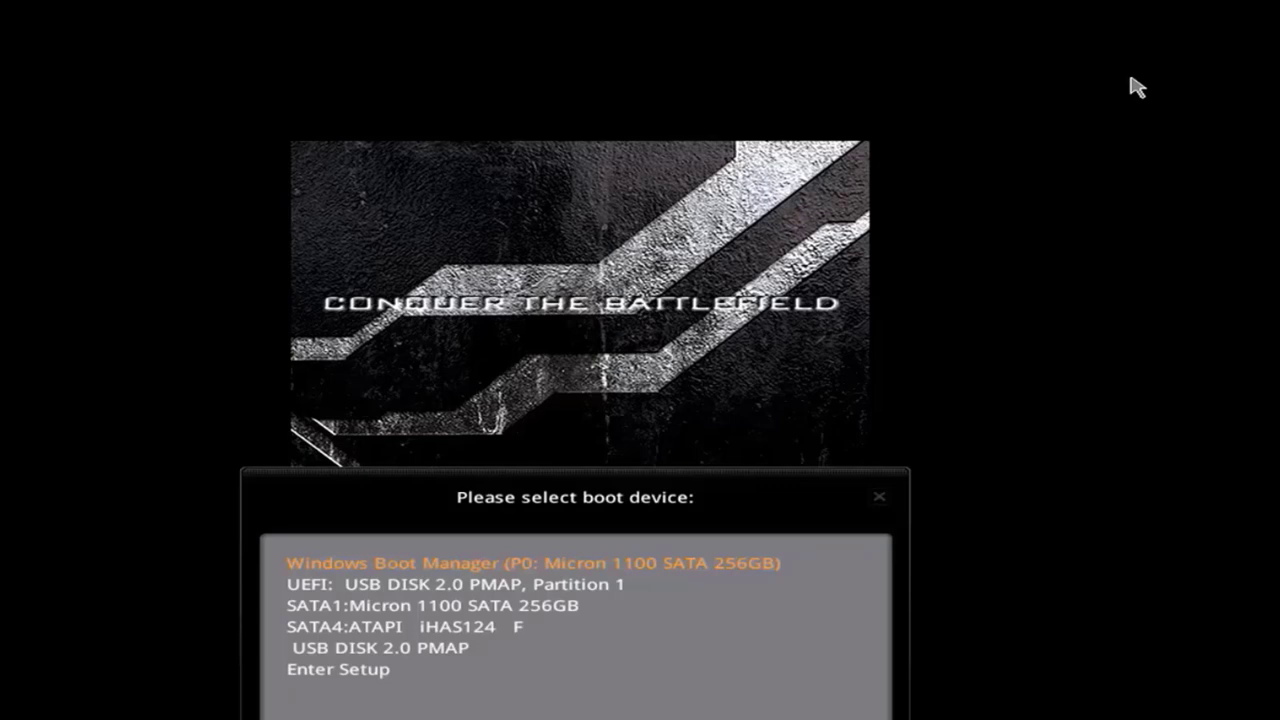
Step: Boot from the UEFI USB DISK 2.0 PMAP partition 1 and start the Arch Linux install medium (x86_64, x64 UEFI)
key("Down")
key("Down")
key("Up")
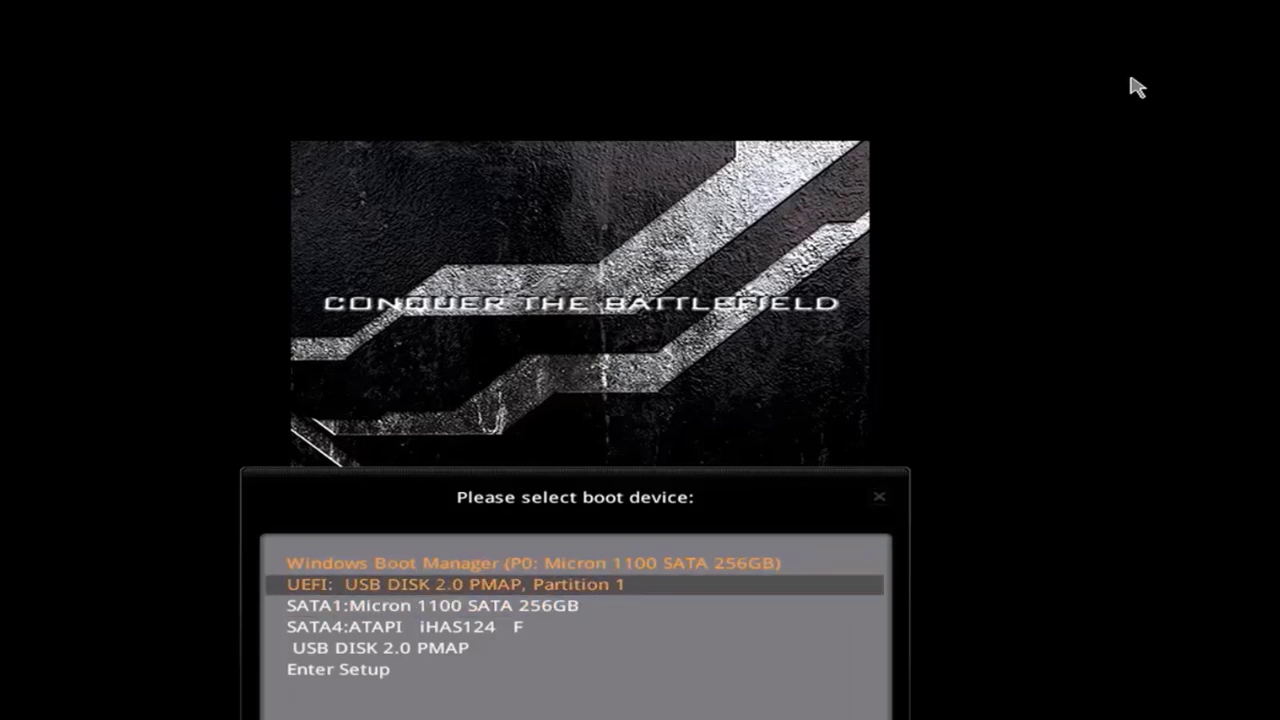
key("Return")
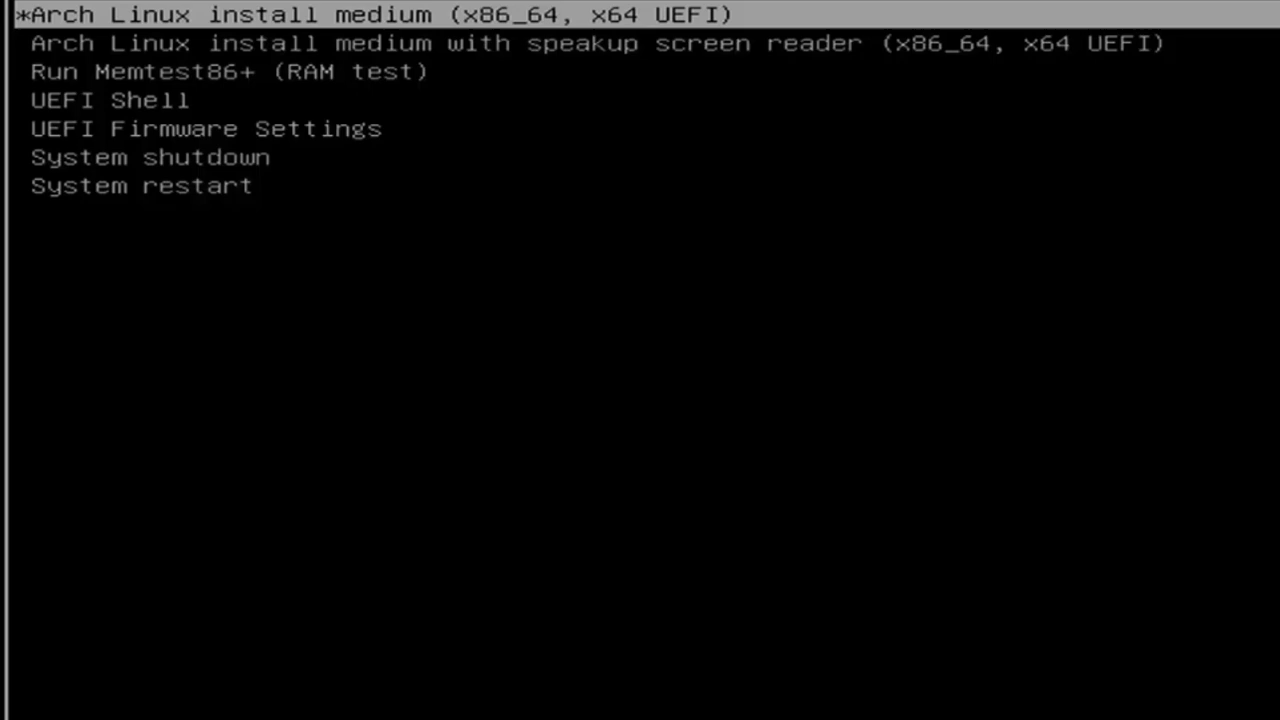
key("Return")
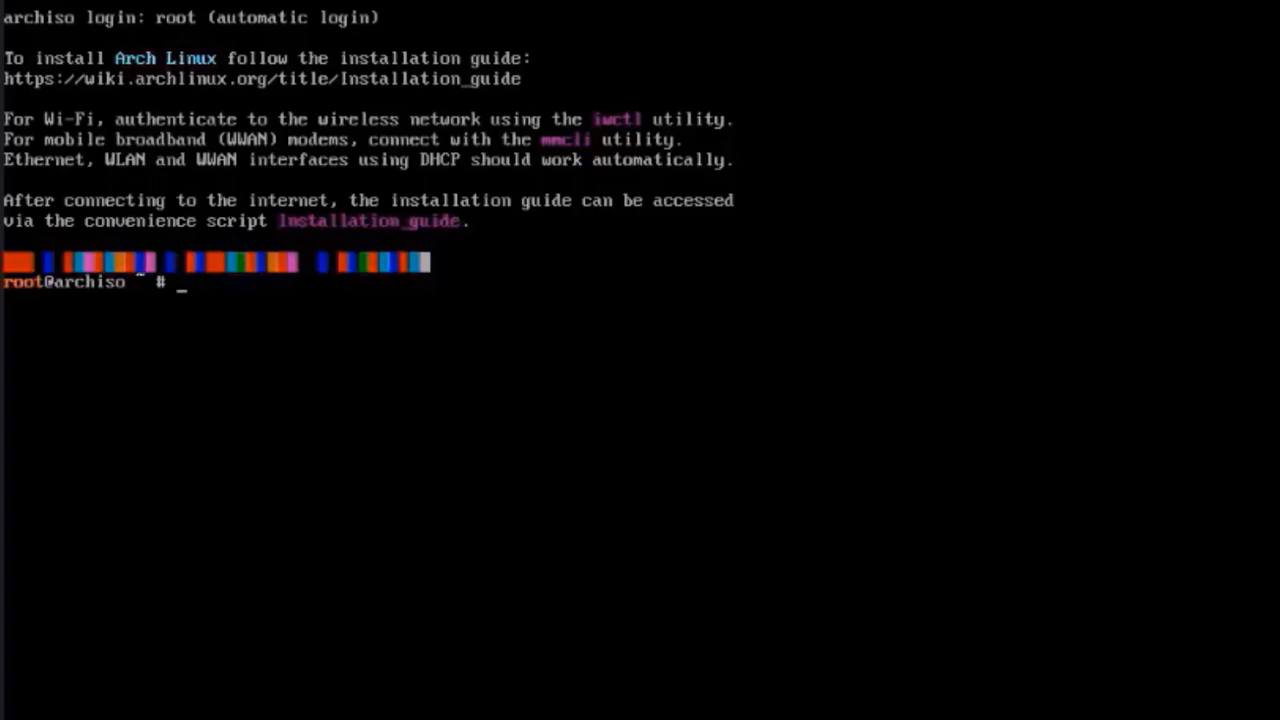
Step: Run archinstall and choose English as the installer language
type("archinstall")
key("Return")
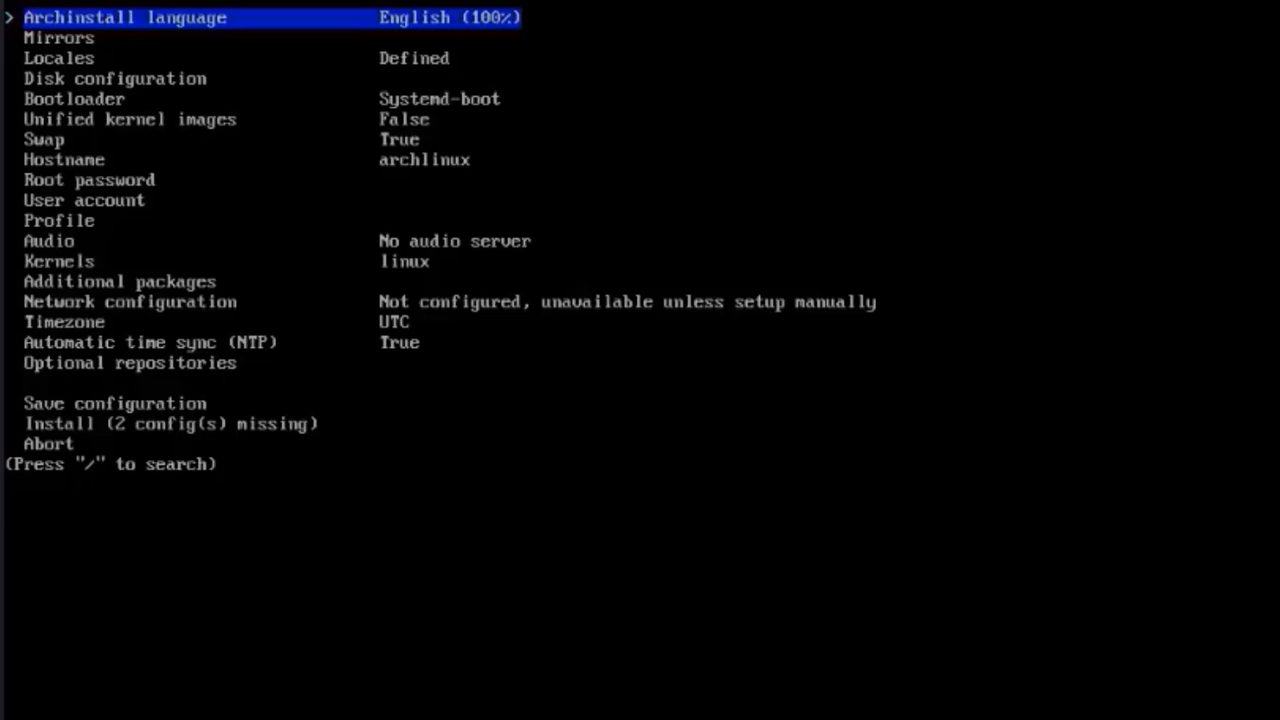
key("Return")
key("Down")
key("Down")
key("Down")
key("Down")
key("Down")
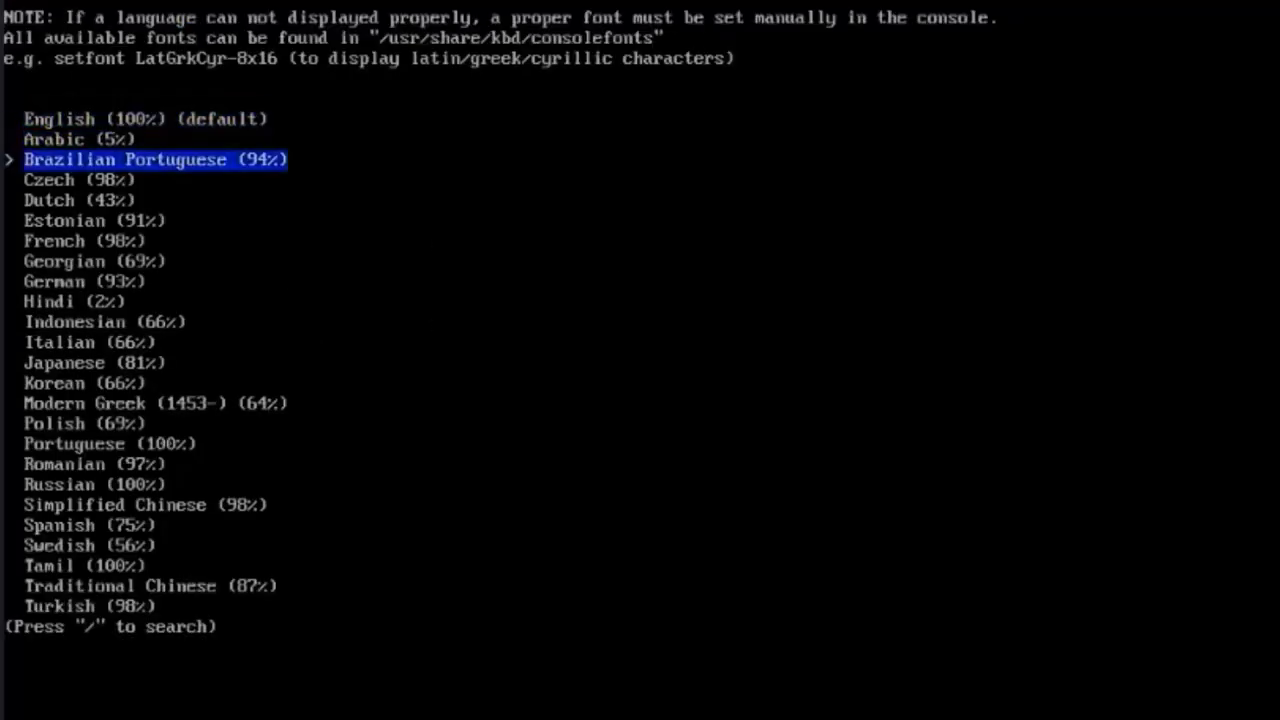
key("Up")
key("Up")
key("Up")
key("Up")
key("Up")
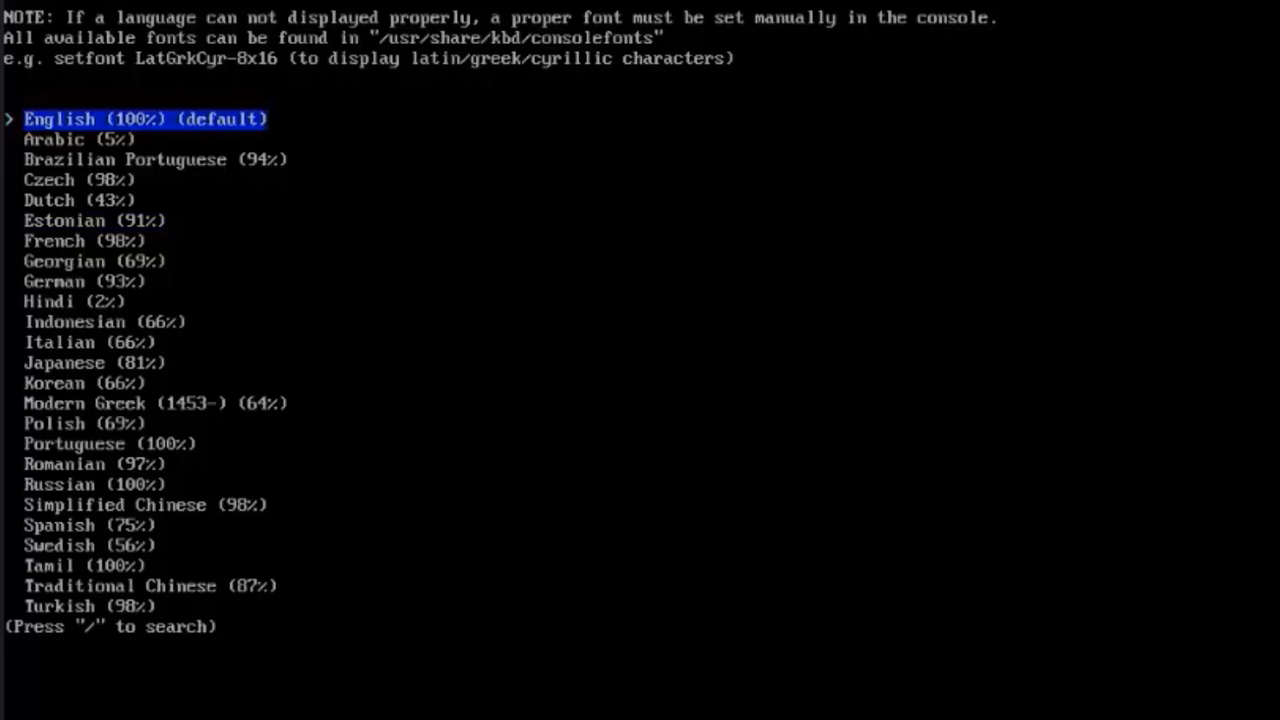
key("Return")
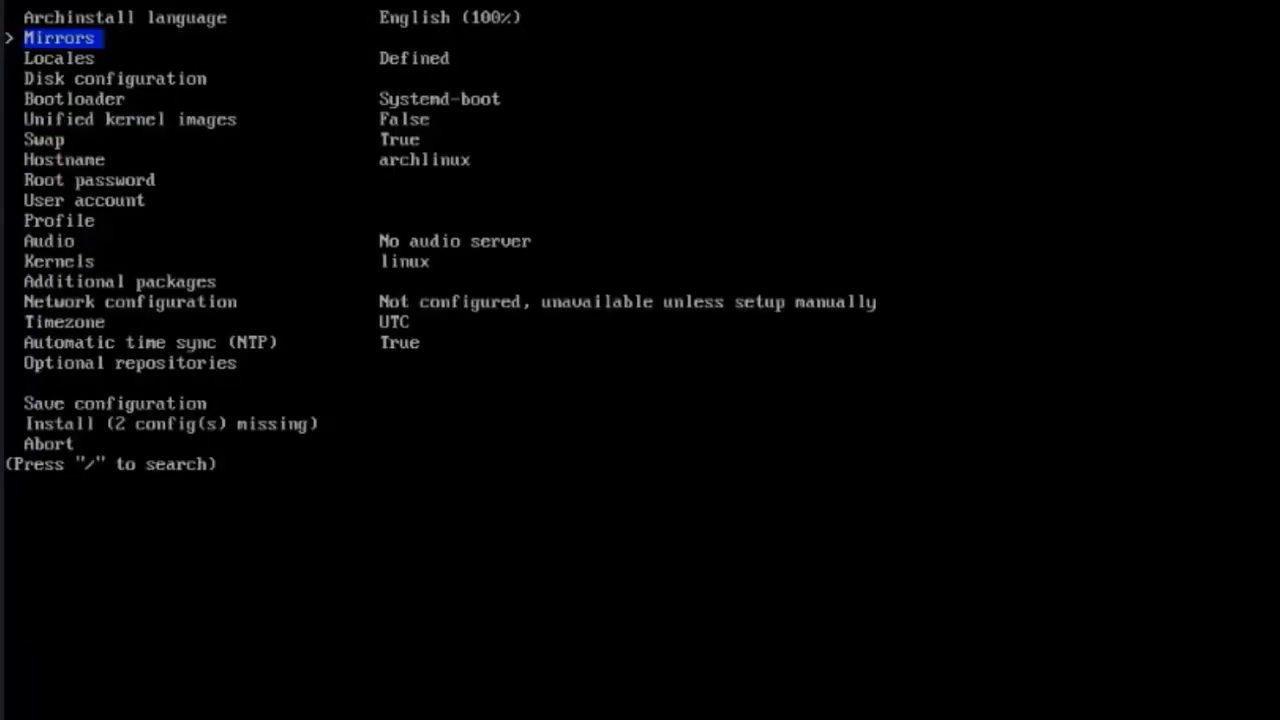
Step: Set the mirror region to United States and return to the main installer options
key("Return")
key("Return")
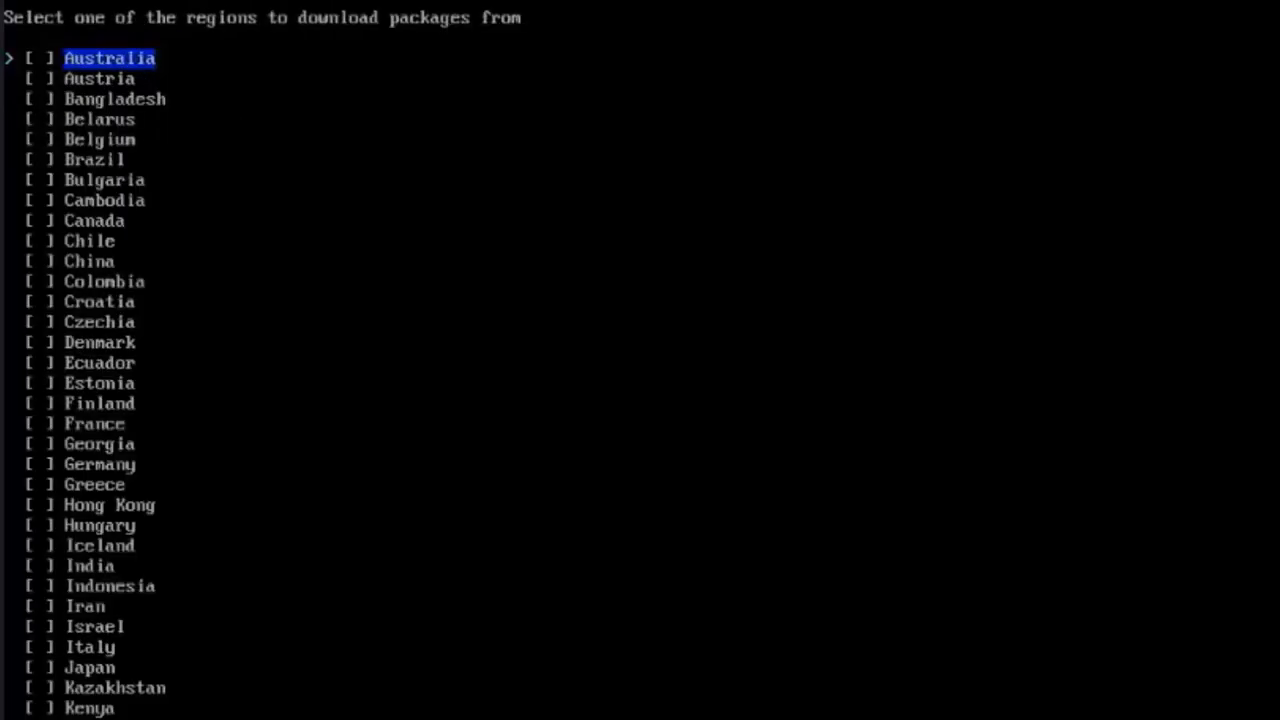
key("Down")
key("Down")
key("Down")
key("Down")
key("Down")
key("Down")
key("Down")
key("Down")
key("Down")
key("Down")
key("Down")
key("Down")
key("Down")
key("Down")
key("Down")
key("Down")
key("Down")
key("Down")
key("Down")
key("Down")
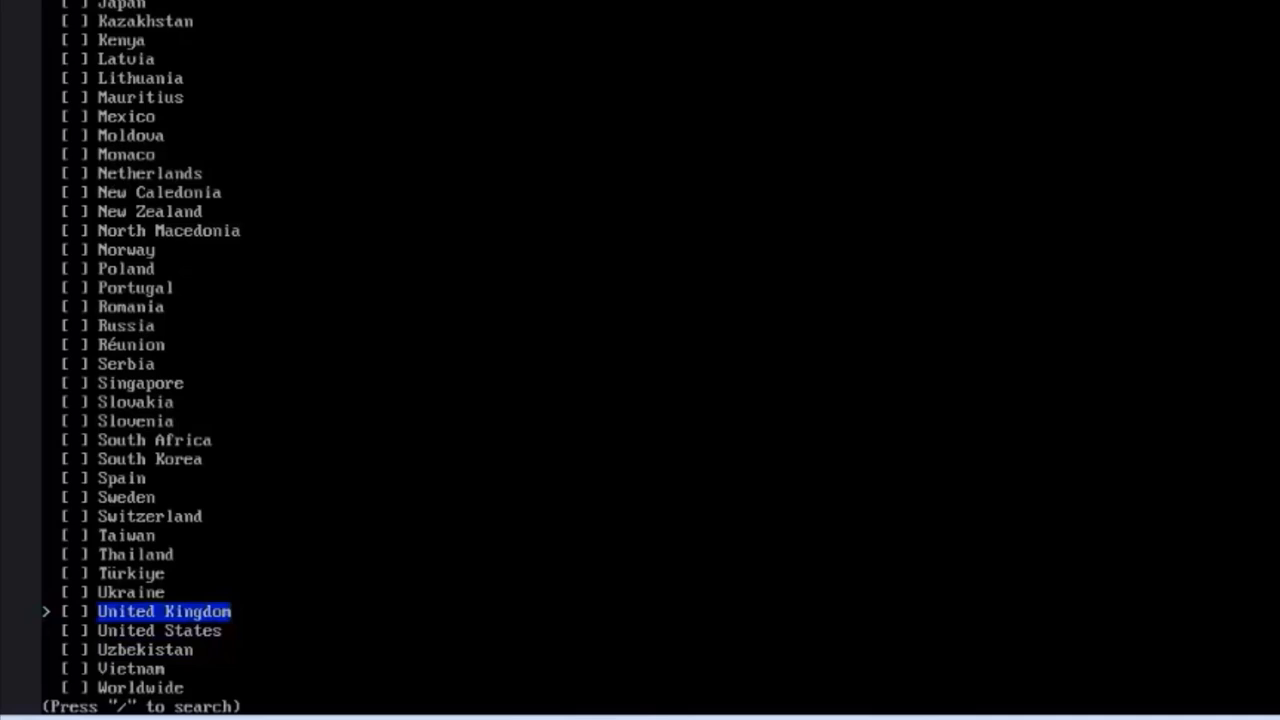
key("Down")
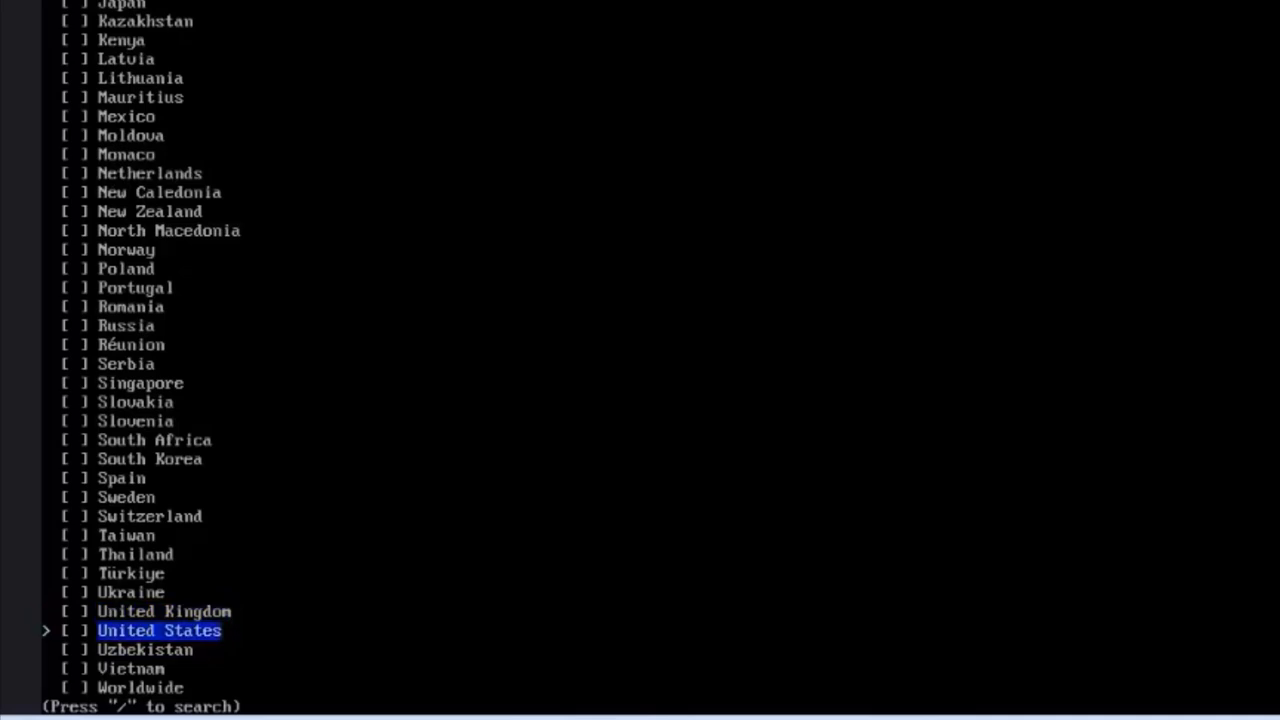
key("space")
key("Return")
key("Down")
key("Down")
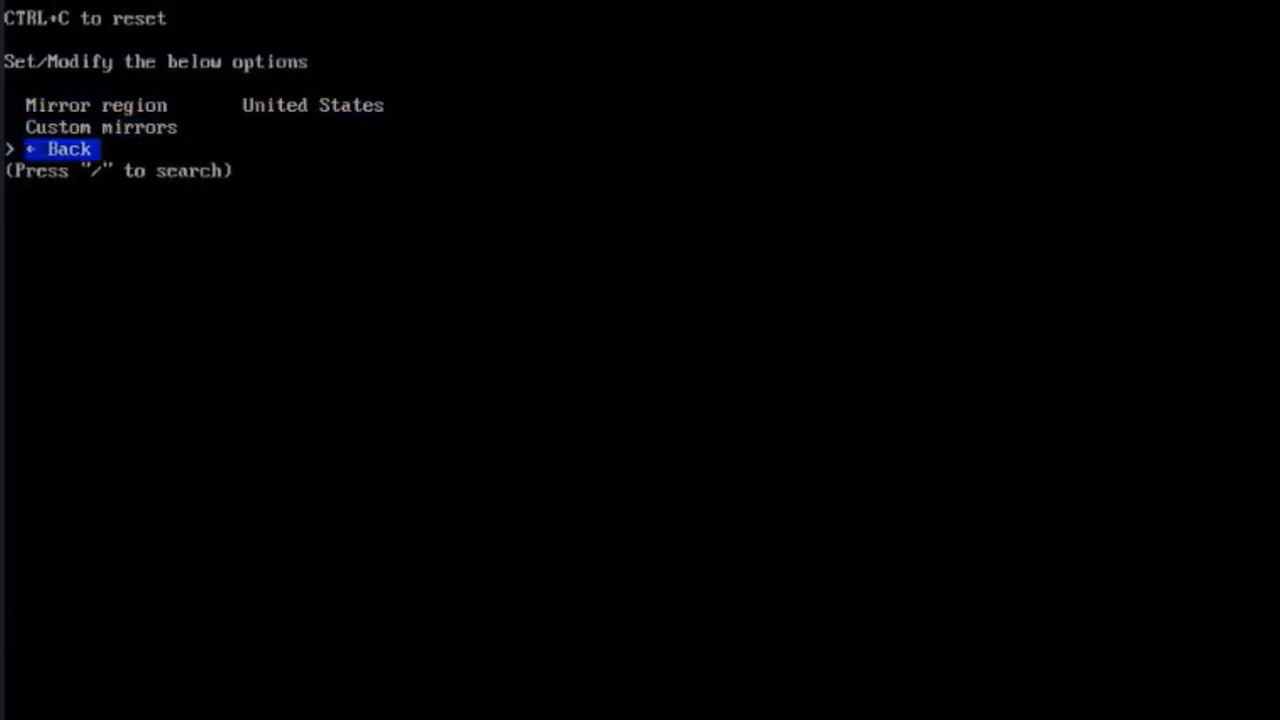
key("Return")
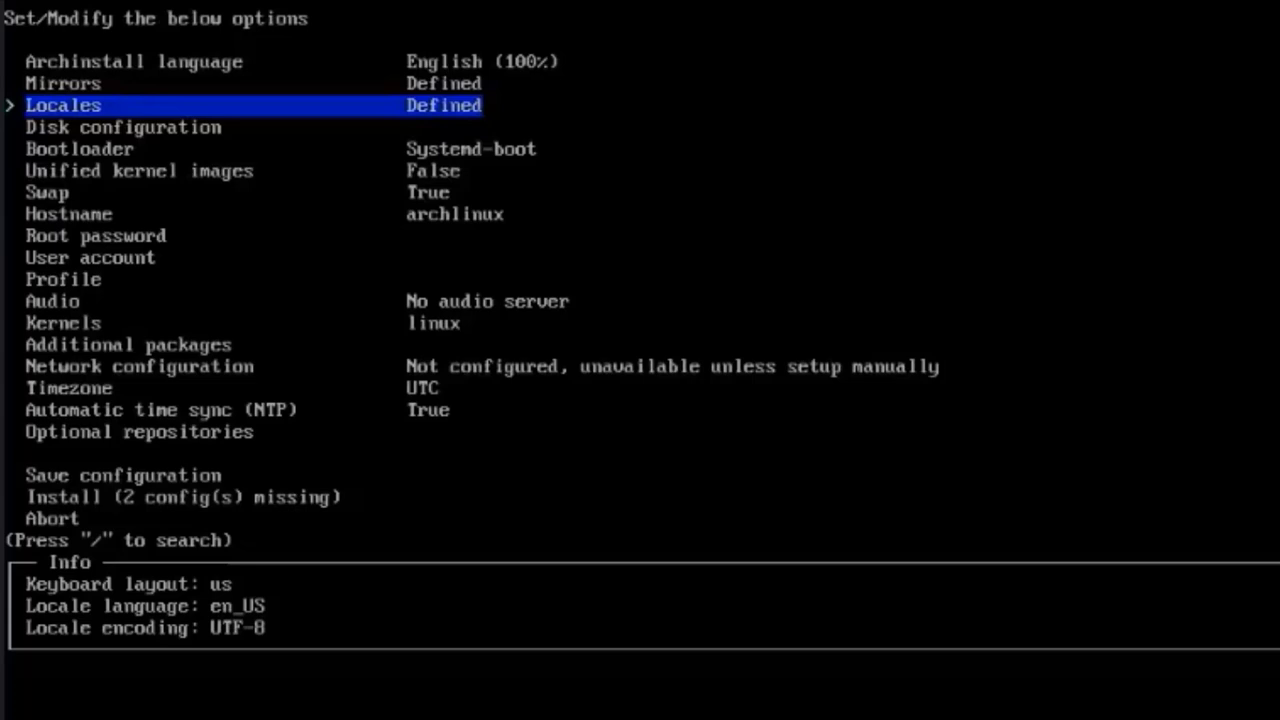
Step: Choose the us keyboard layout in the locale settings and return to the main installer options
key("Return")
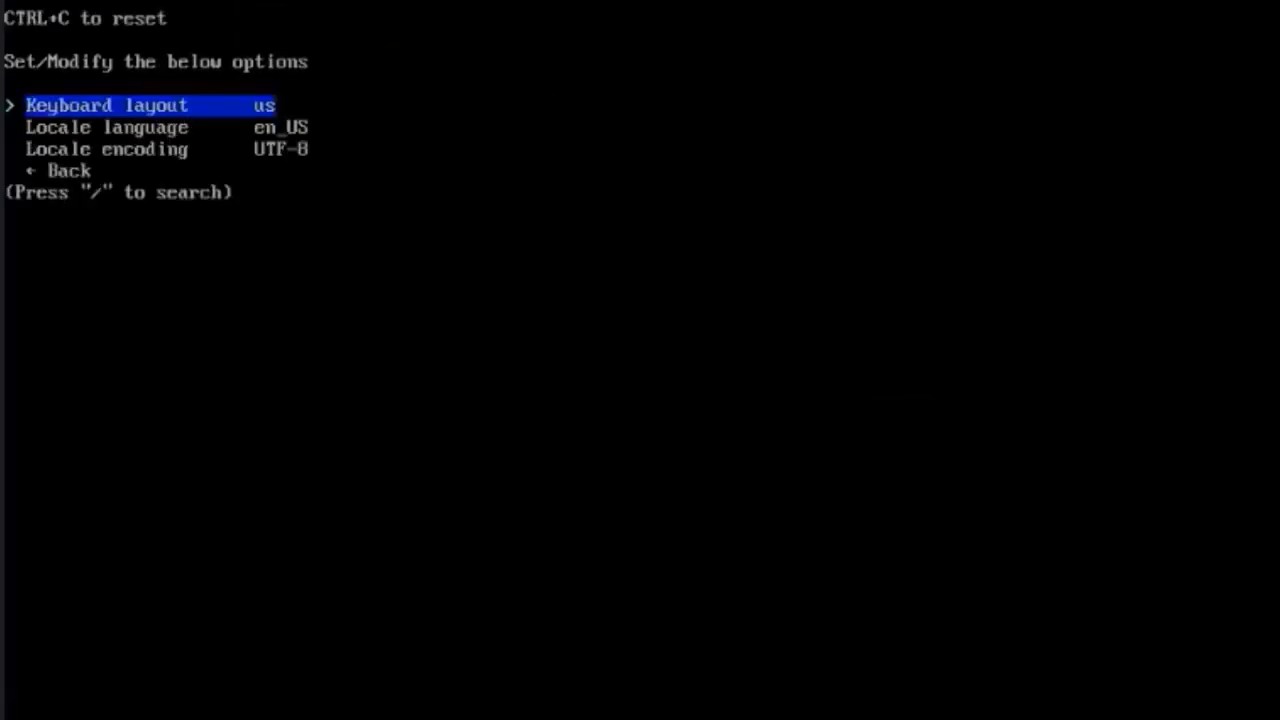
key("Return")
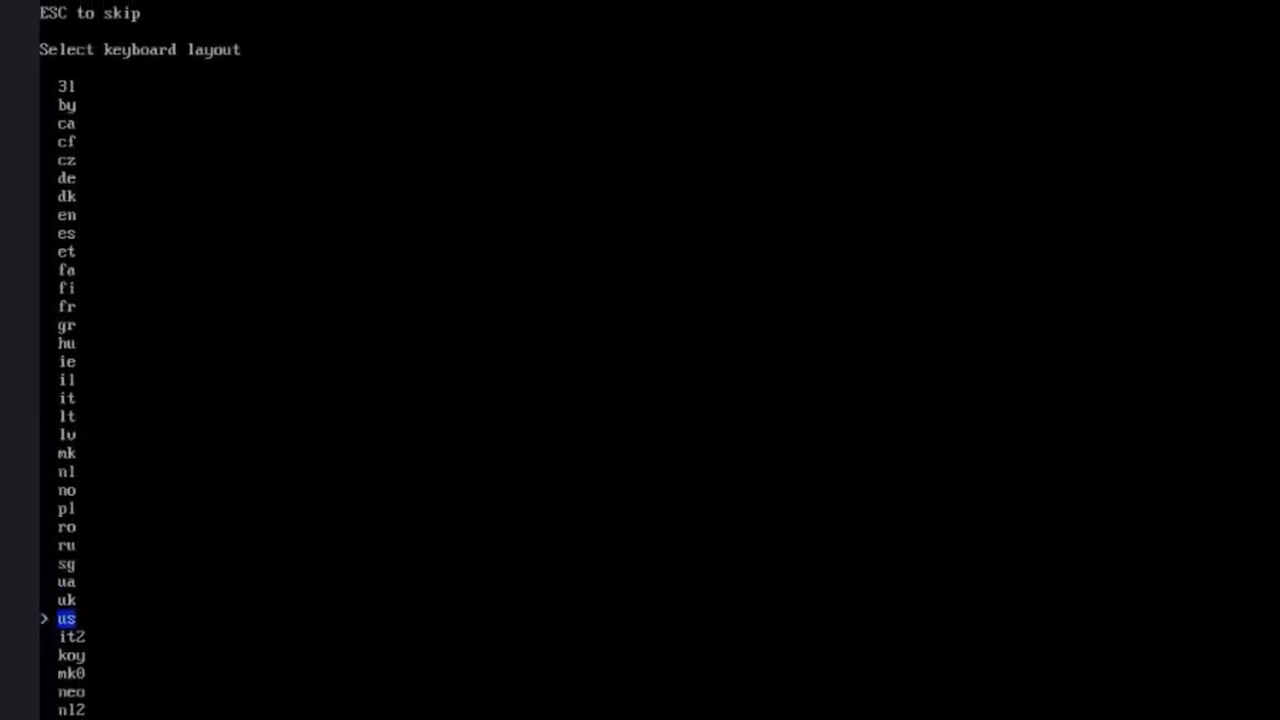
key("Return")
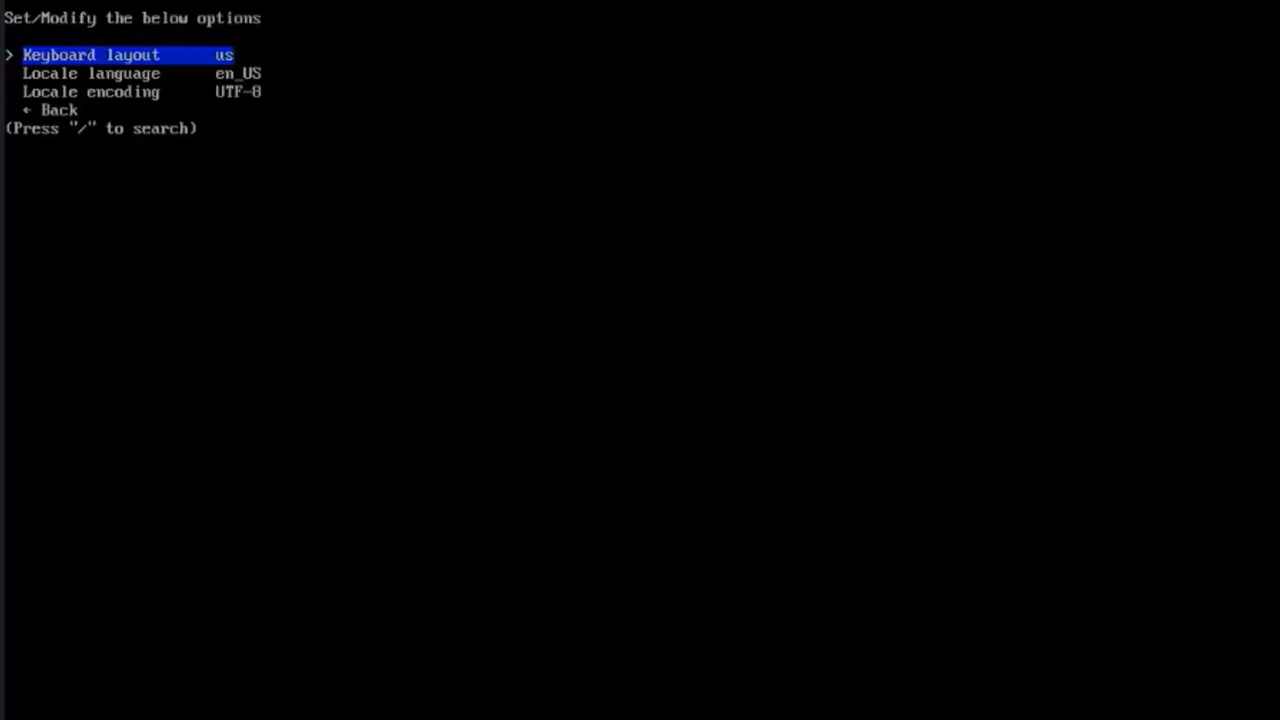
key("Down")
key("Down")
key("Down")
key("Return")
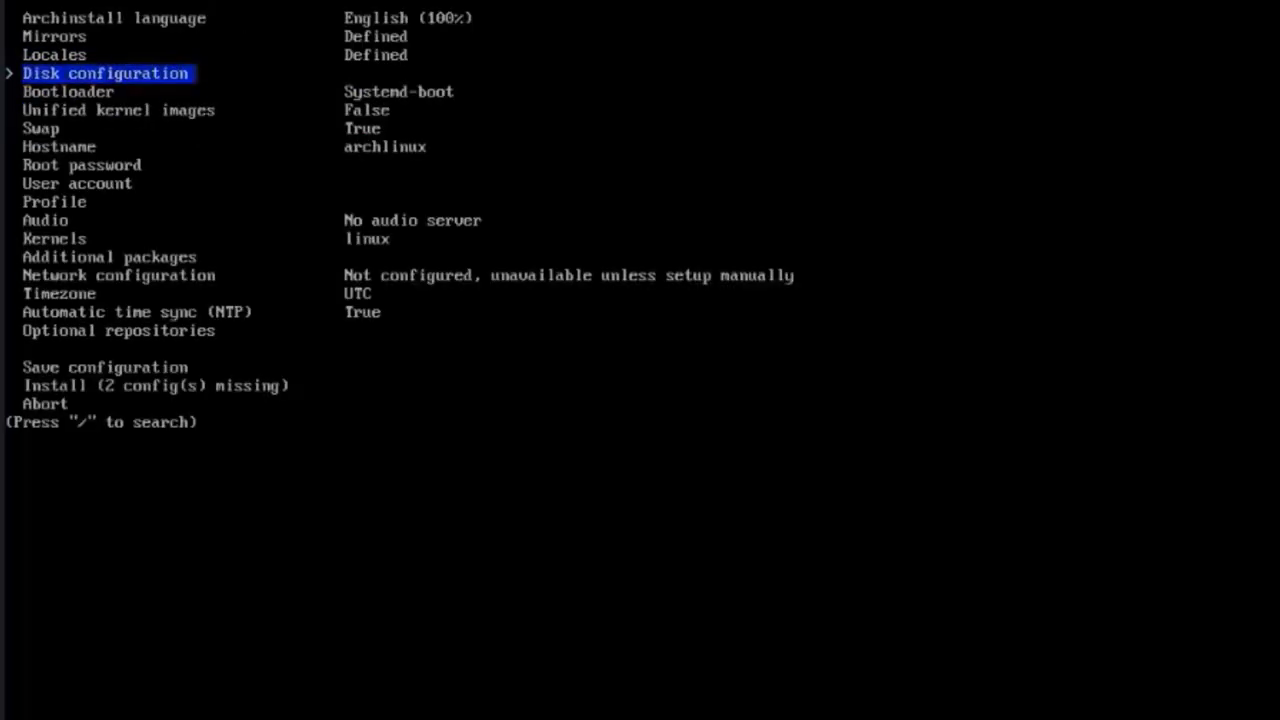
Step: Use a best-effort default partition layout on the ATA Micron 1100 SATA drive (/dev/sda) for the disk configuration
key("Return")
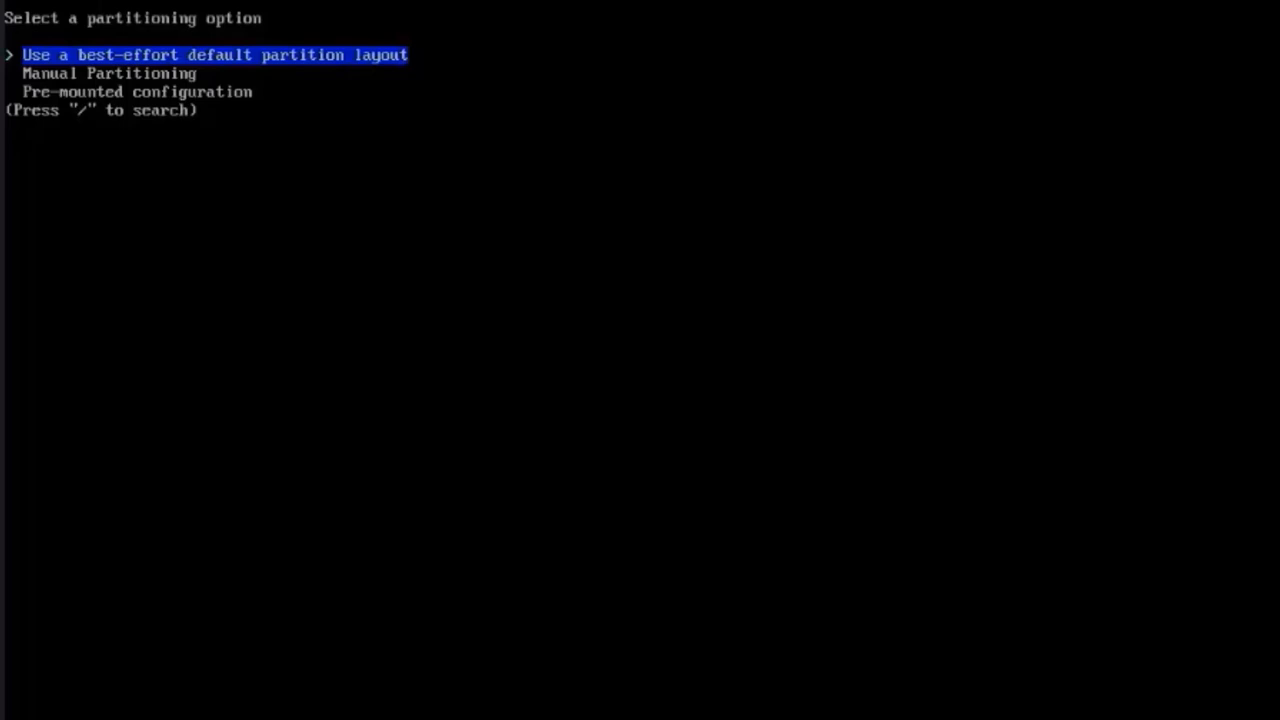
key("Return")
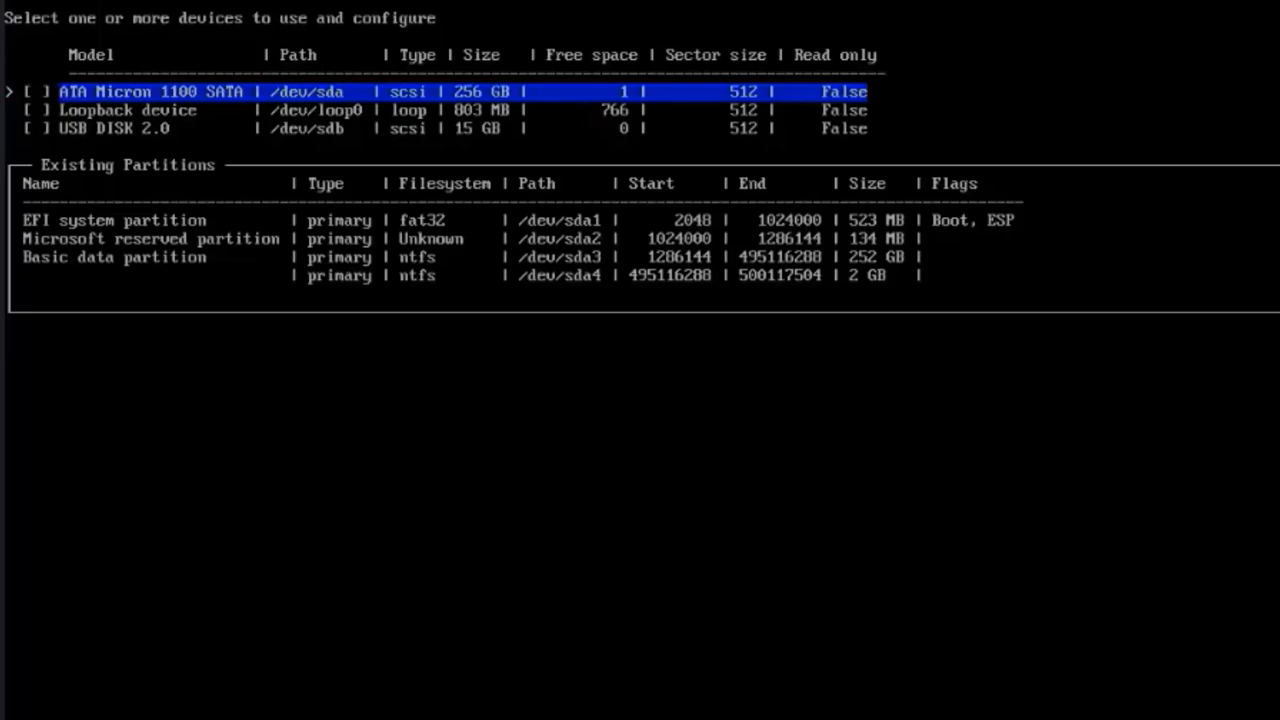
key("space")
key("Return")
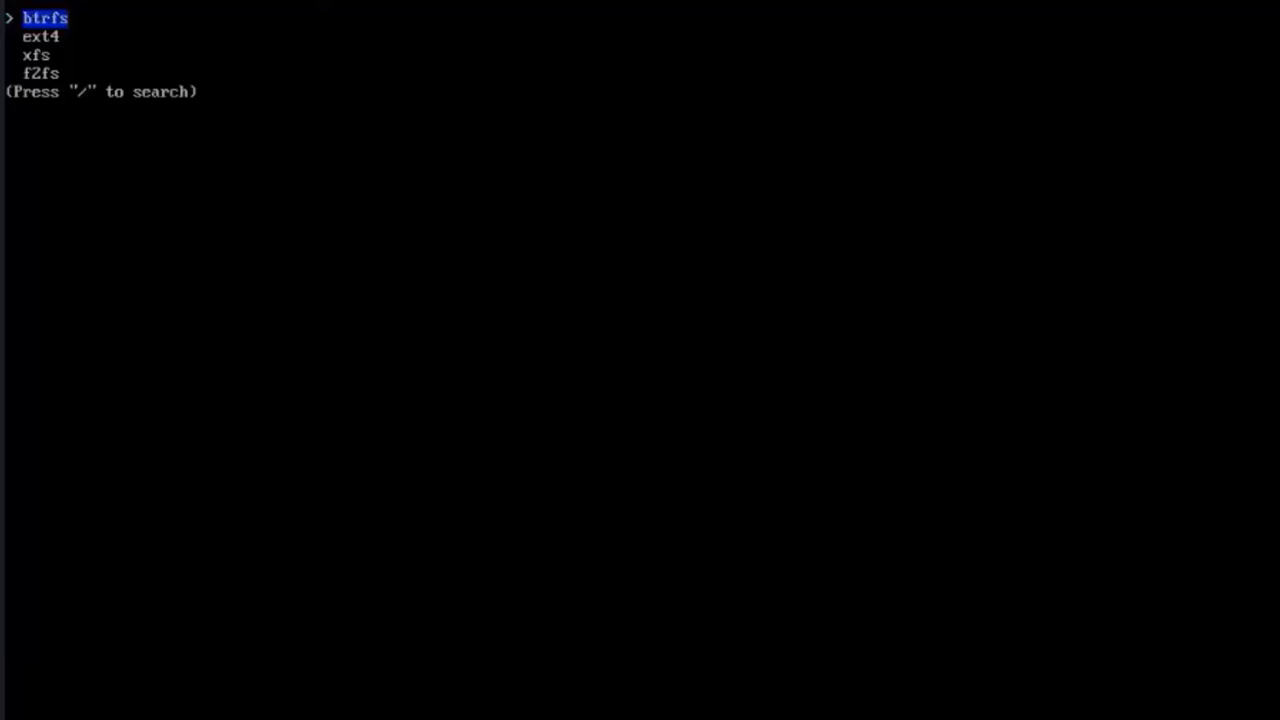
Step: Choose ext4 as the filesystem and create a separate partition for /home
key("Down")
key("Down")
key("Down")
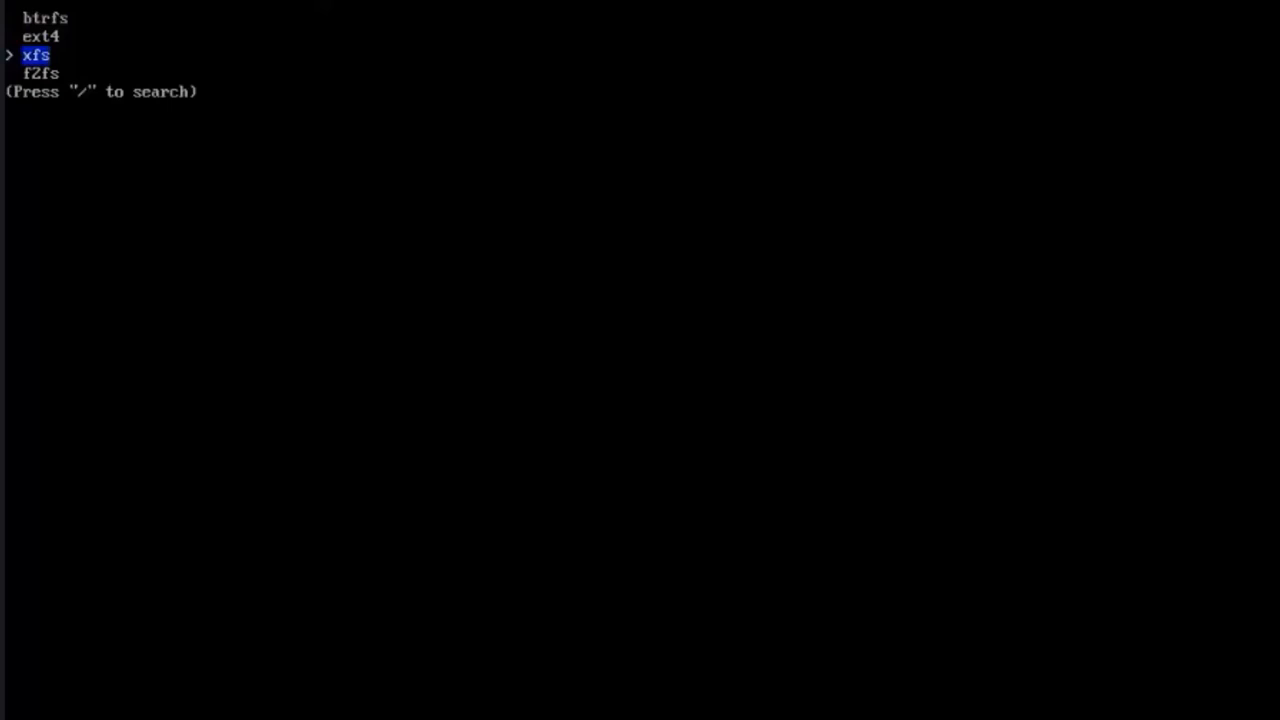
key("Up")
key("Up")
key("Return")
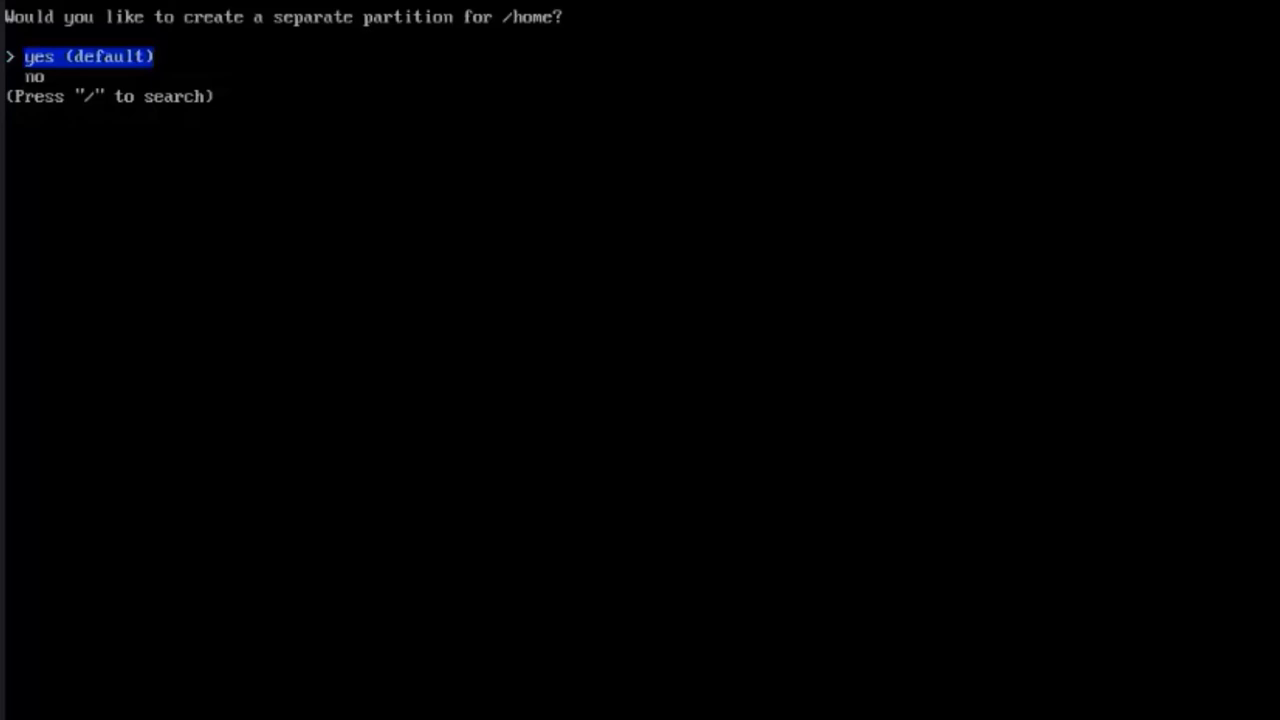
key("Return")
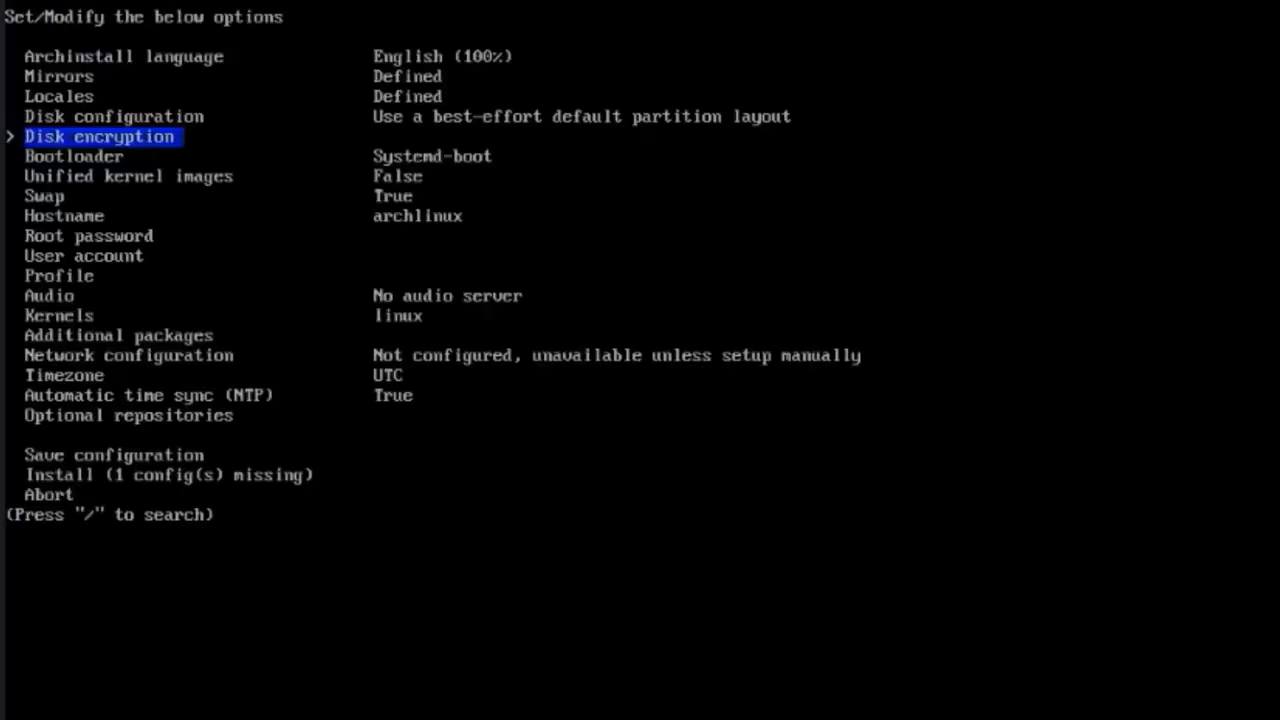
key("Return")
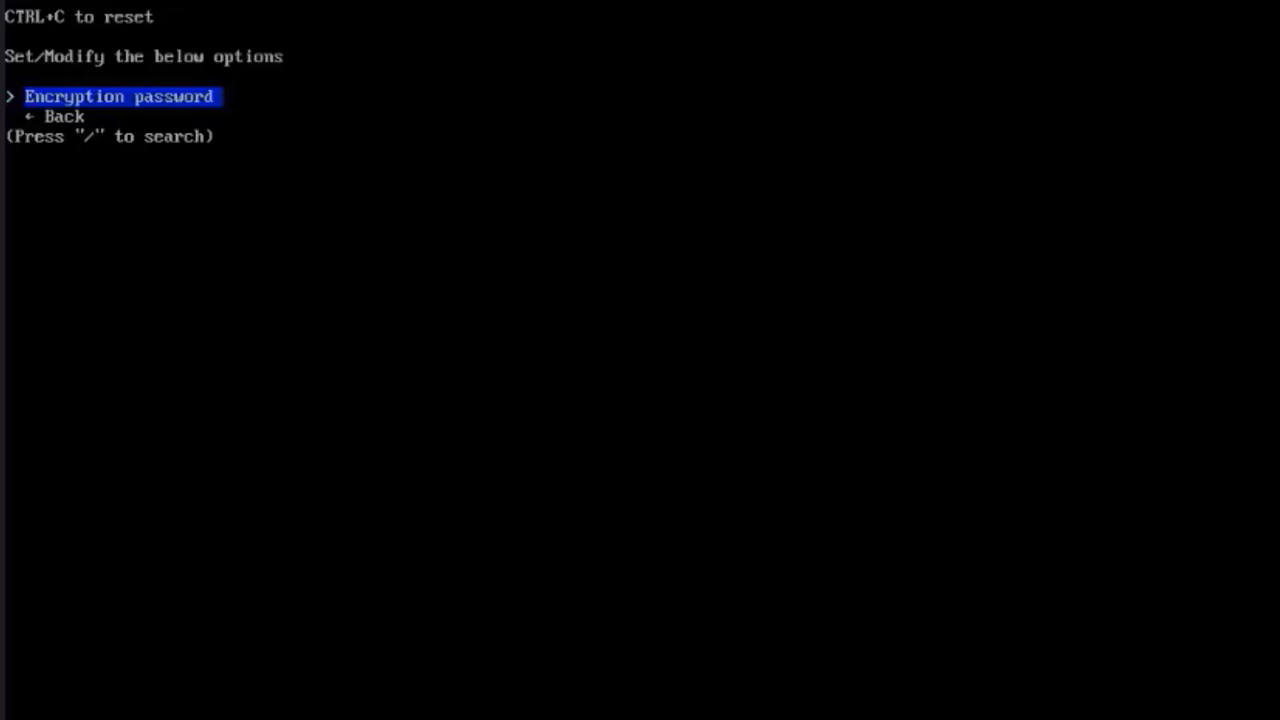
key("Down")
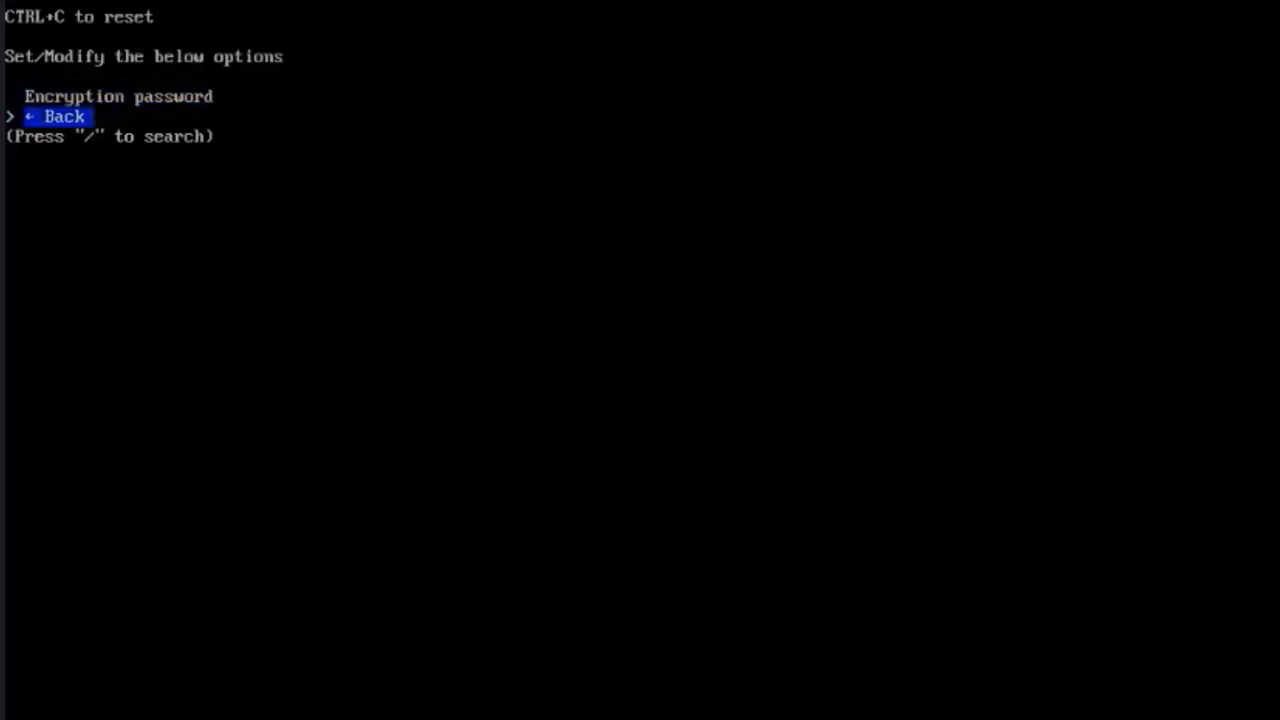
key("Return")
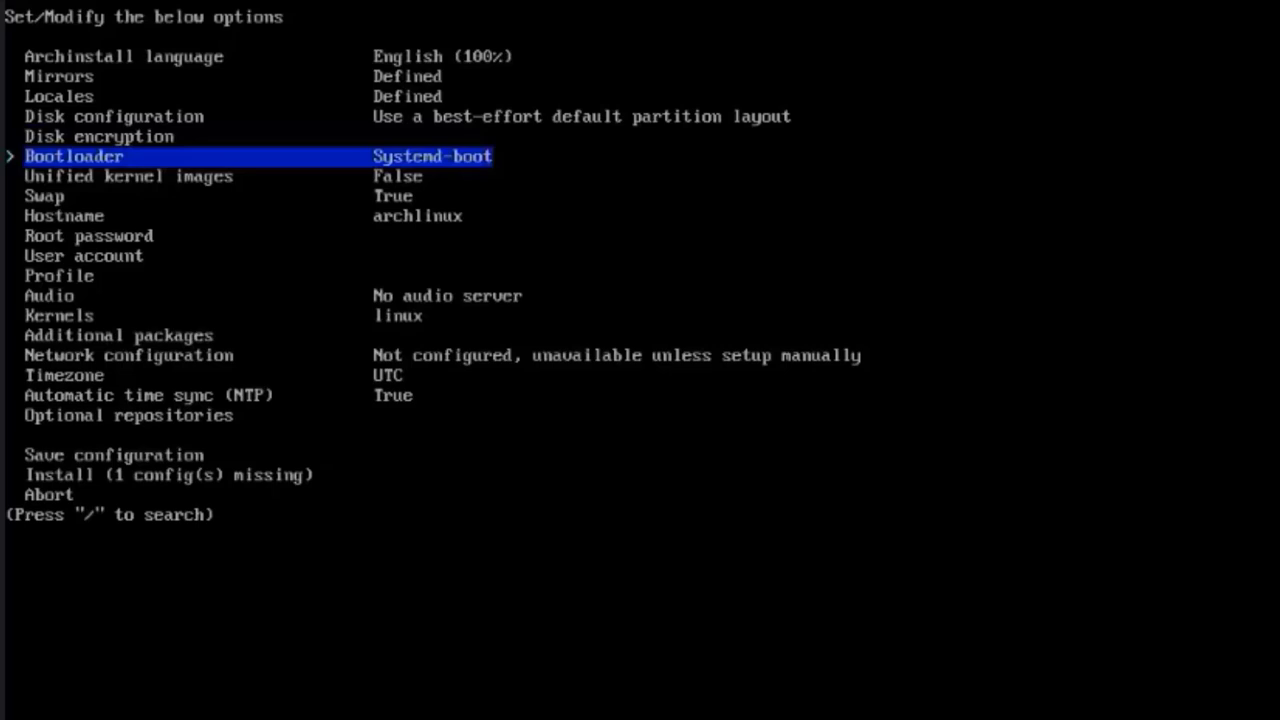
Step: Set the bootloader to Grub
key("Return")
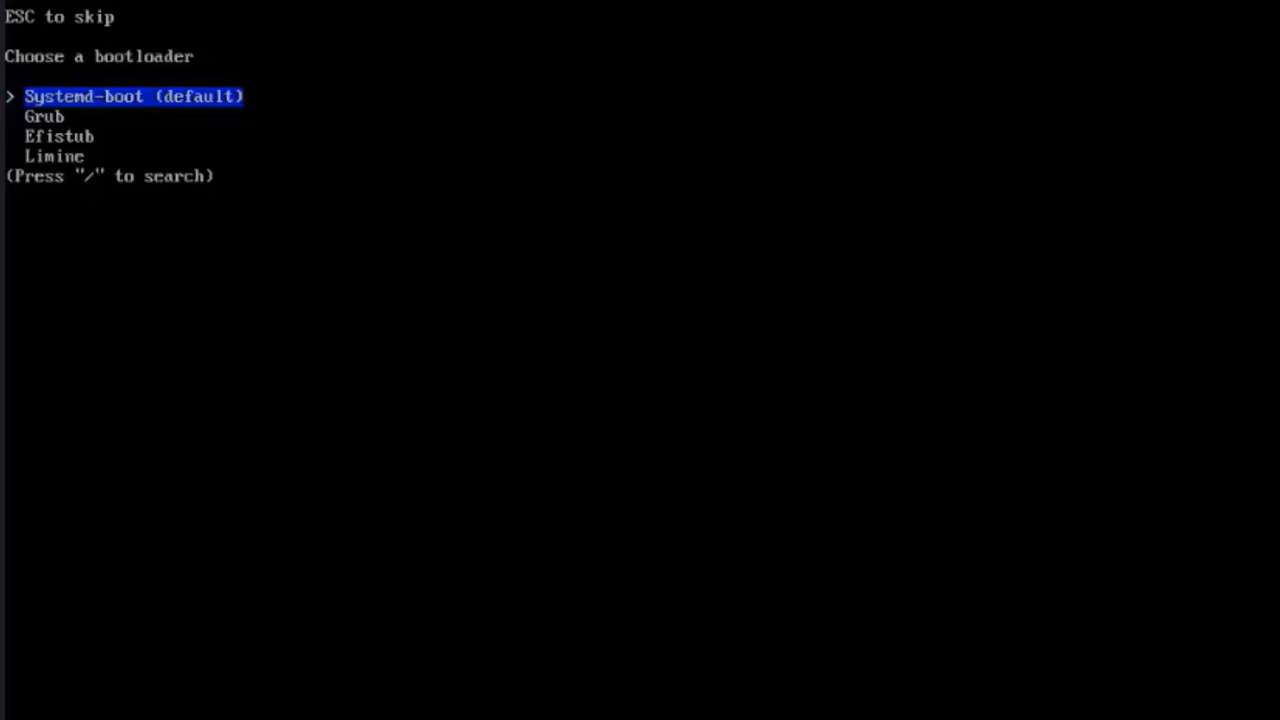
key("Down")
key("Down")
key("Up")
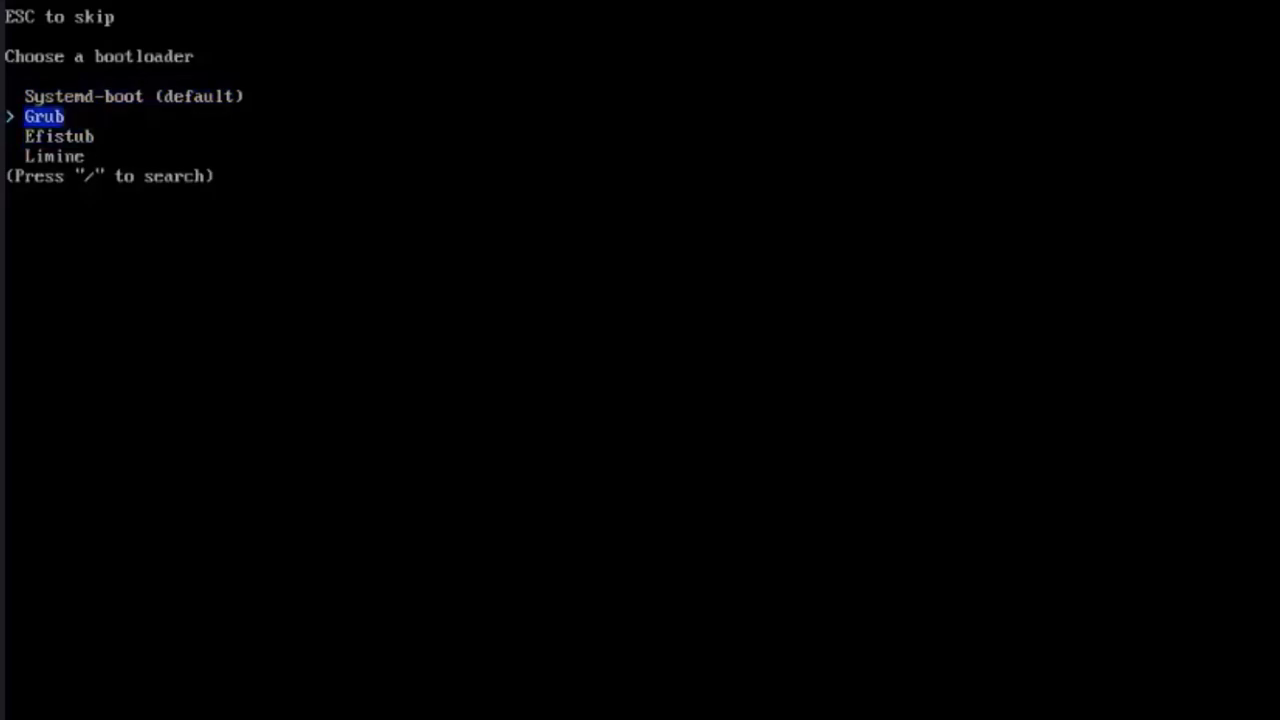
key("Return")
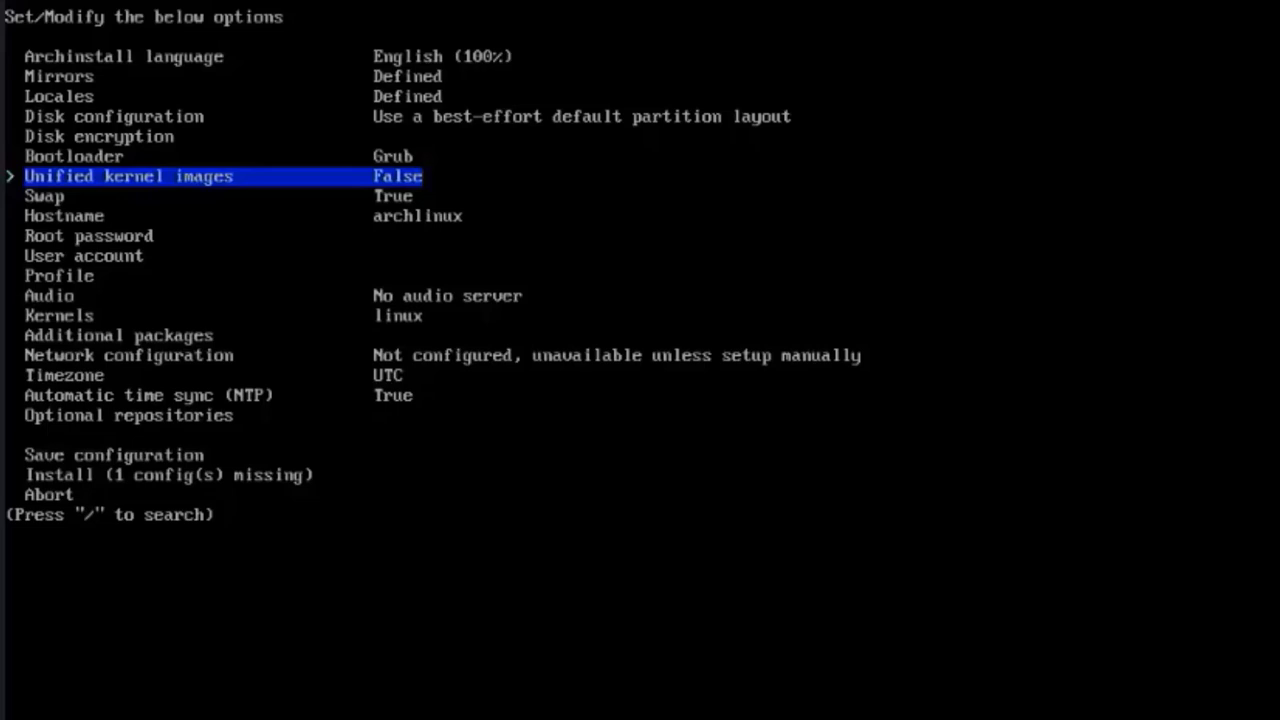
Step: Answer no to unified kernel images and yes to swap on zram
key("Return")
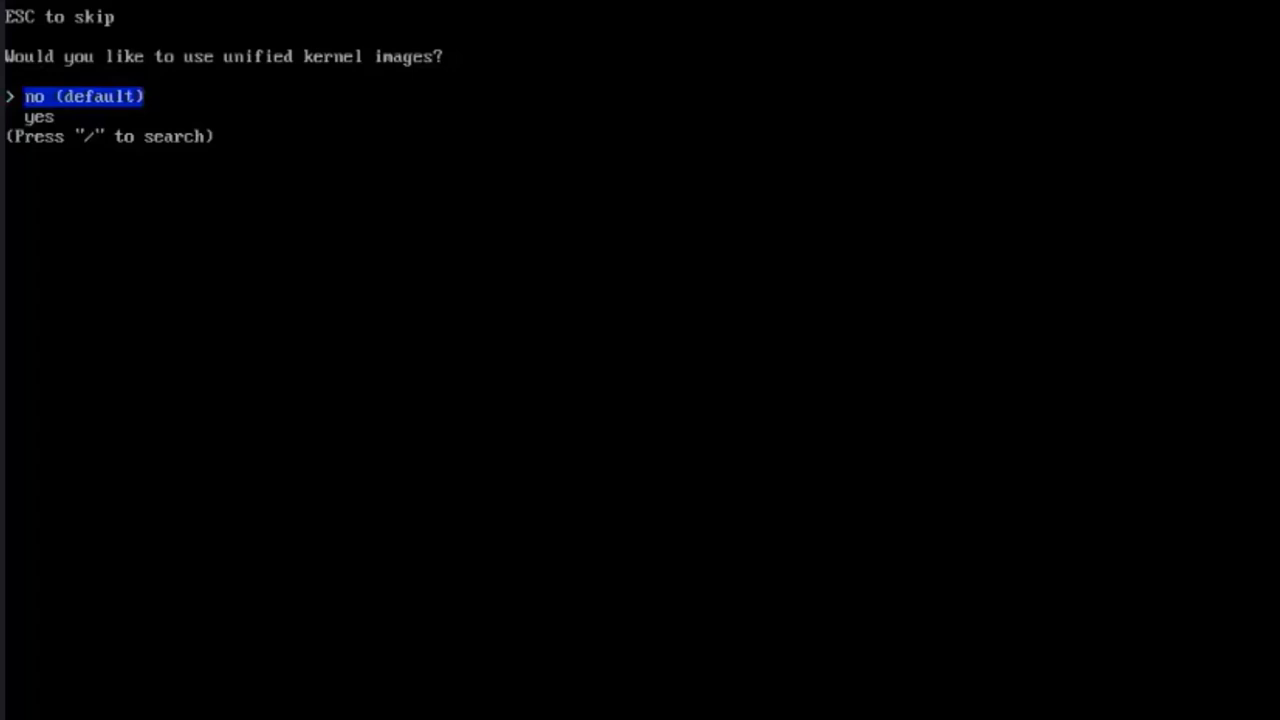
key("Return")
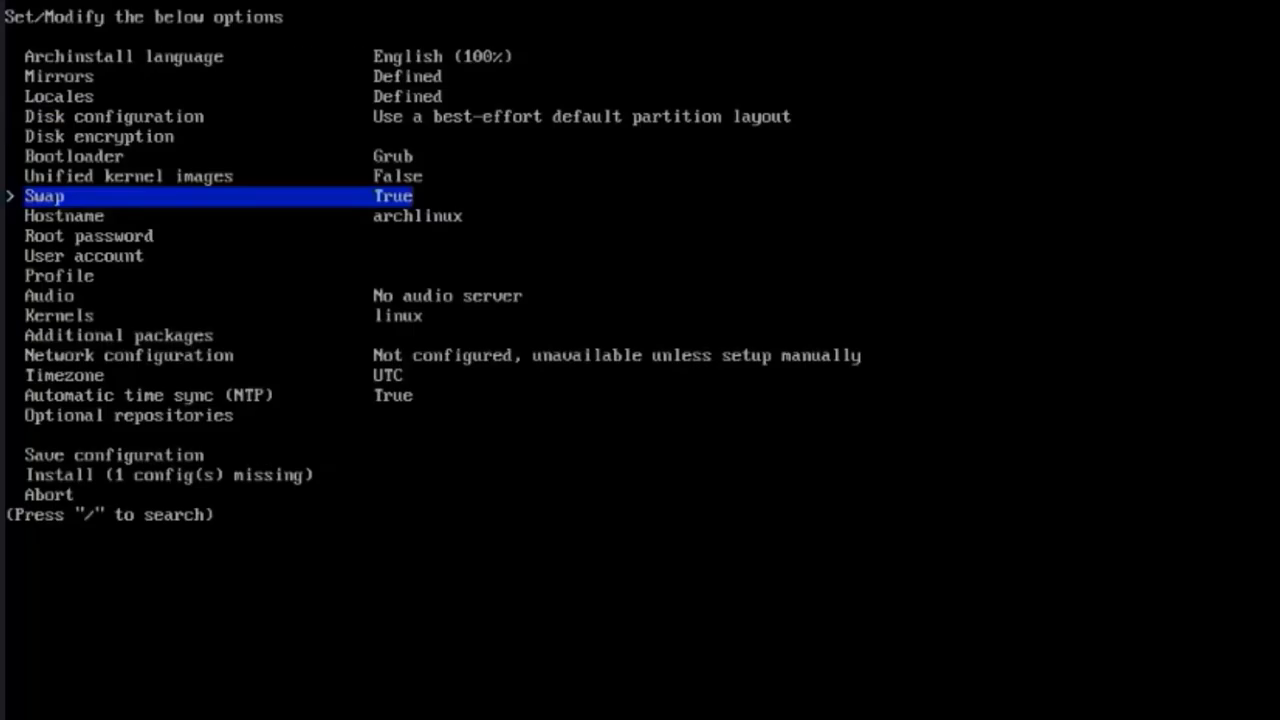
key("Return")
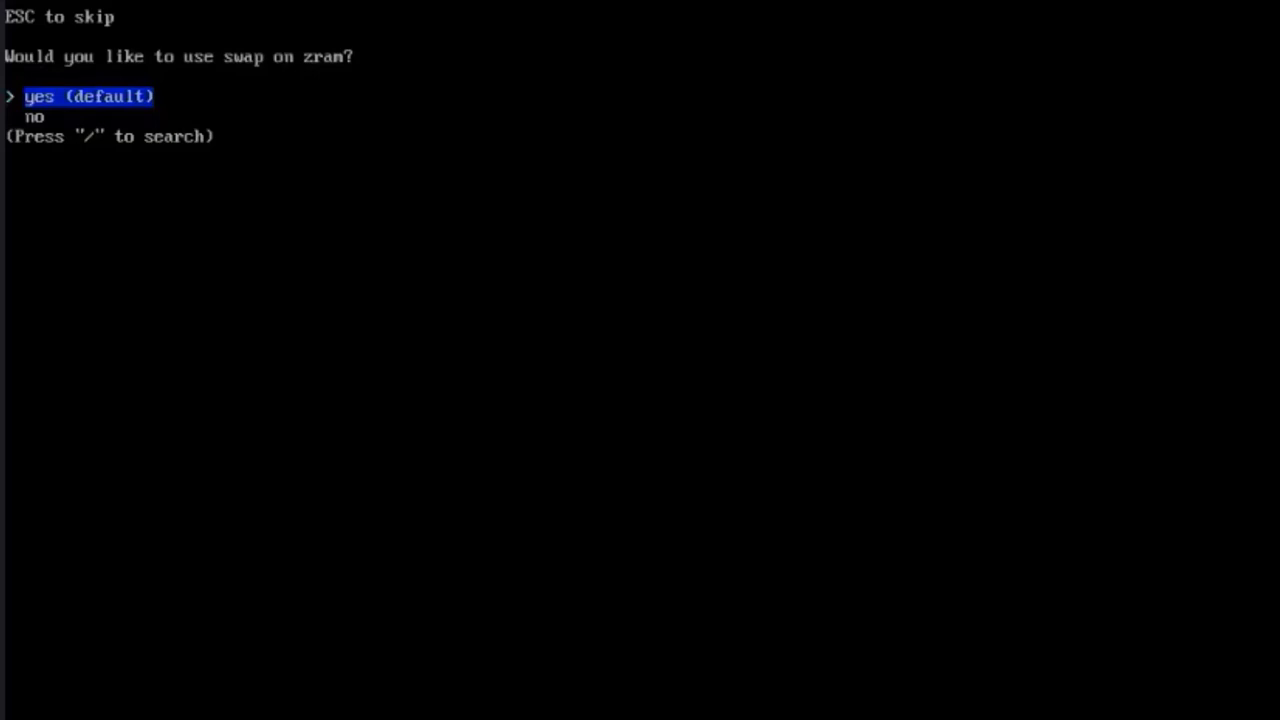
key("Return")
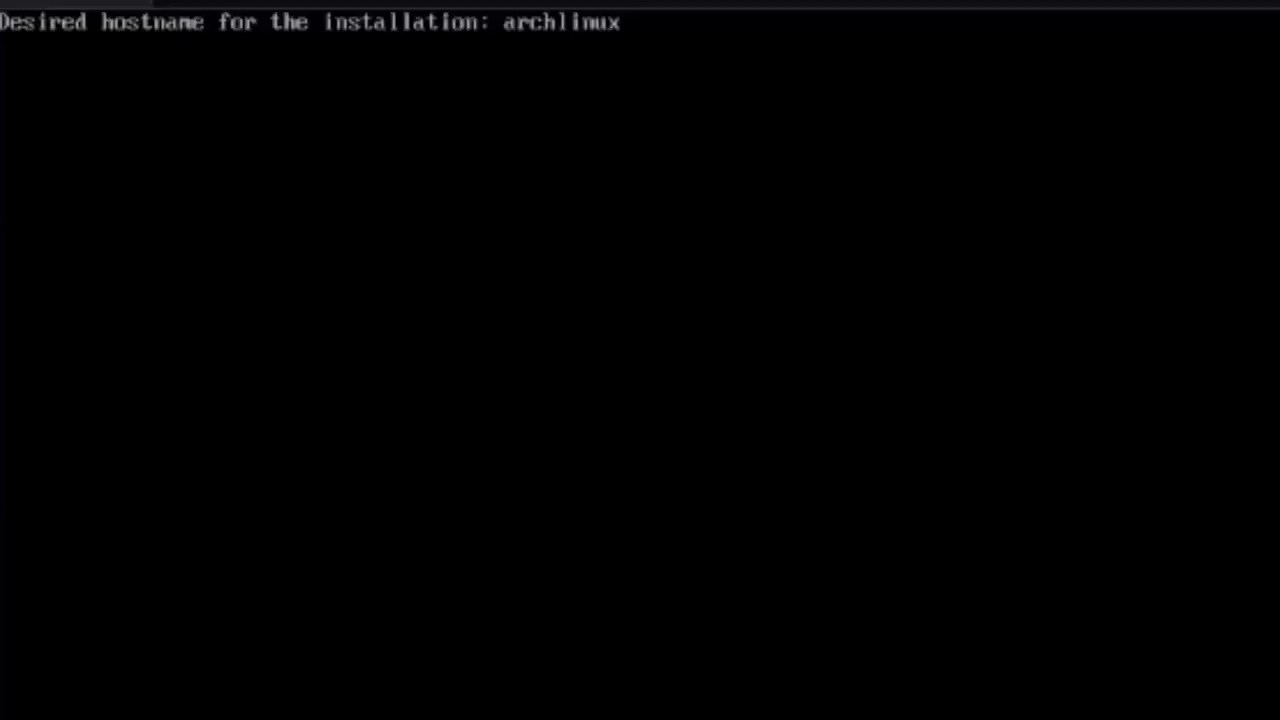
Step: Set the hostname for the installation to archdesktop
key("BackSpace")
key("BackSpace")
key("BackSpace")
key("BackSpace")
key("BackSpace")
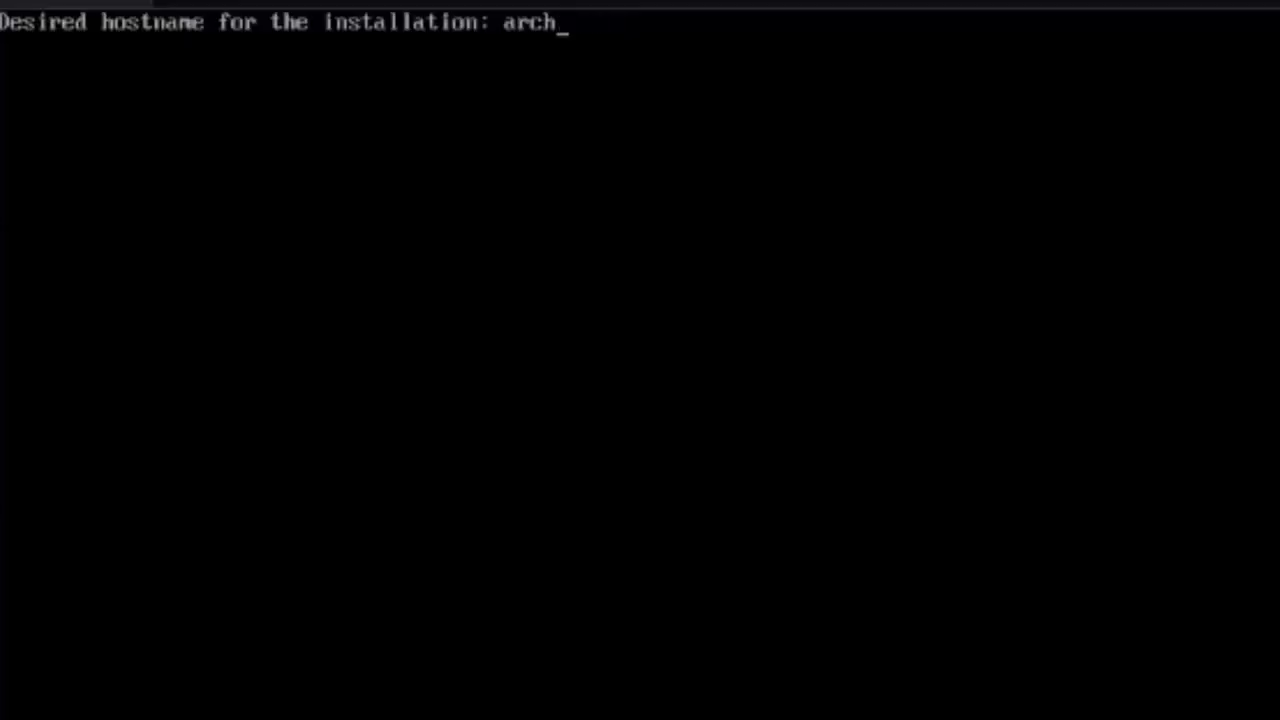
type("desktop")
key("Return")
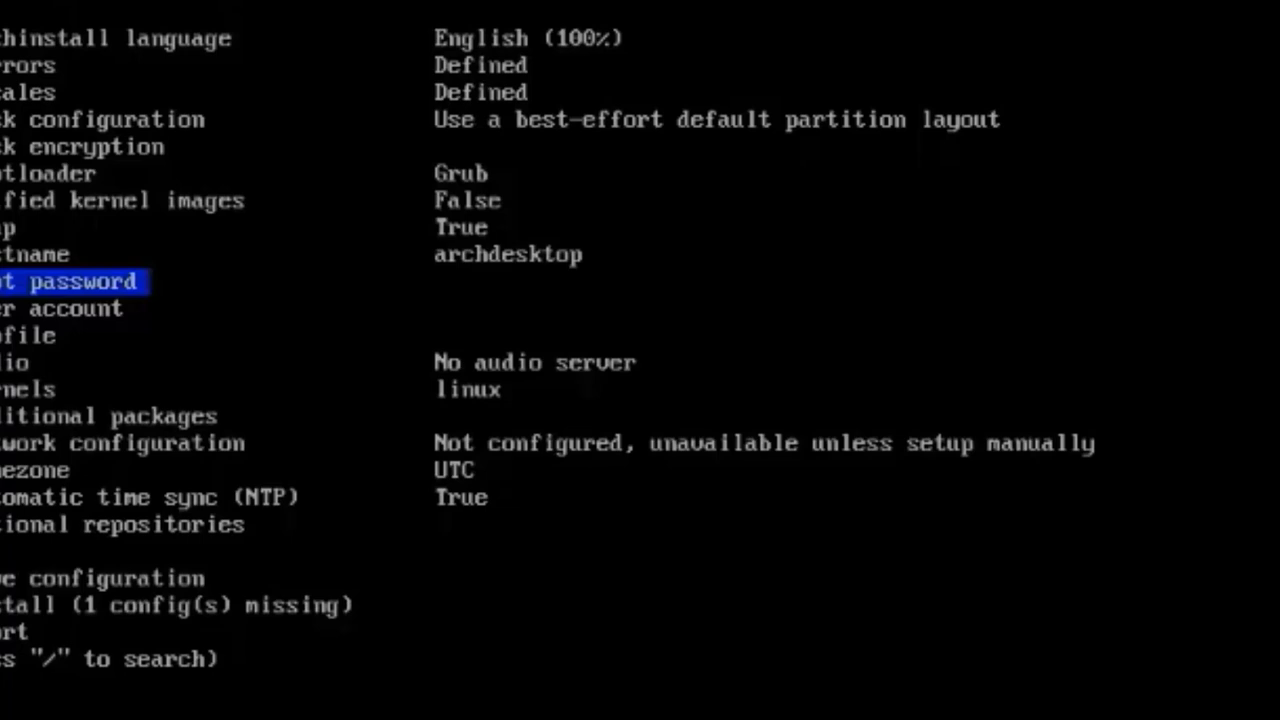
Step: Set the root password and enter it again for verification
key("Return")
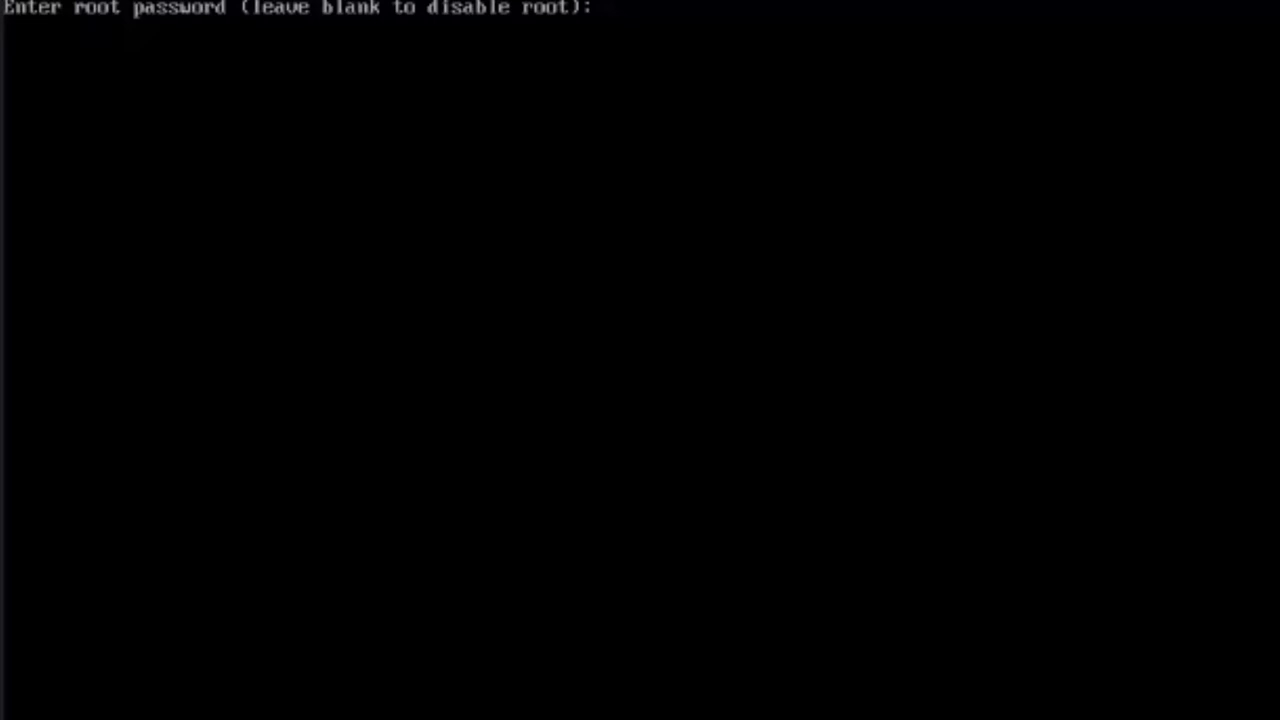
key("Return")
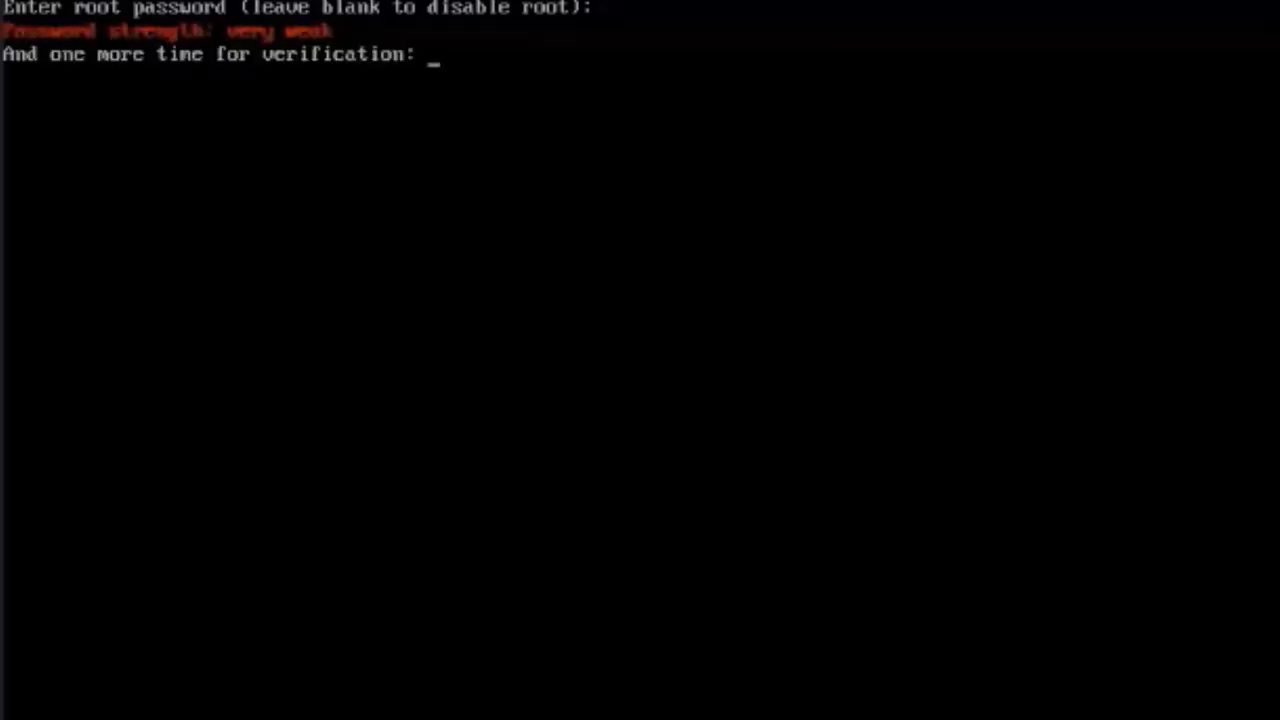
key("Return")
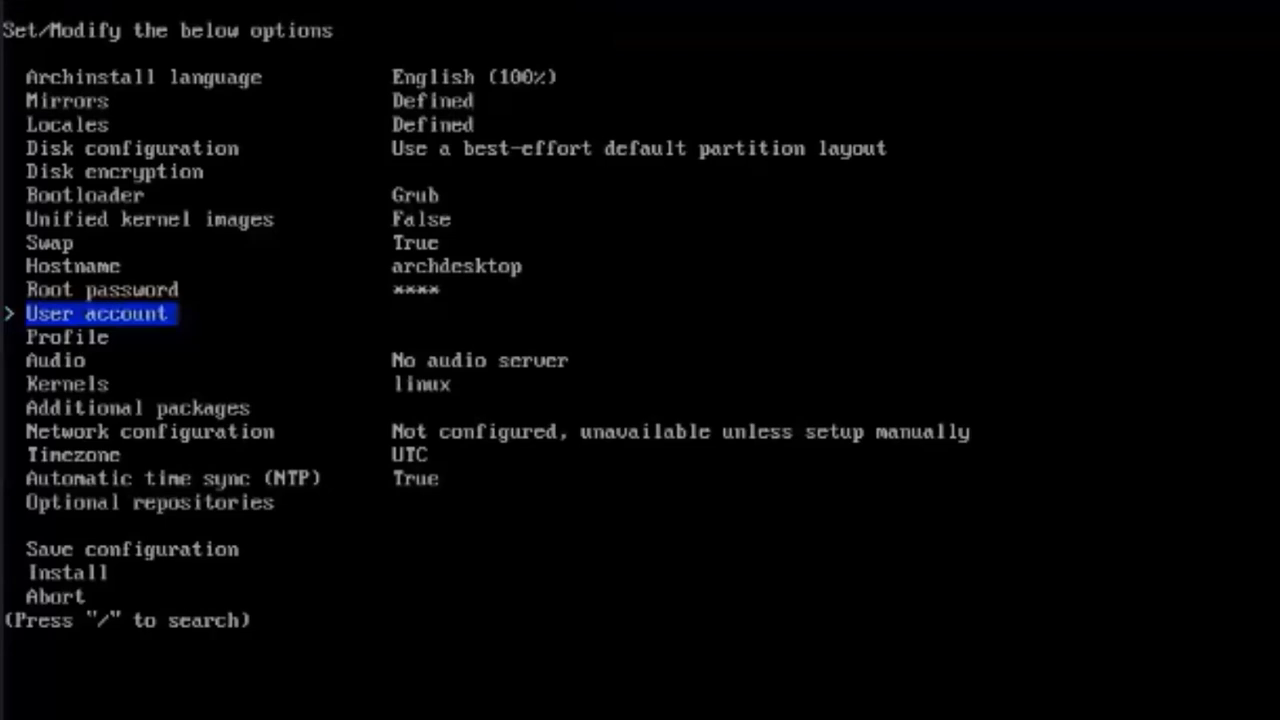
Step: Add a user account with a username and verified password, make it a superuser (sudo), and confirm the user list
key("Return")
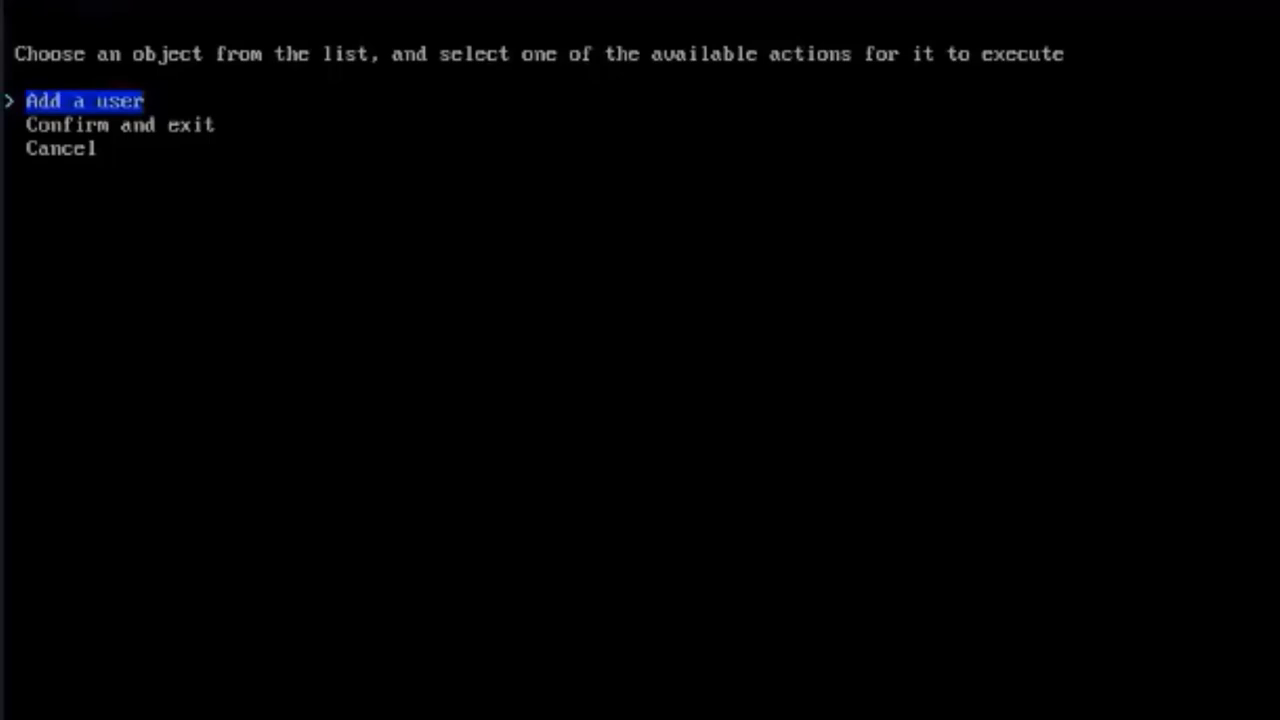
key("Return")
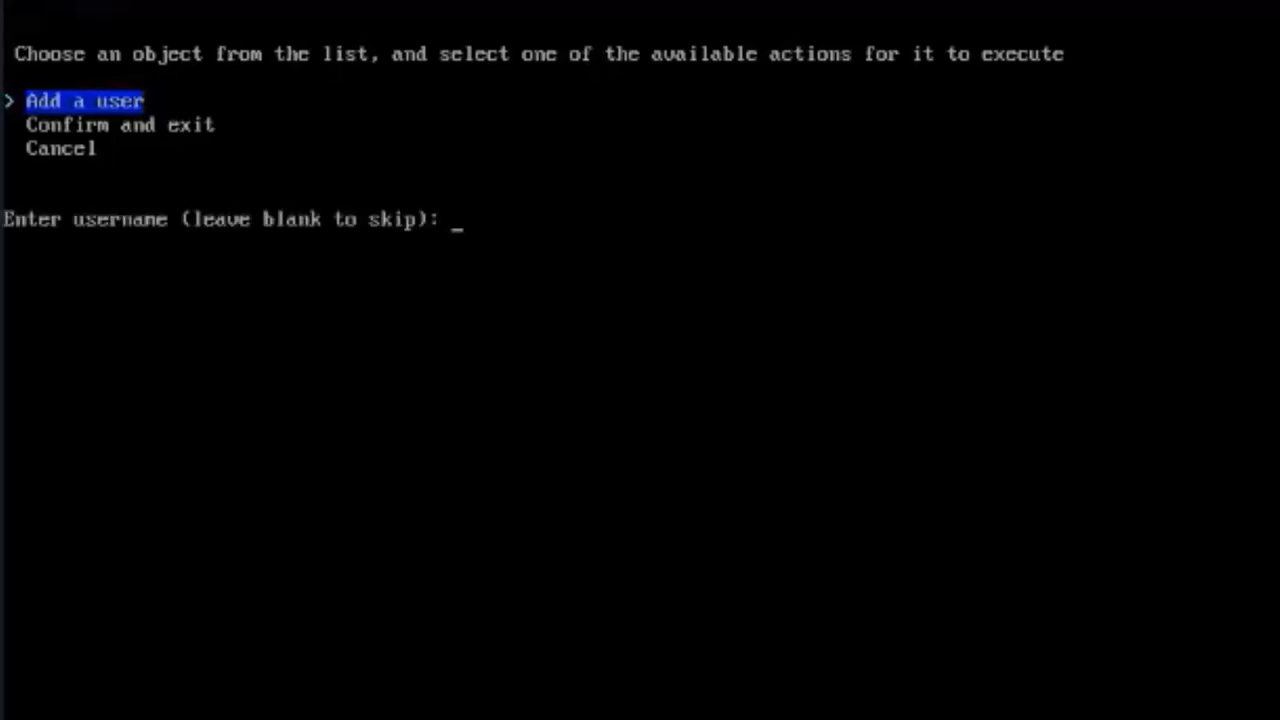
type("john")
key("Return")
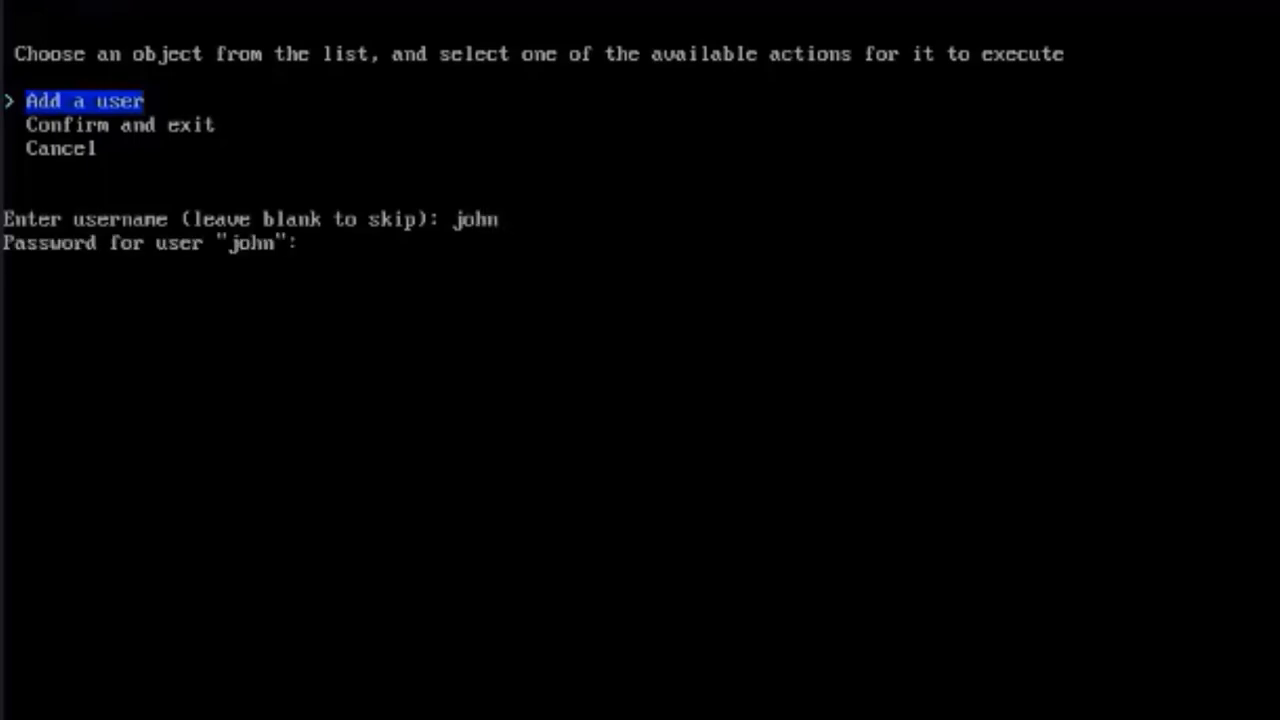
key("Return")
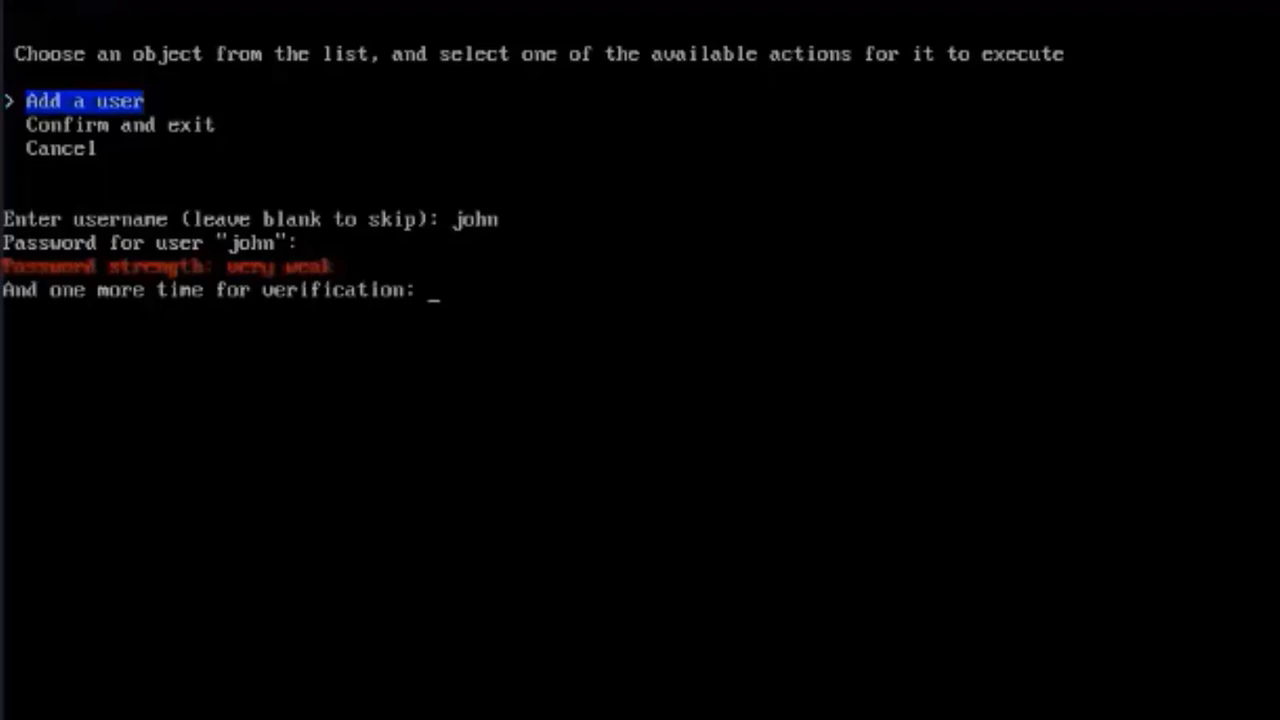
key("Return")
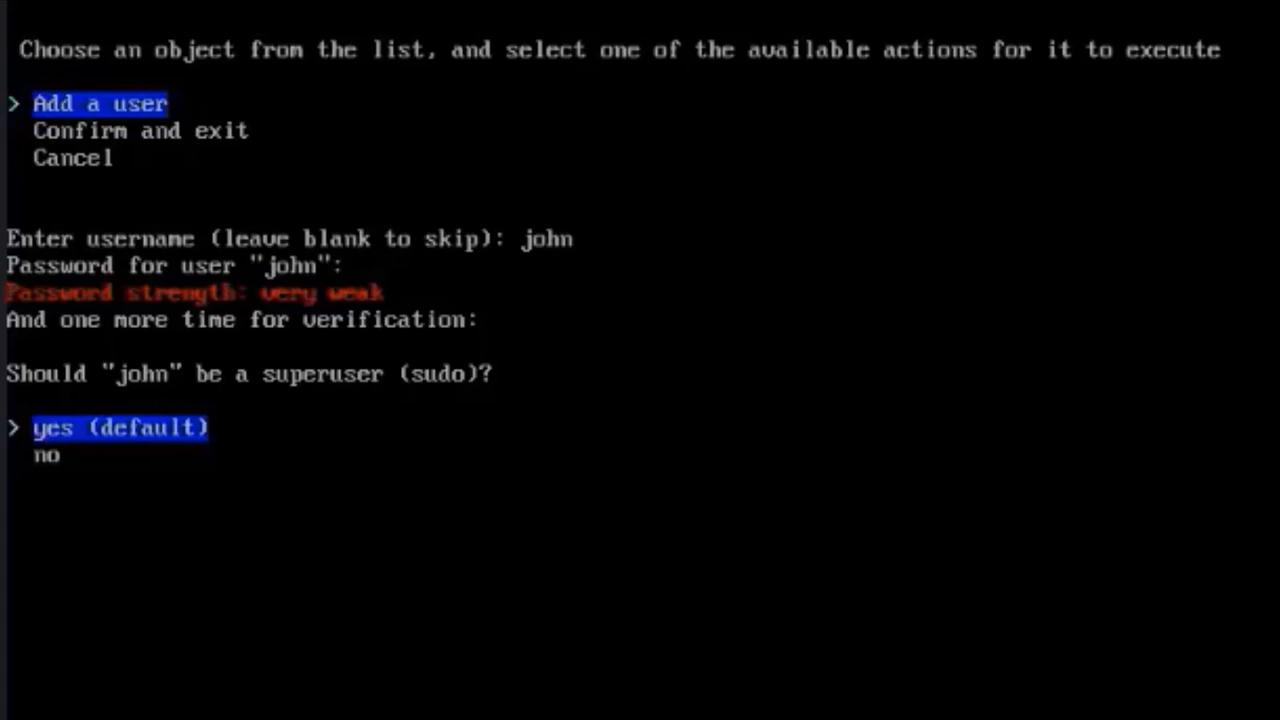
key("Return")
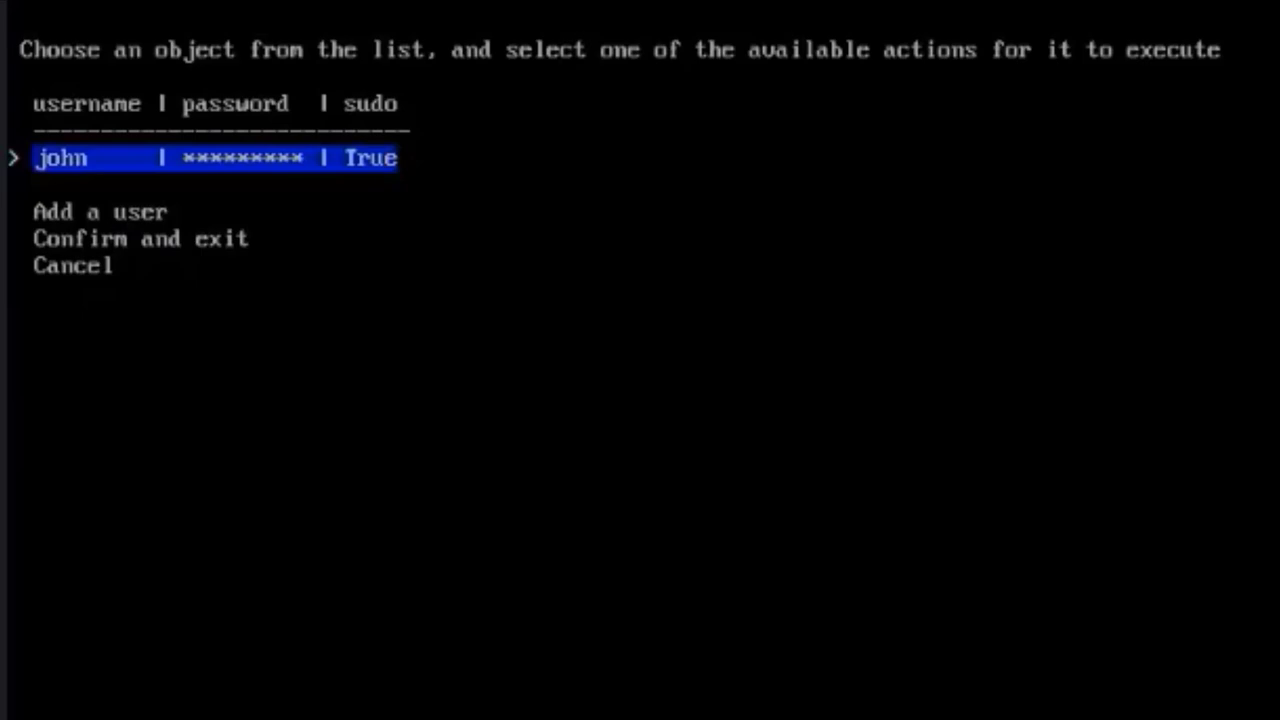
key("Down")
key("Down")
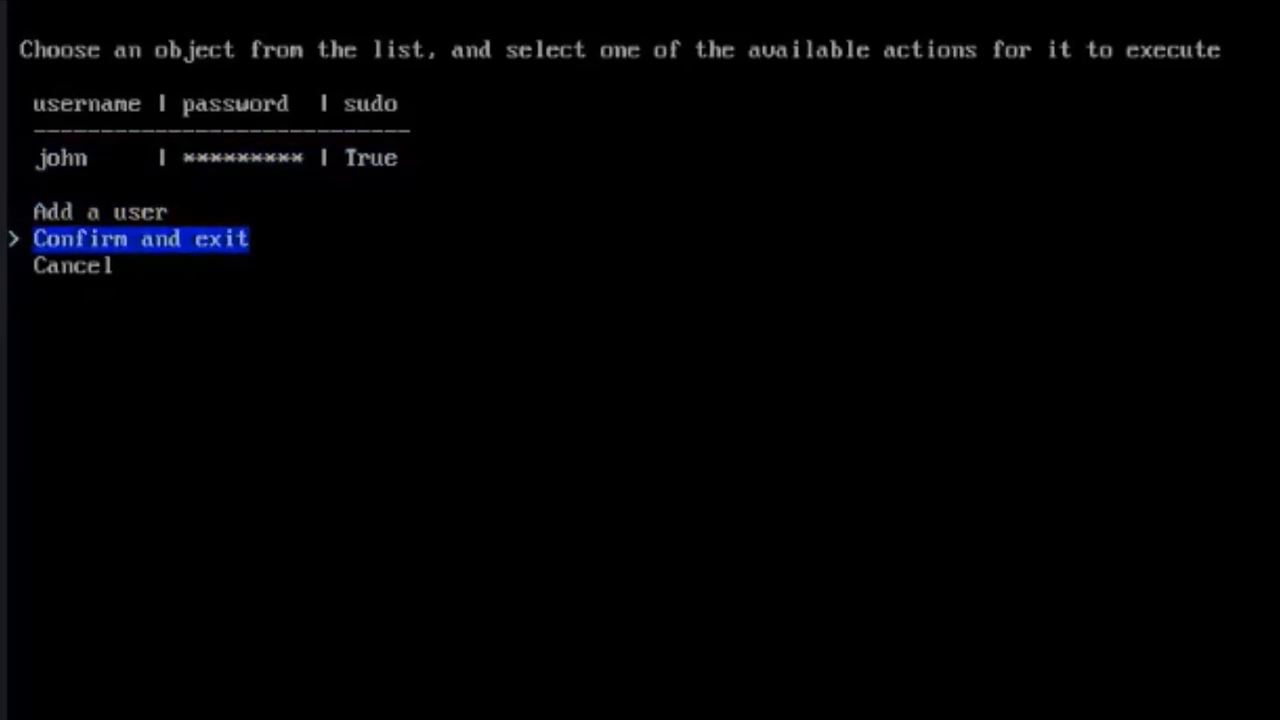
key("Return")
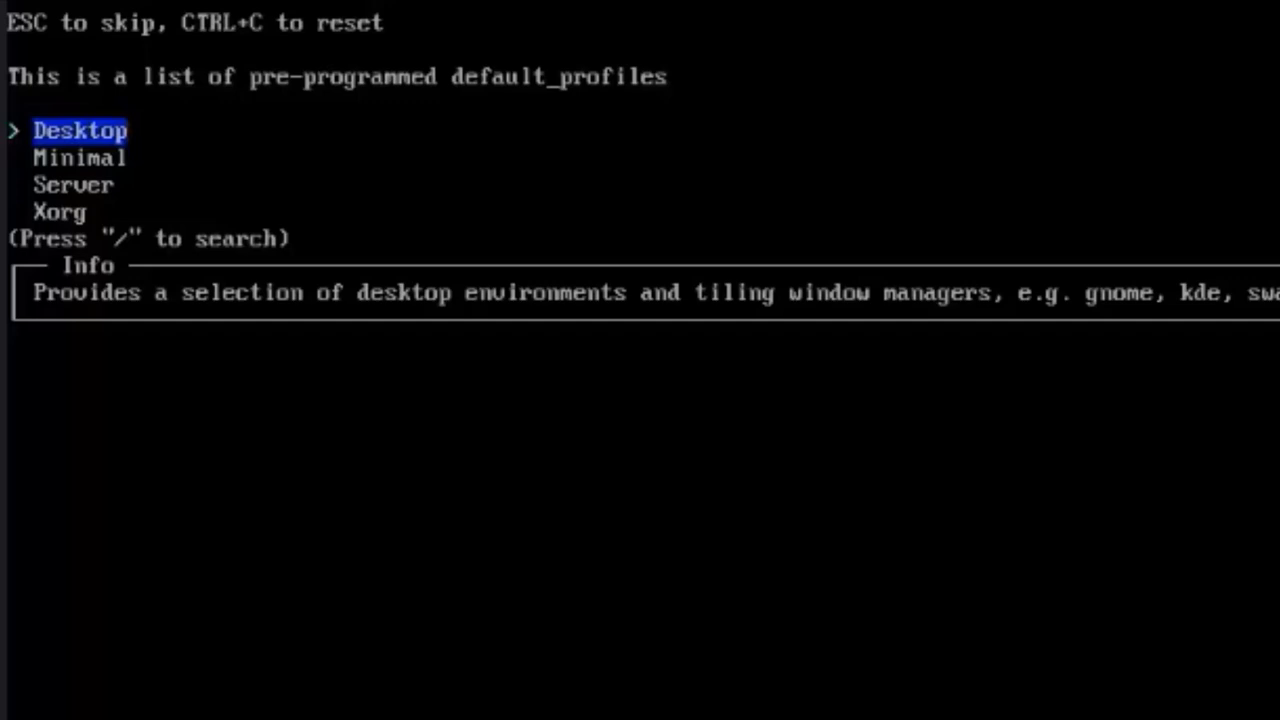
Step: Choose the Desktop profile with Kde as the desktop environment
key("Return")
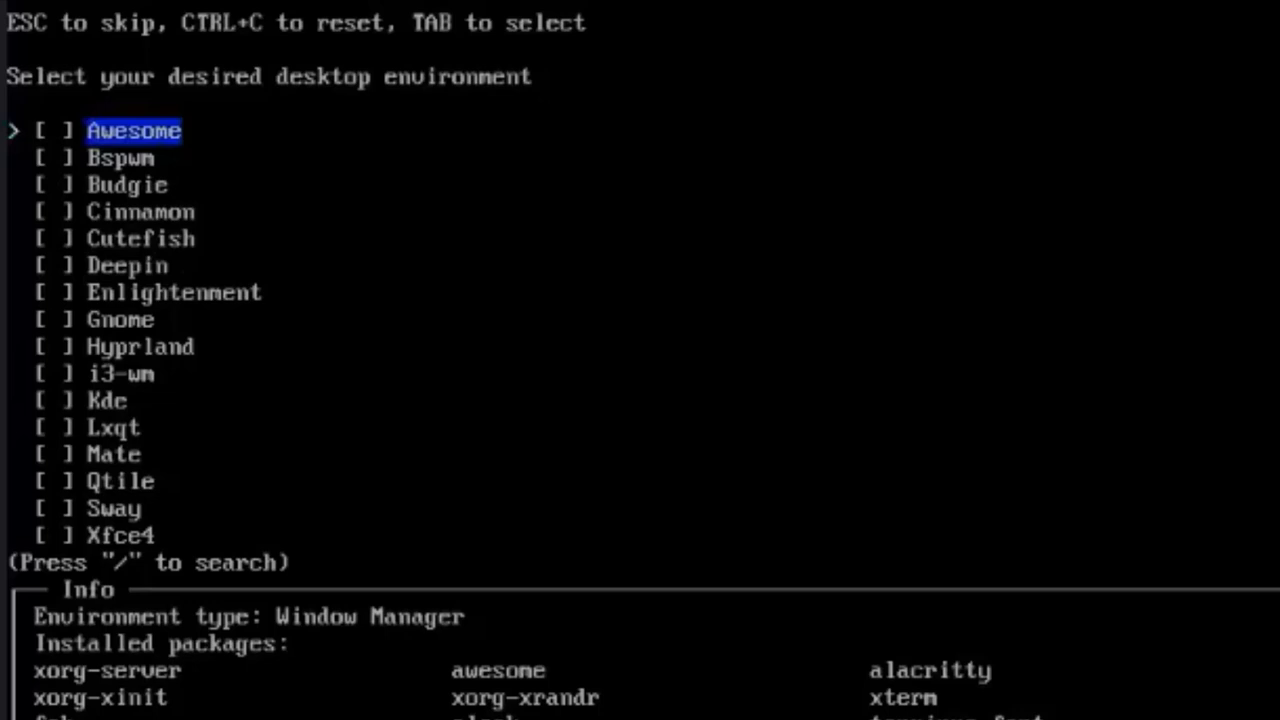
key("Down")
key("Down")
key("Down")
key("Down")
key("Down")
key("Down")
key("Down")
key("Down")
key("Down")
key("Down")
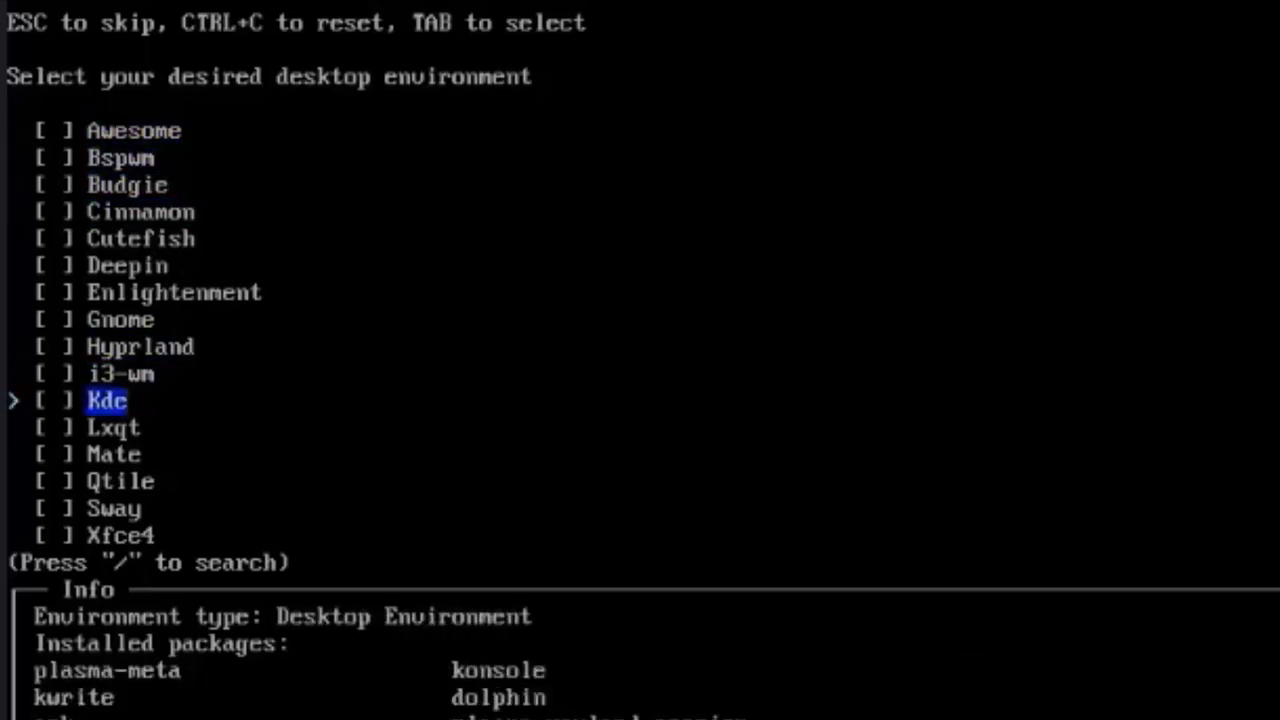
key("Tab")
key("Return")
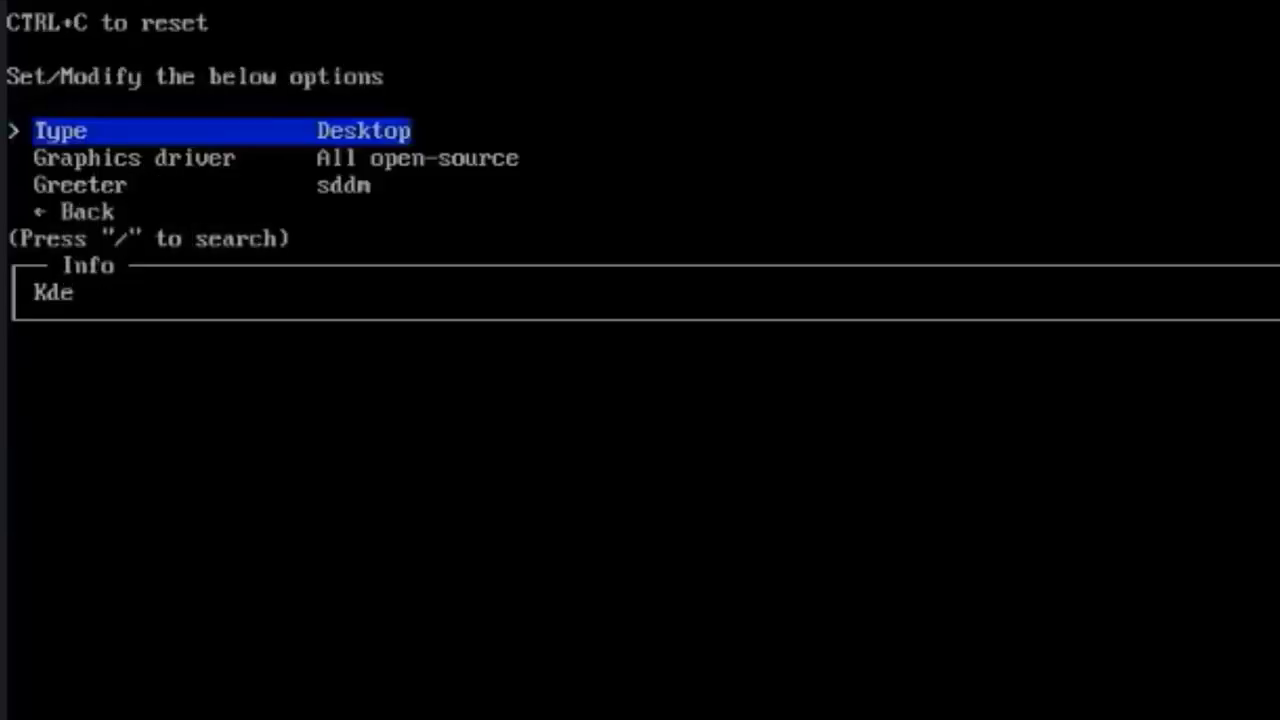
Step: Set the graphics driver of the desktop profile to Intel (open-source)
key("Down")
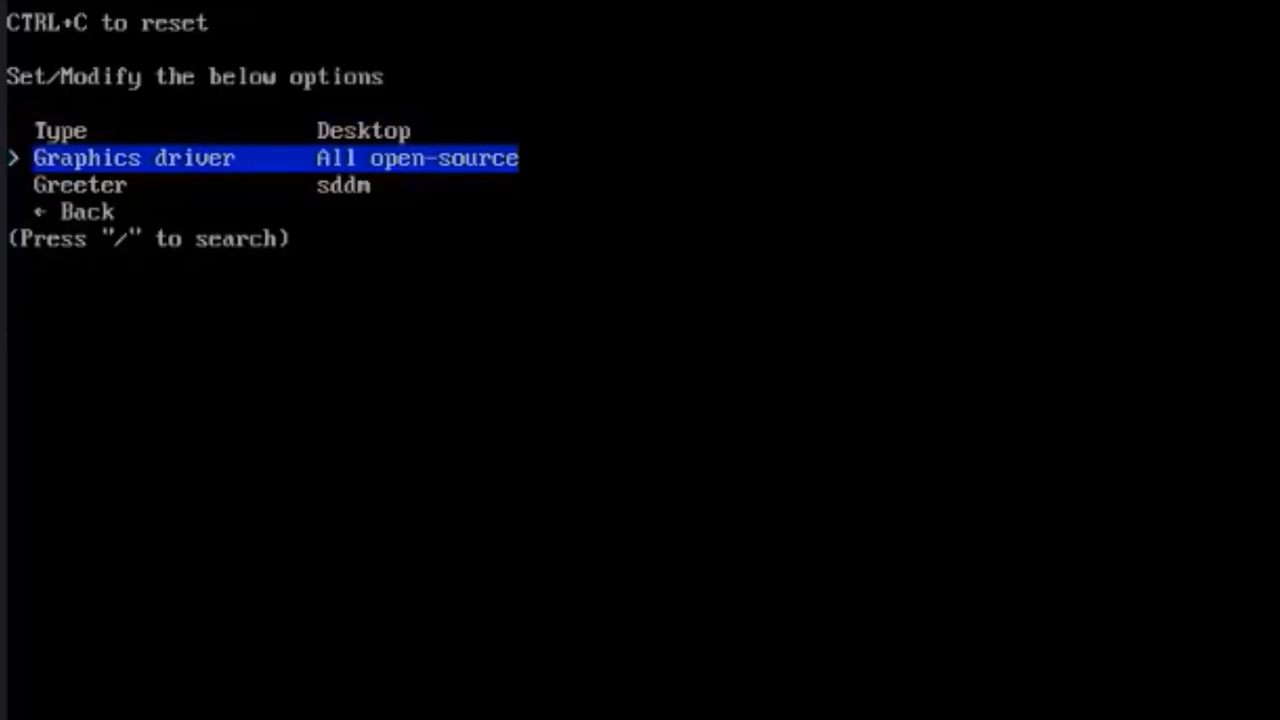
key("Return")
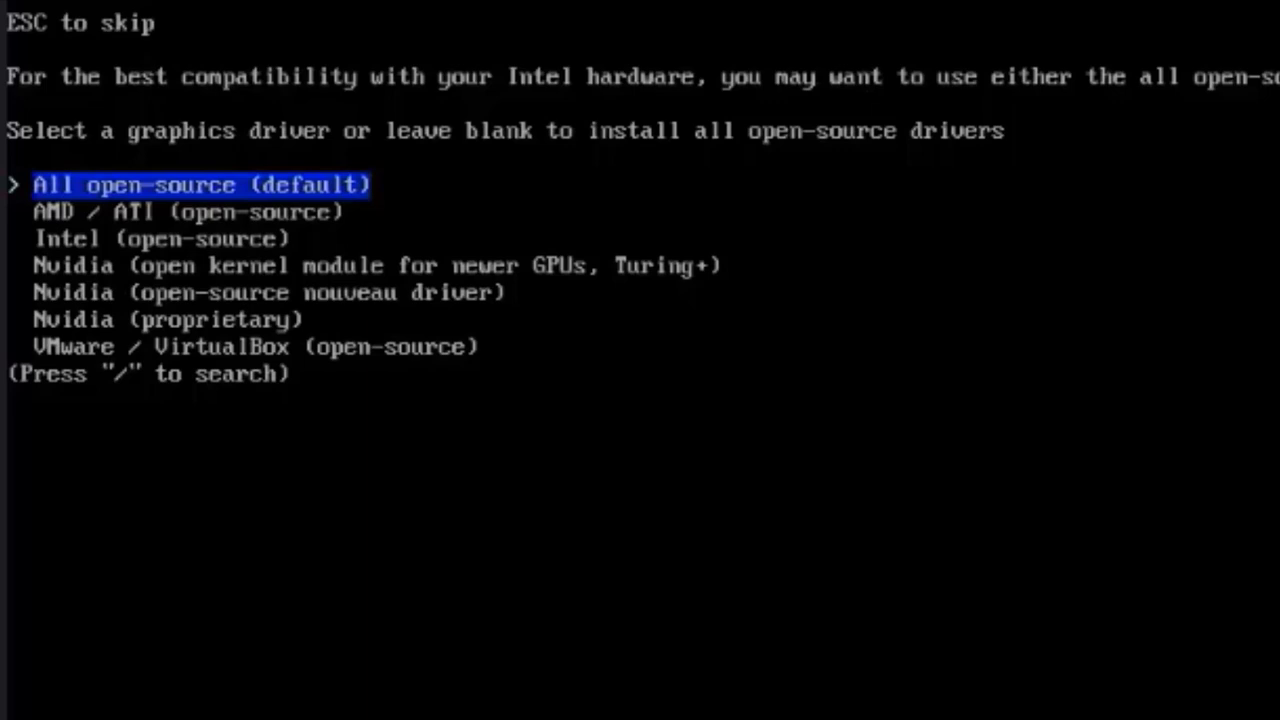
key("Down")
key("Down")
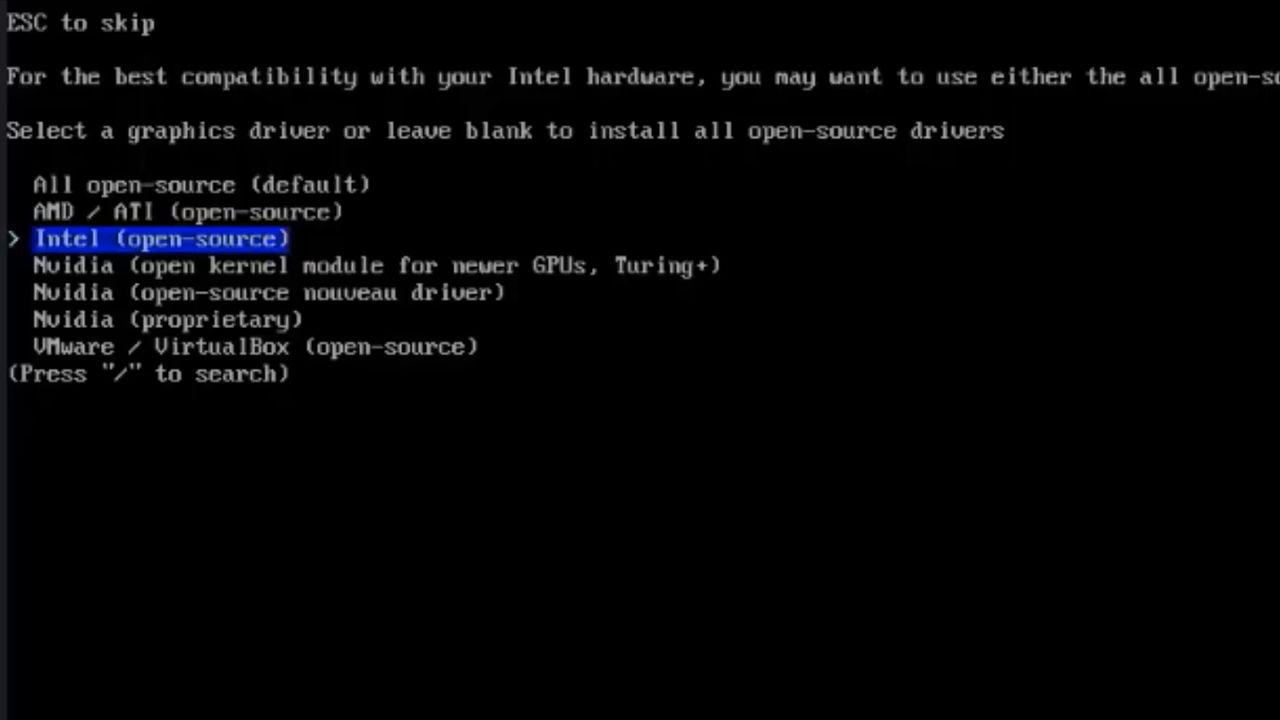
key("Return")
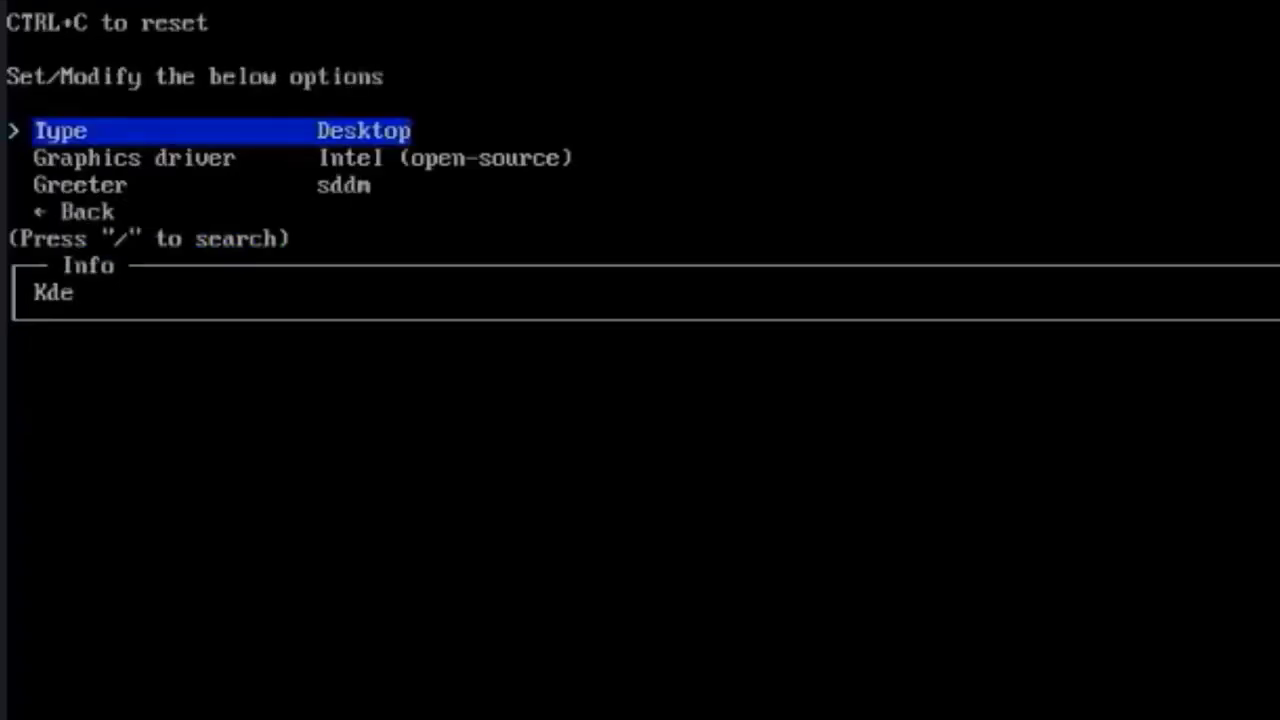
Step: Choose sddm as the profile's greeter and return to the main installer options
key("Down")
key("Down")
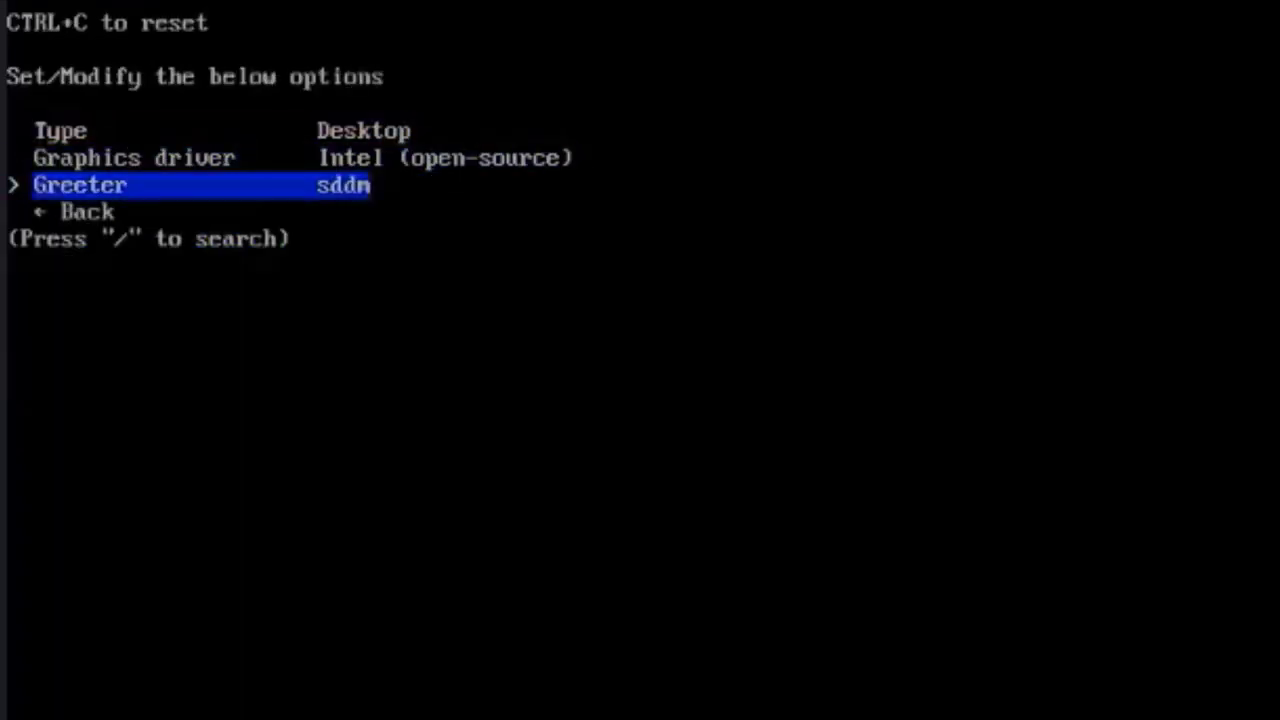
key("Return")
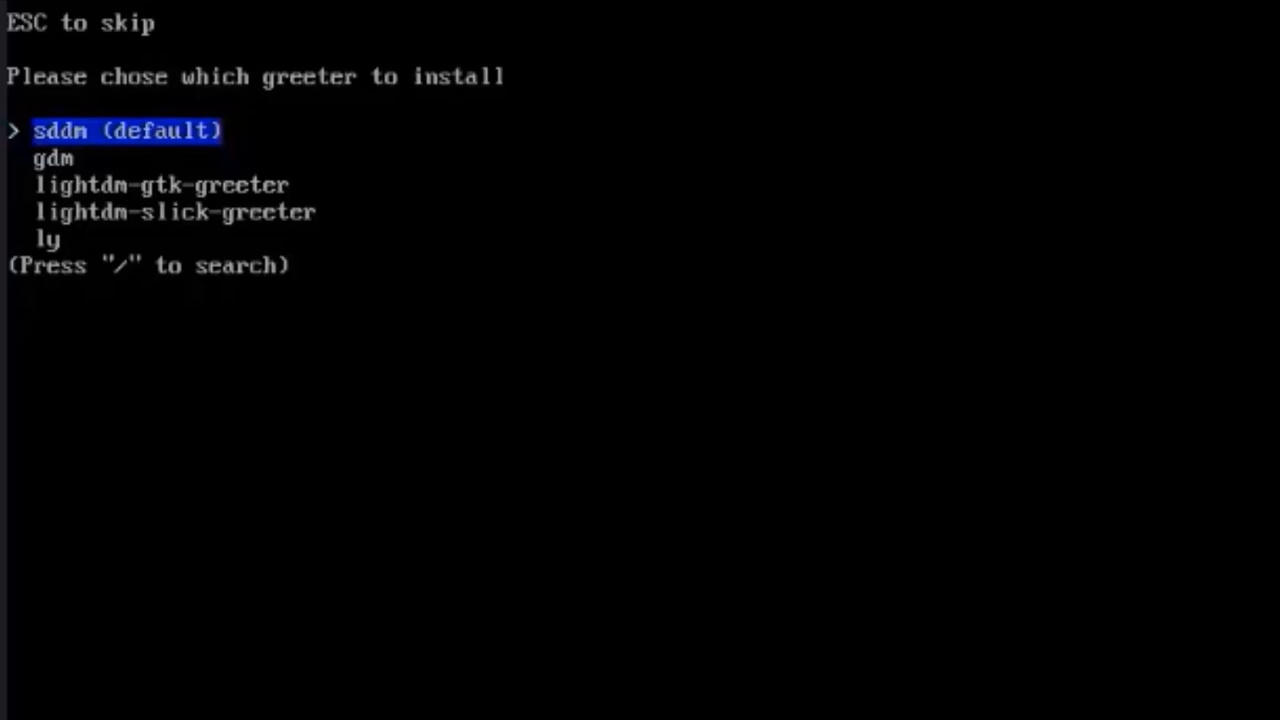
key("Down")
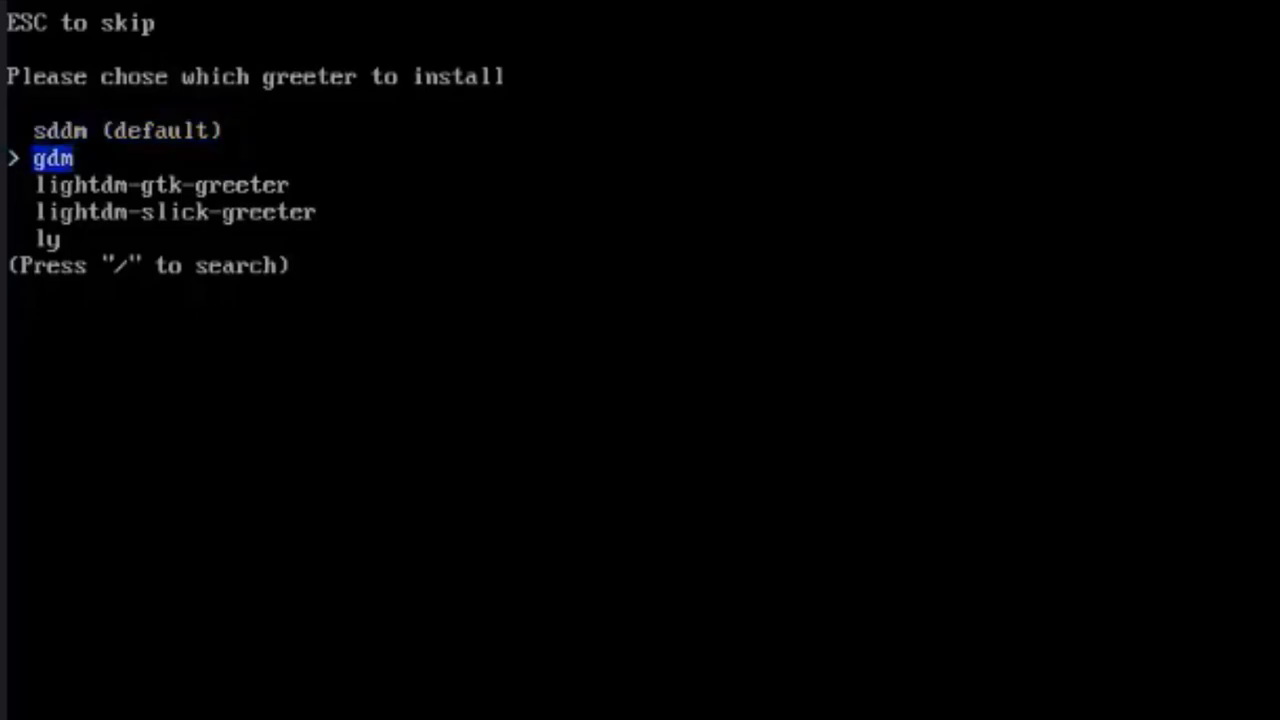
key("Down")
key("Down")
key("Down")
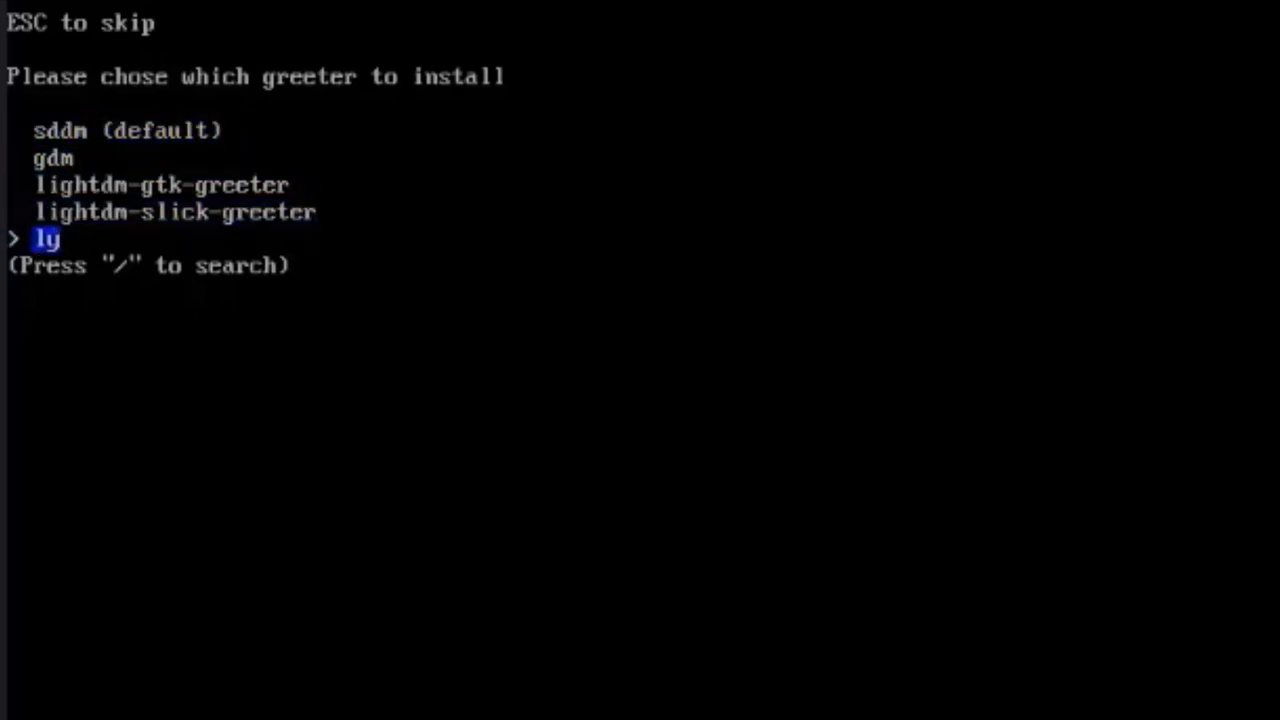
key("Down")
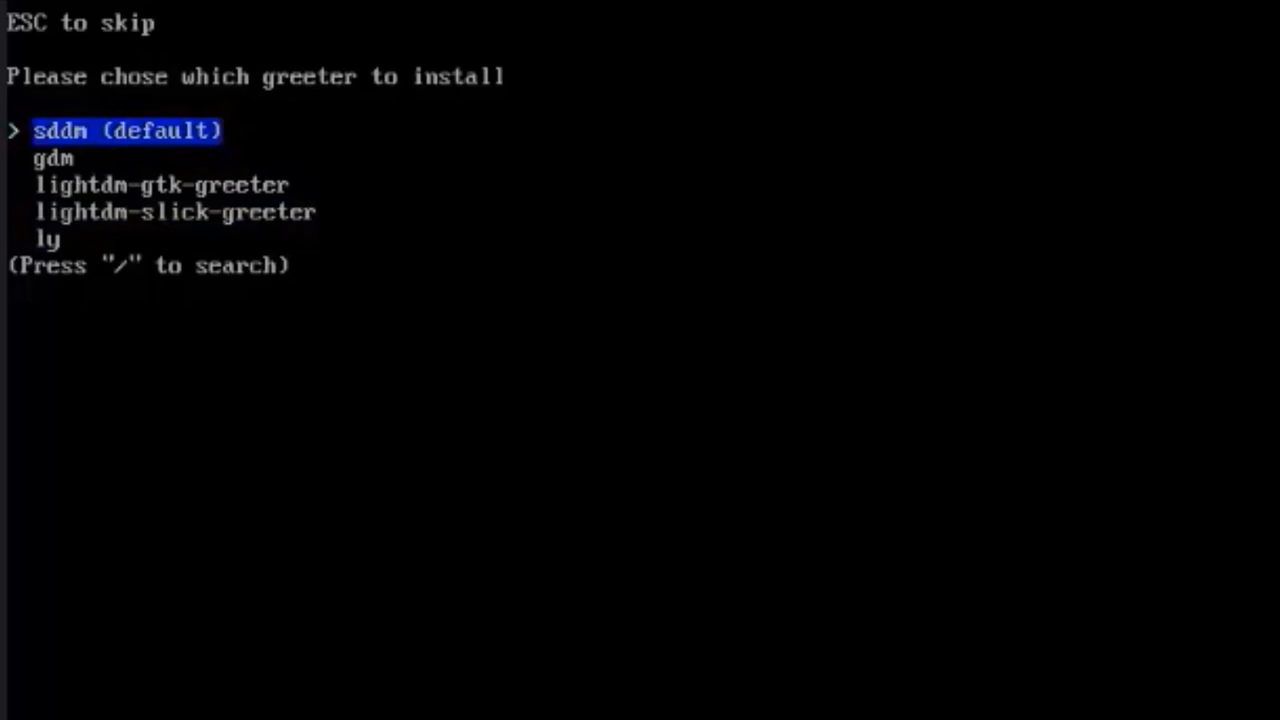
key("Return")
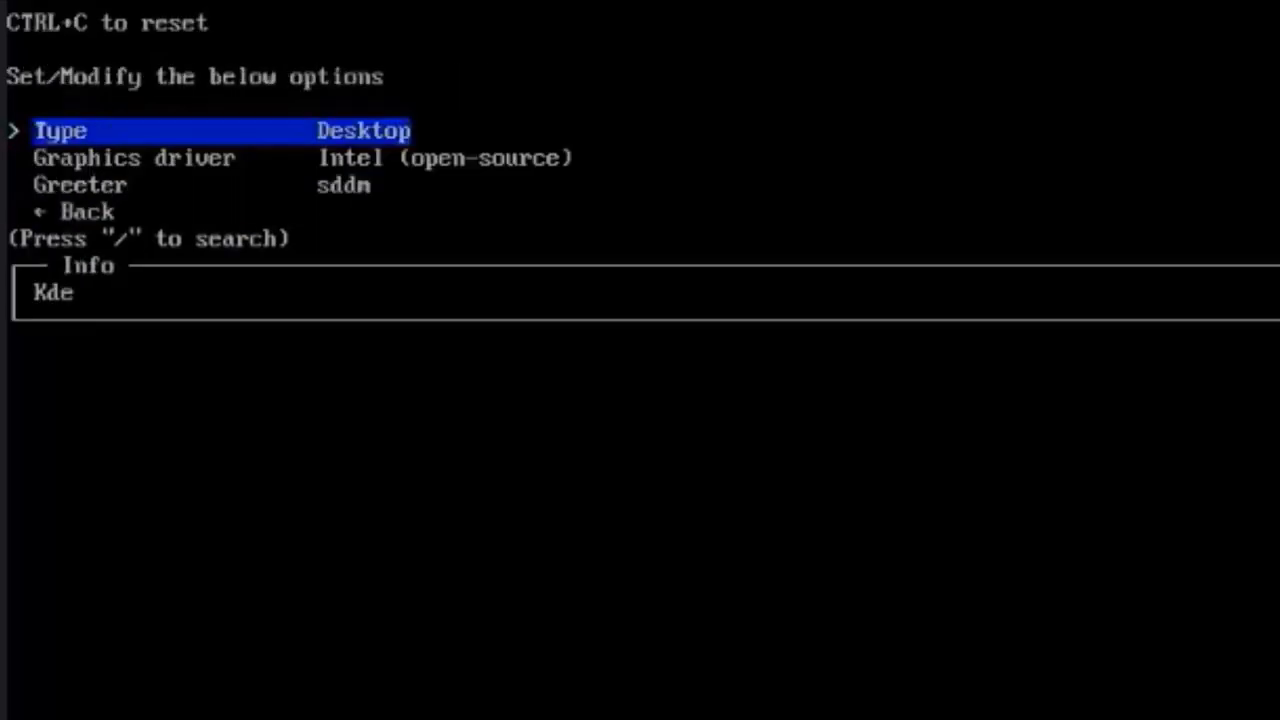
key("Down")
key("Down")
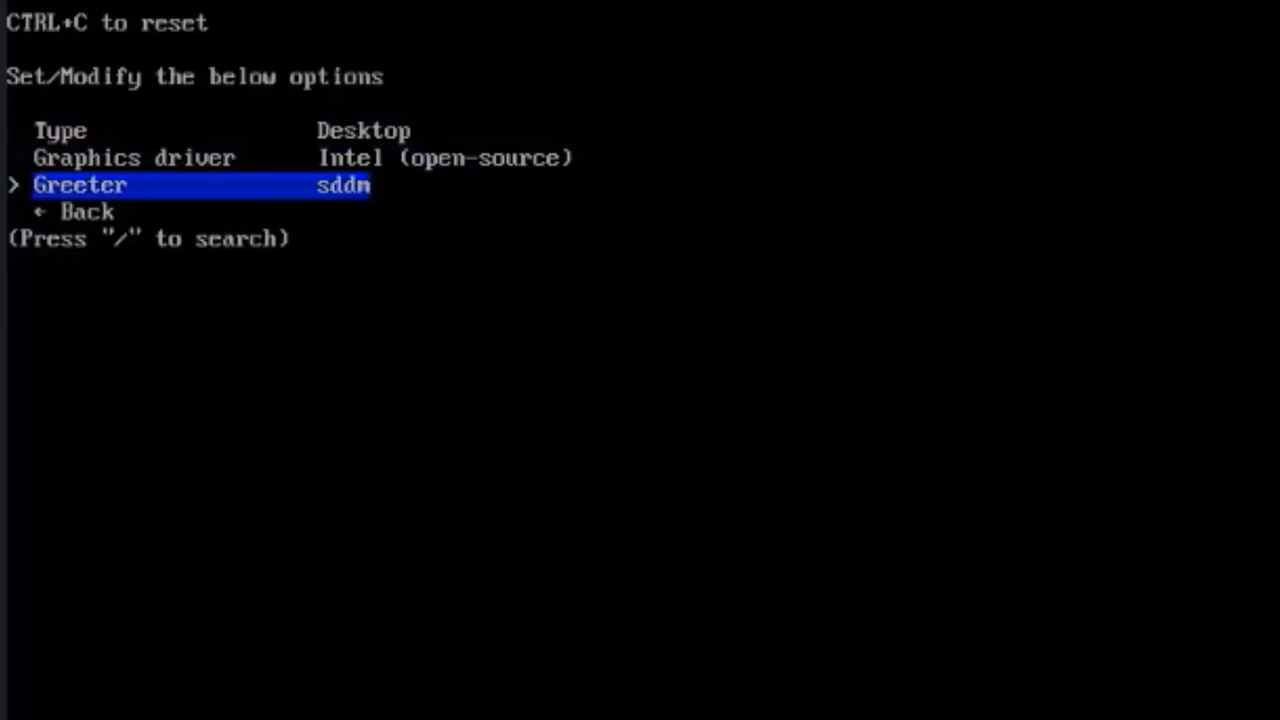
key("Down")
key("Return")
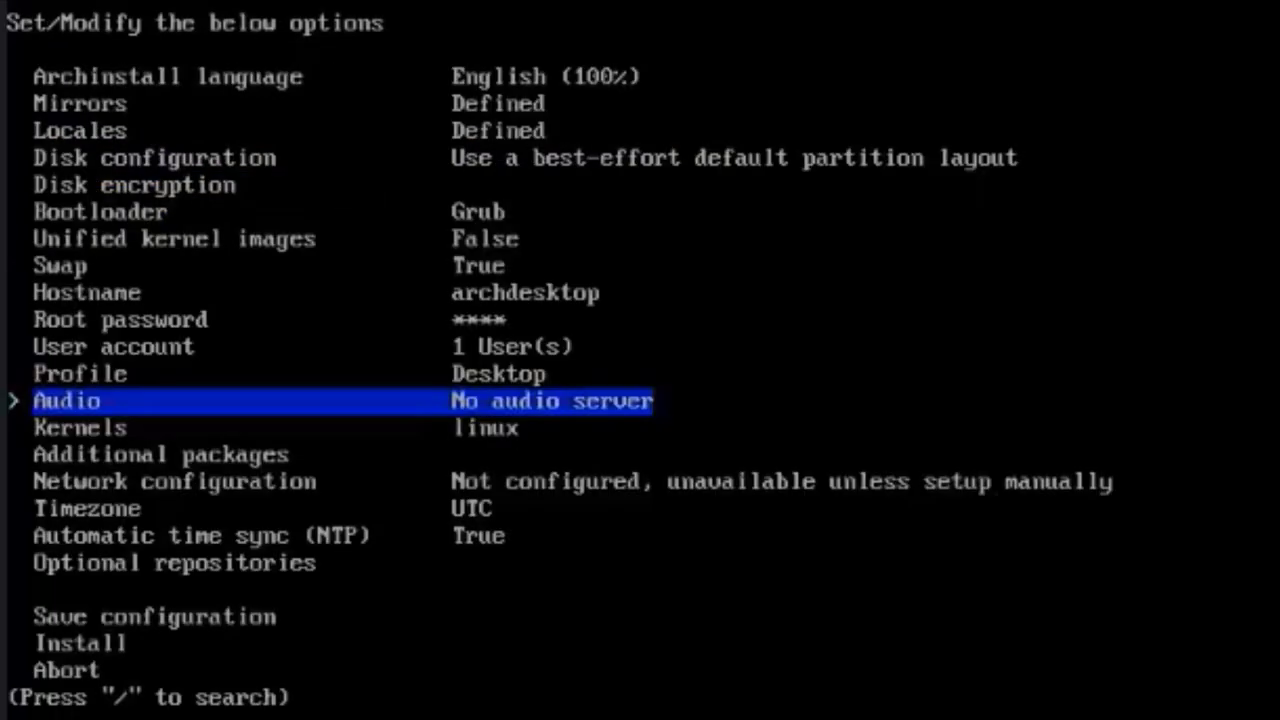
Step: Set the audio server for the installation to Pipewire
key("Return")
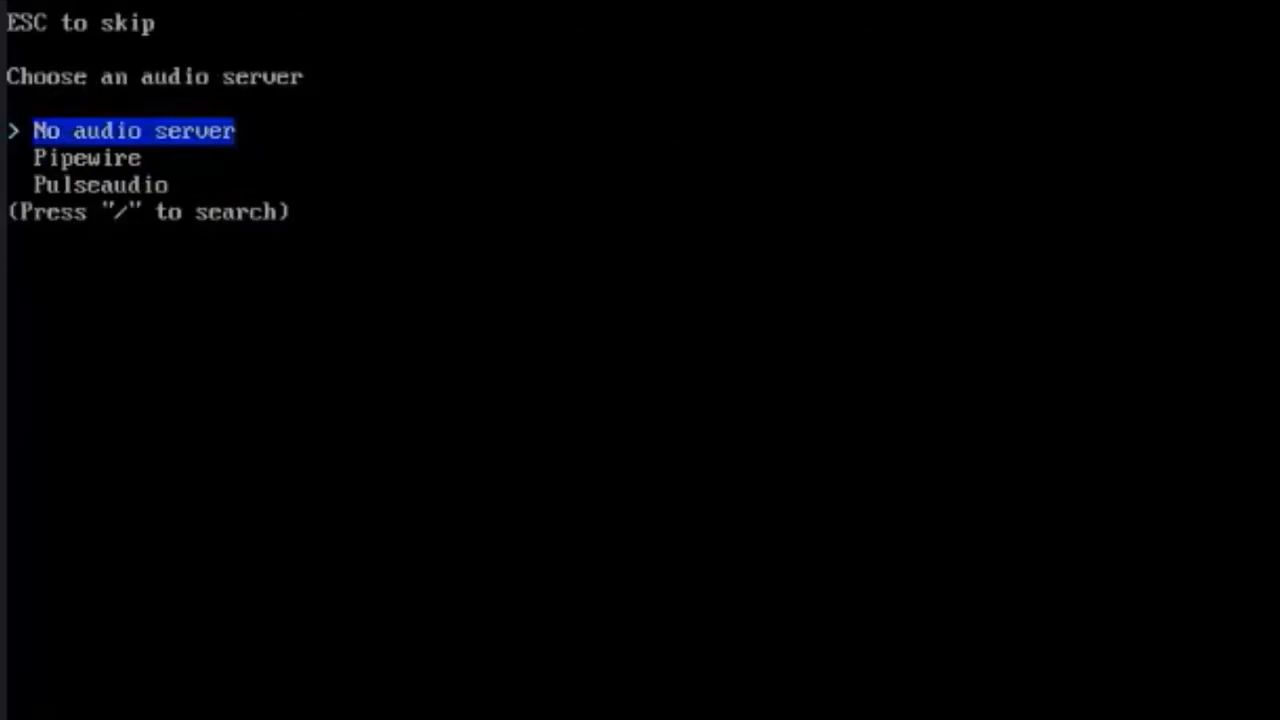
key("Down")
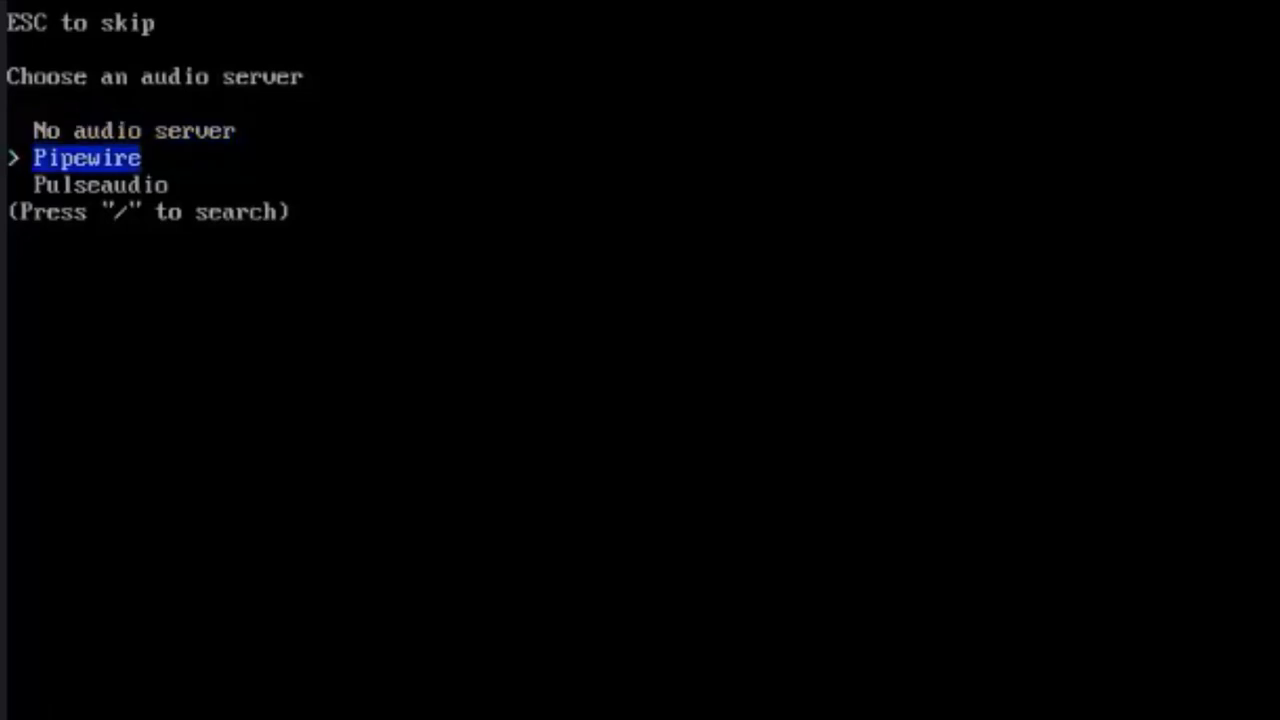
key("Return")
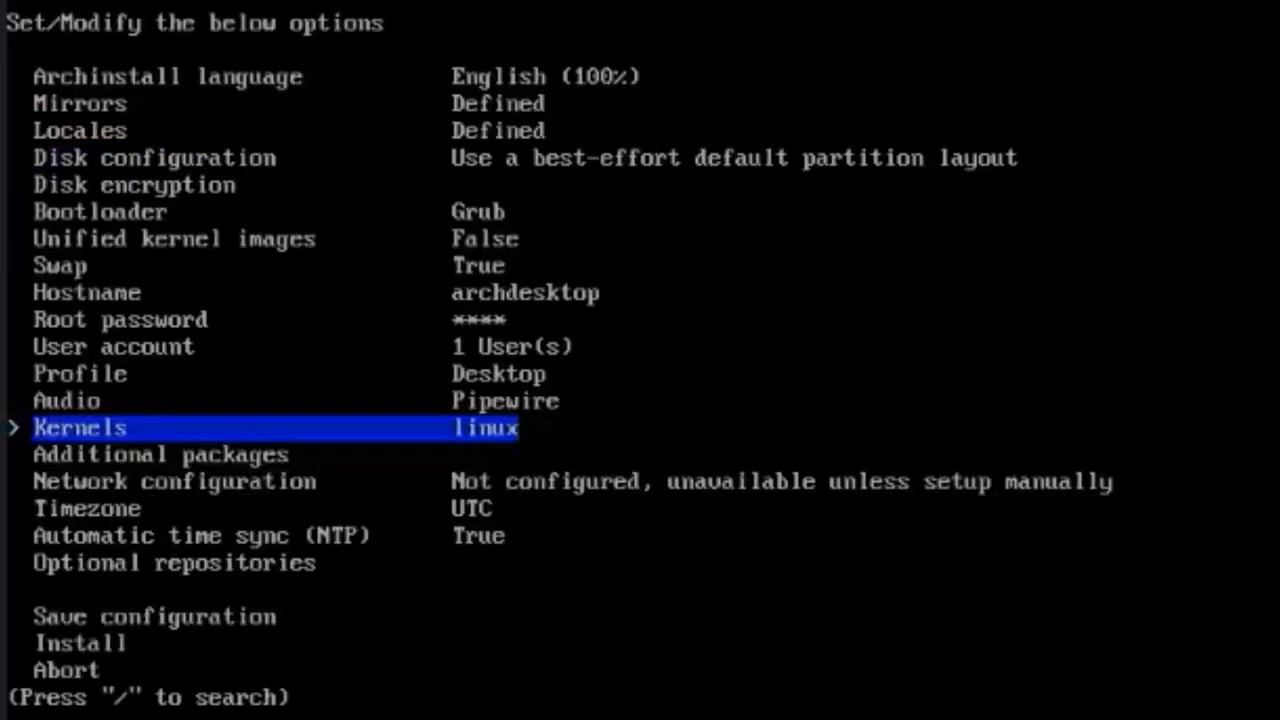
Step: Look through the available kernels and confirm the default linux kernel as the only selection
key("Return")
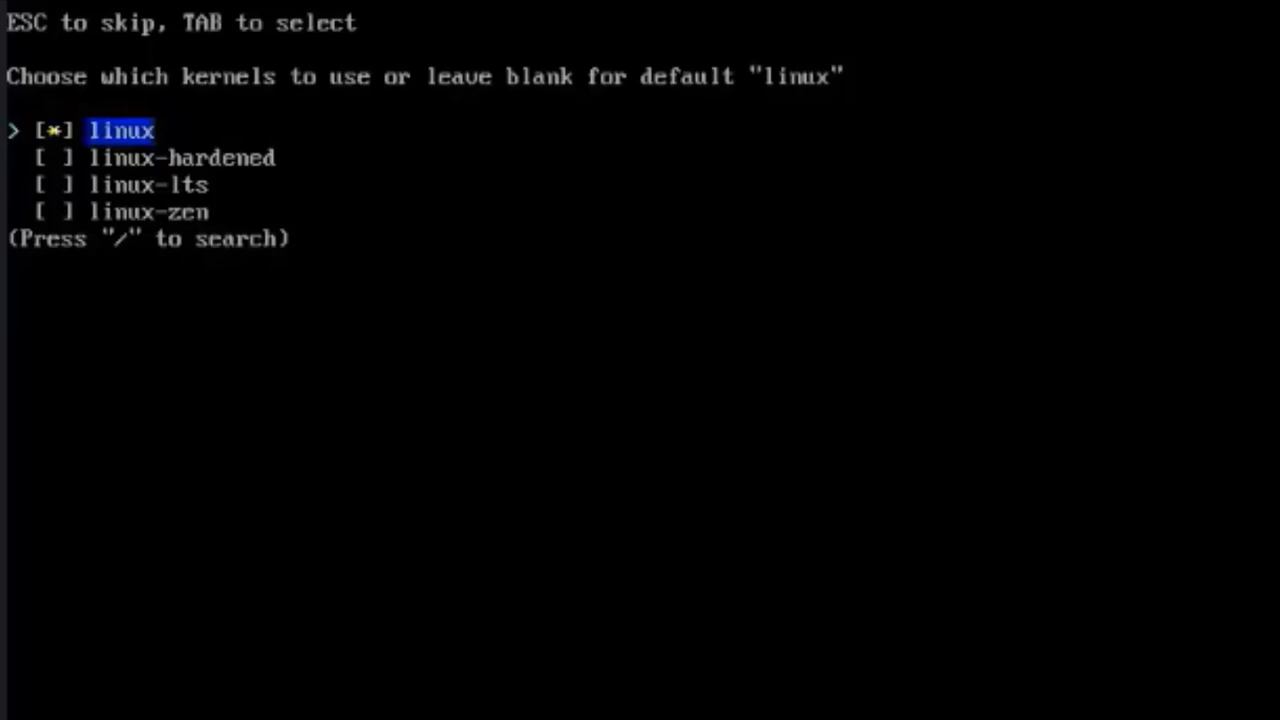
key("Down")
key("Up")
key("Down")
key("Down")
key("Up")
key("Up")
key("Return")
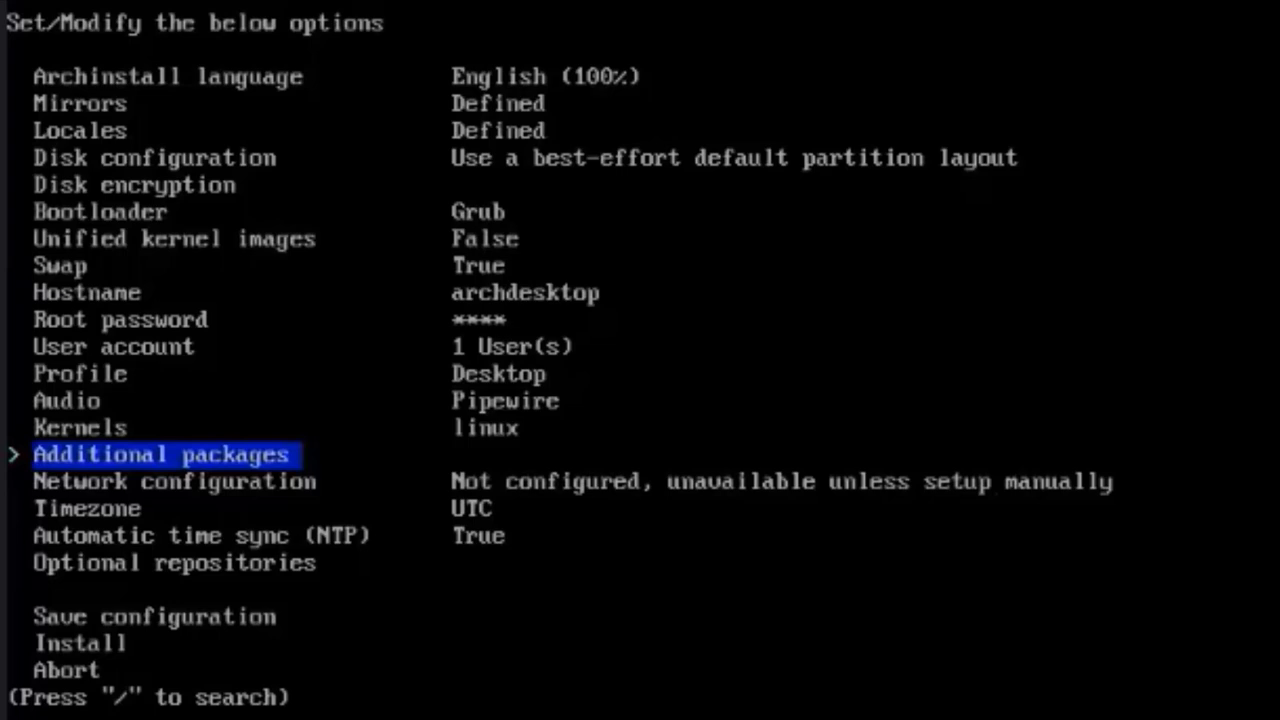
Step: Add firefox and vim as additional packages to install
key("Return")
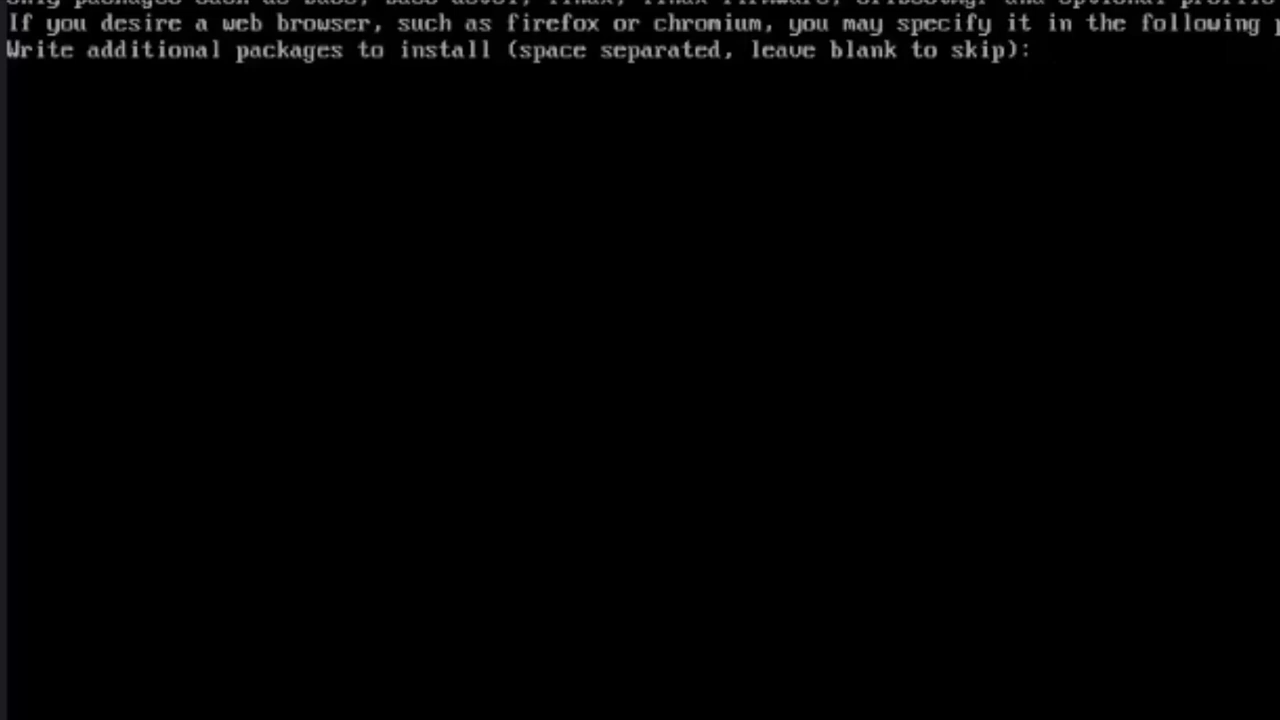
type("firefox vim")
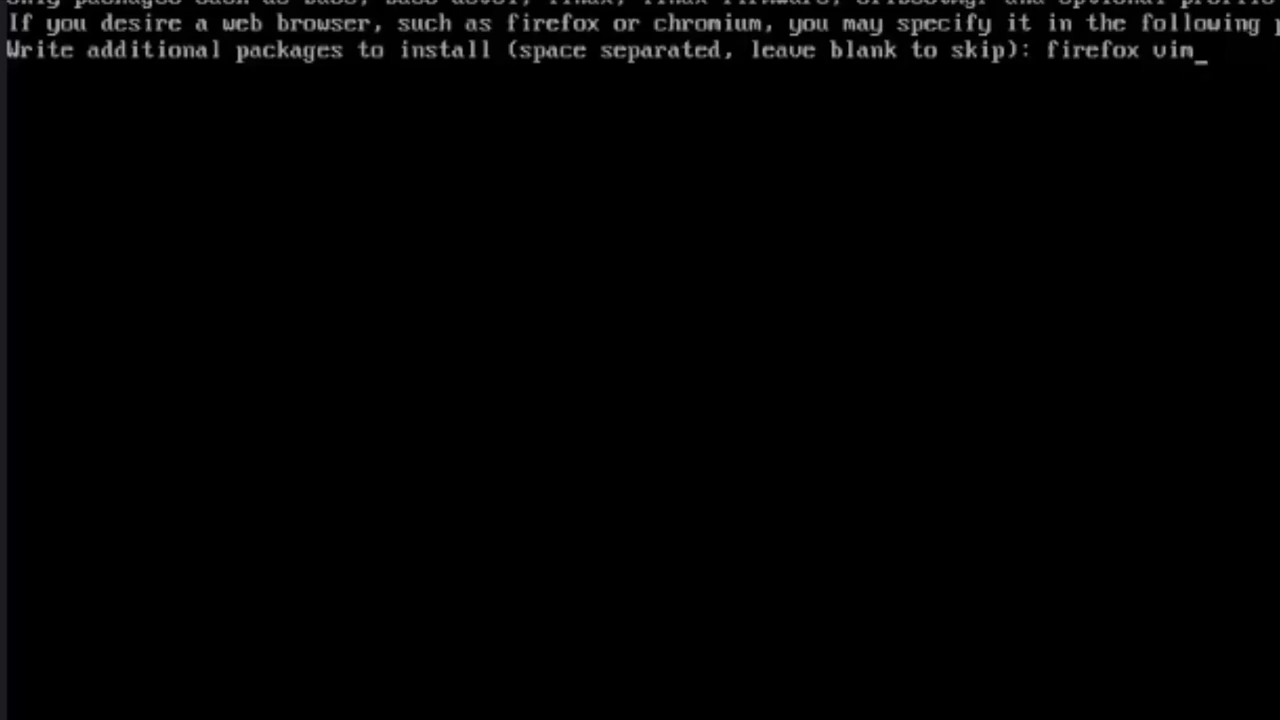
key("Return")
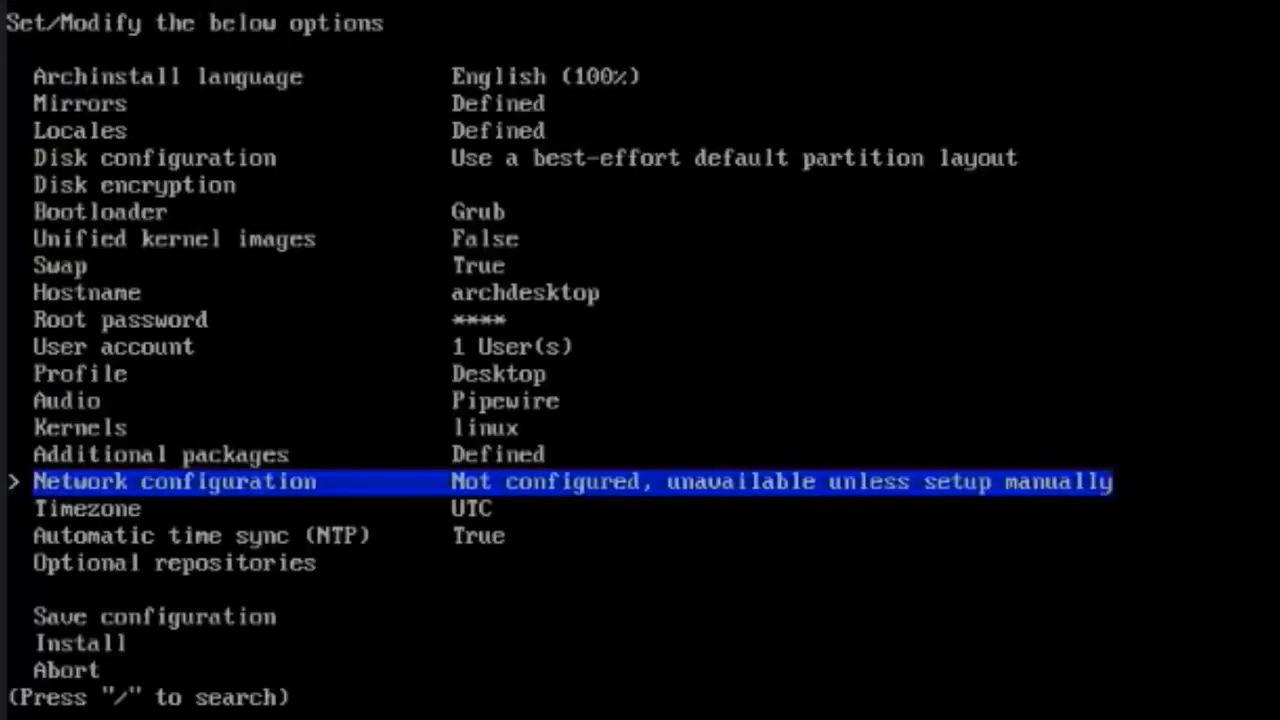
Step: Set the network configuration to use NetworkManager
key("Return")
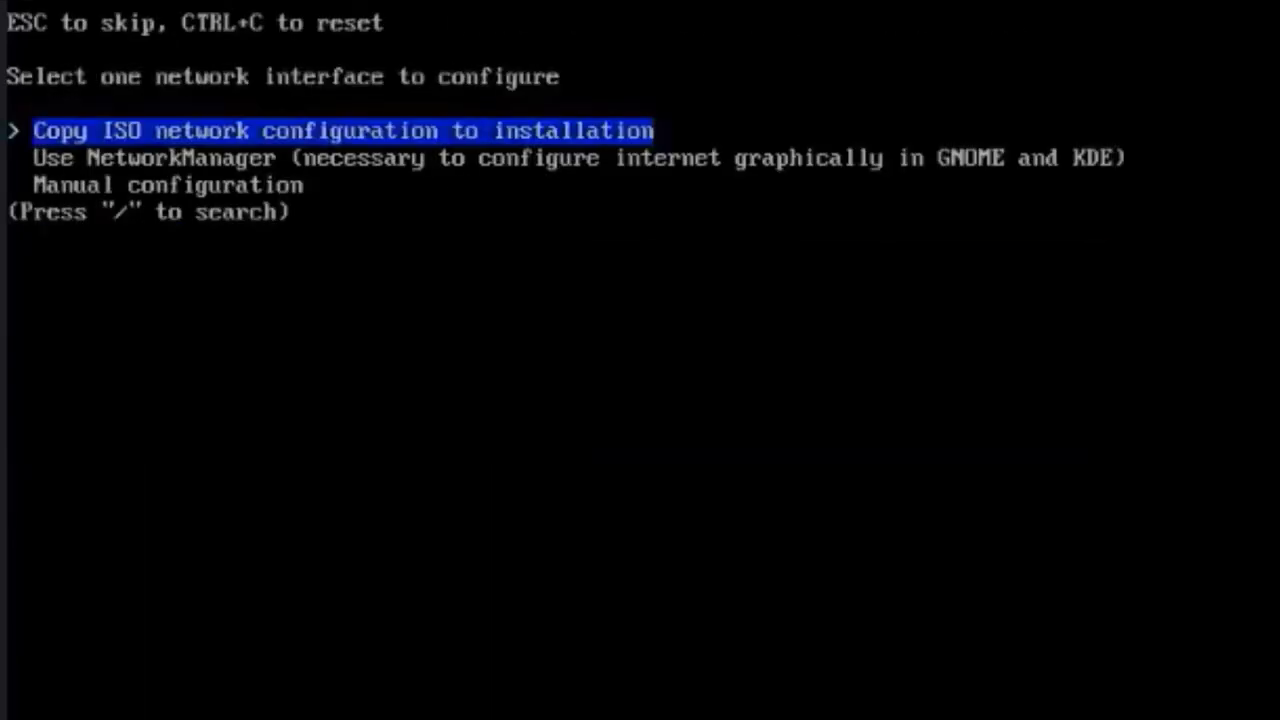
key("Down")
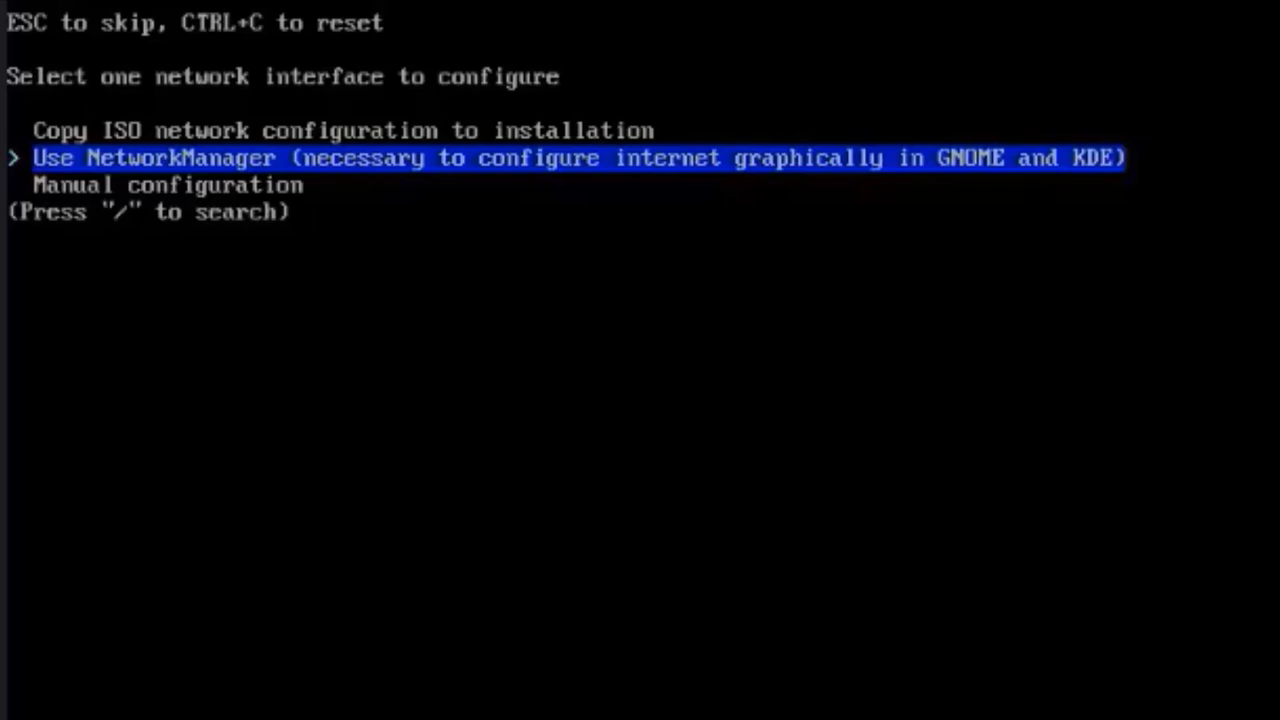
key("Return")
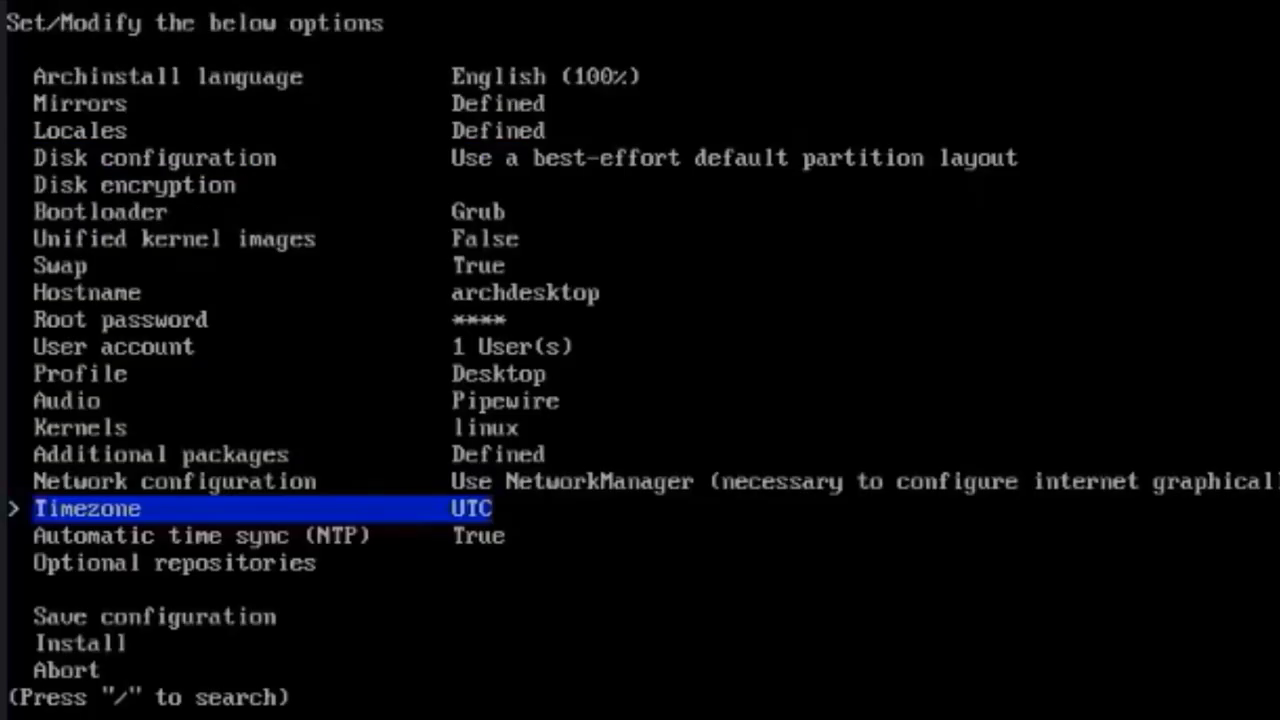
Step: Set the timezone of the installation to America/New_York
key("Return")
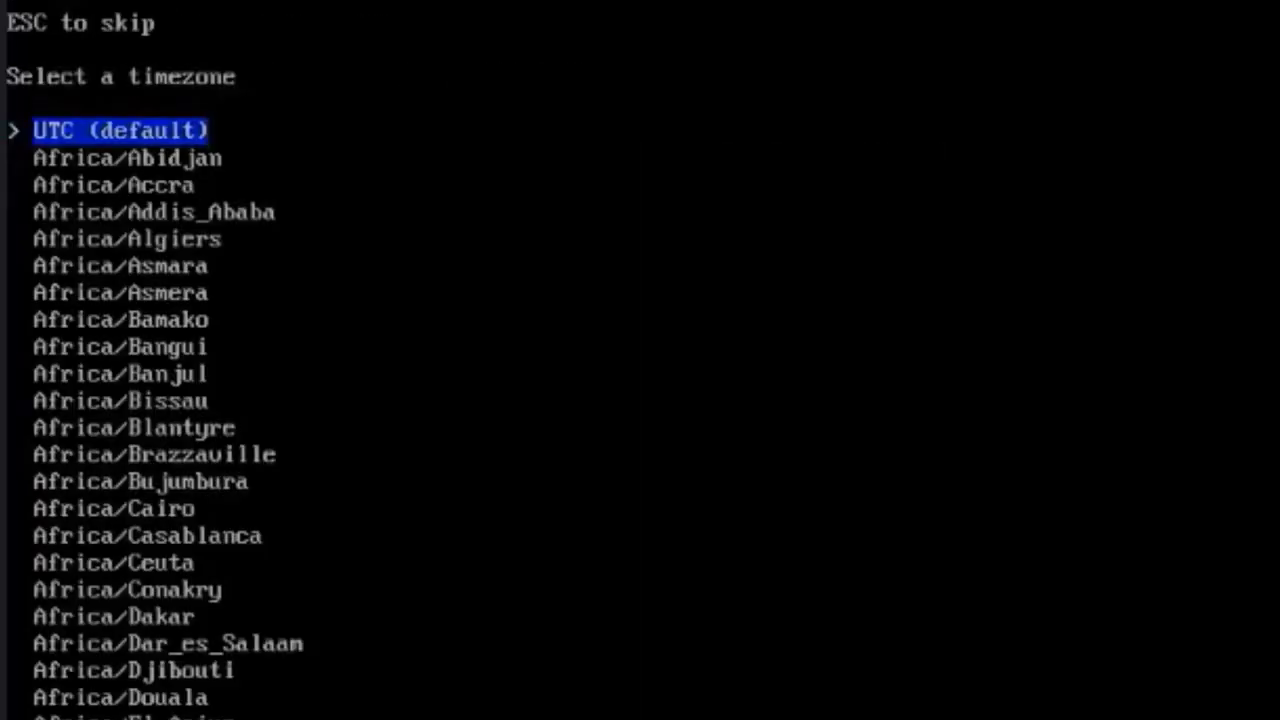
key("Down")
key("Down")
key("Down")
key("Down")
key("Down")
key("Down")
key("Down")
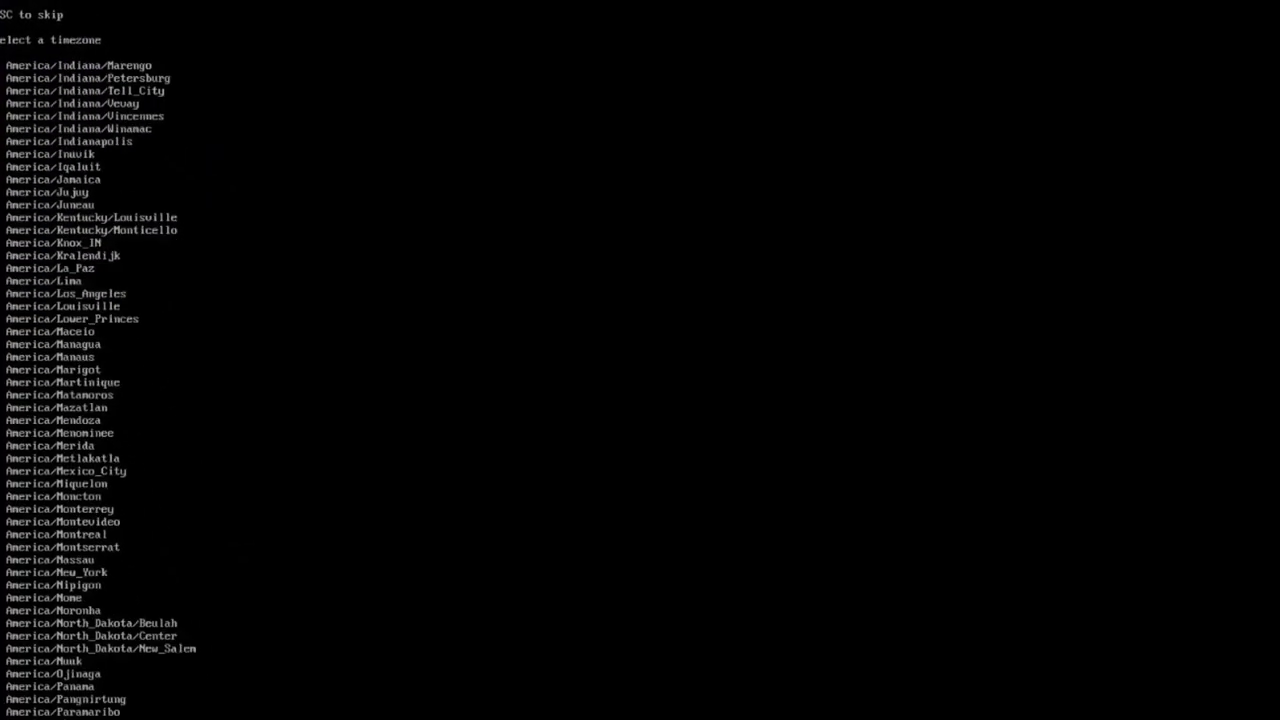
key("Return")
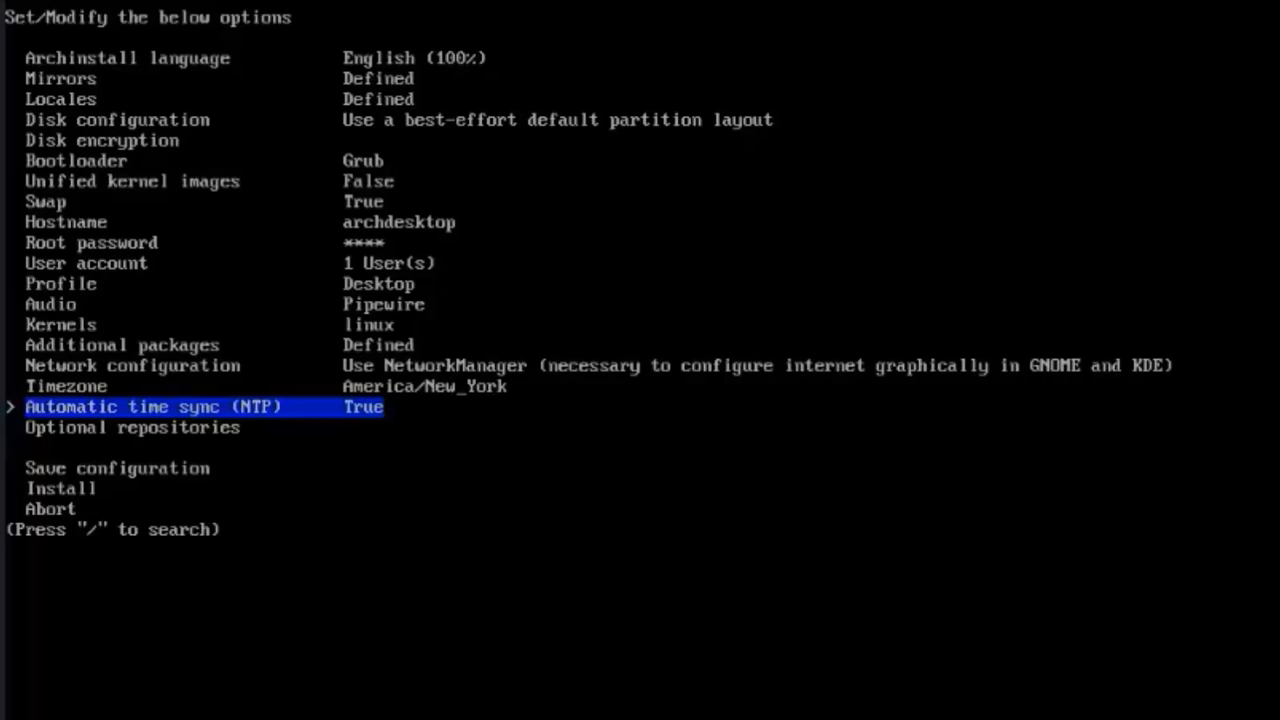
Step: Accept automatic time synchronization (NTP) and enable the multilib optional repository
key("Return")
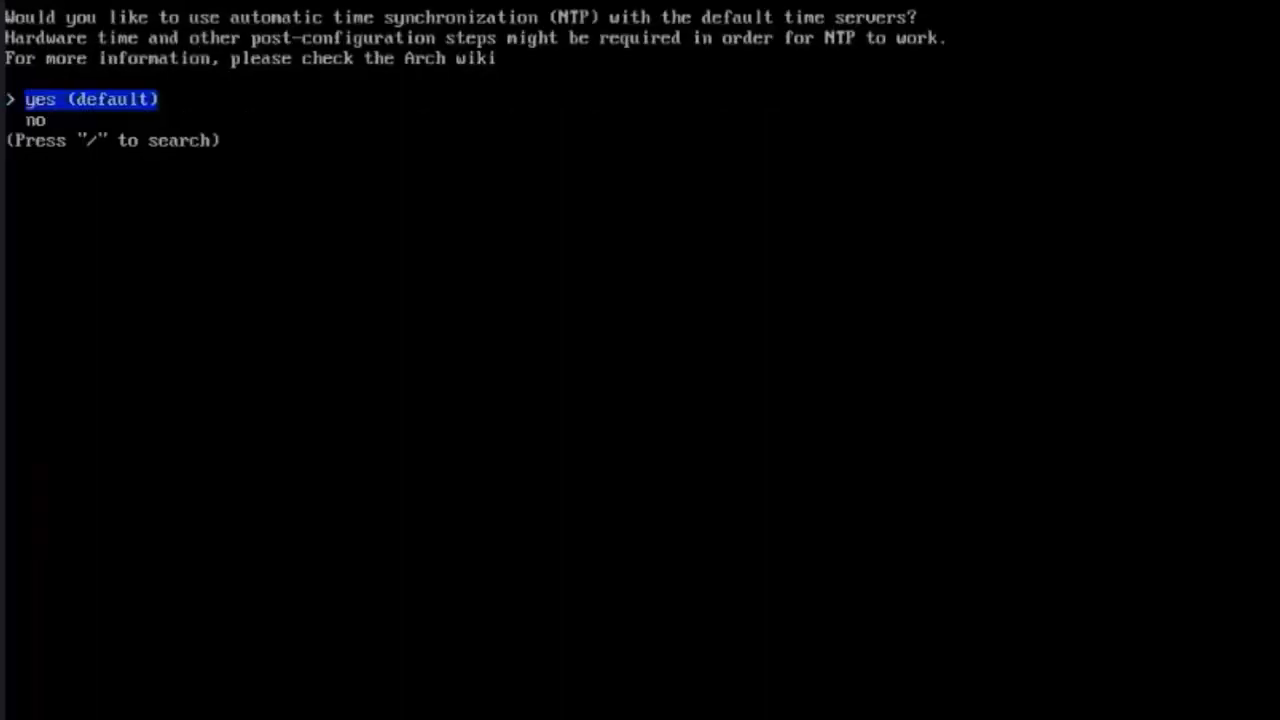
key("Return")
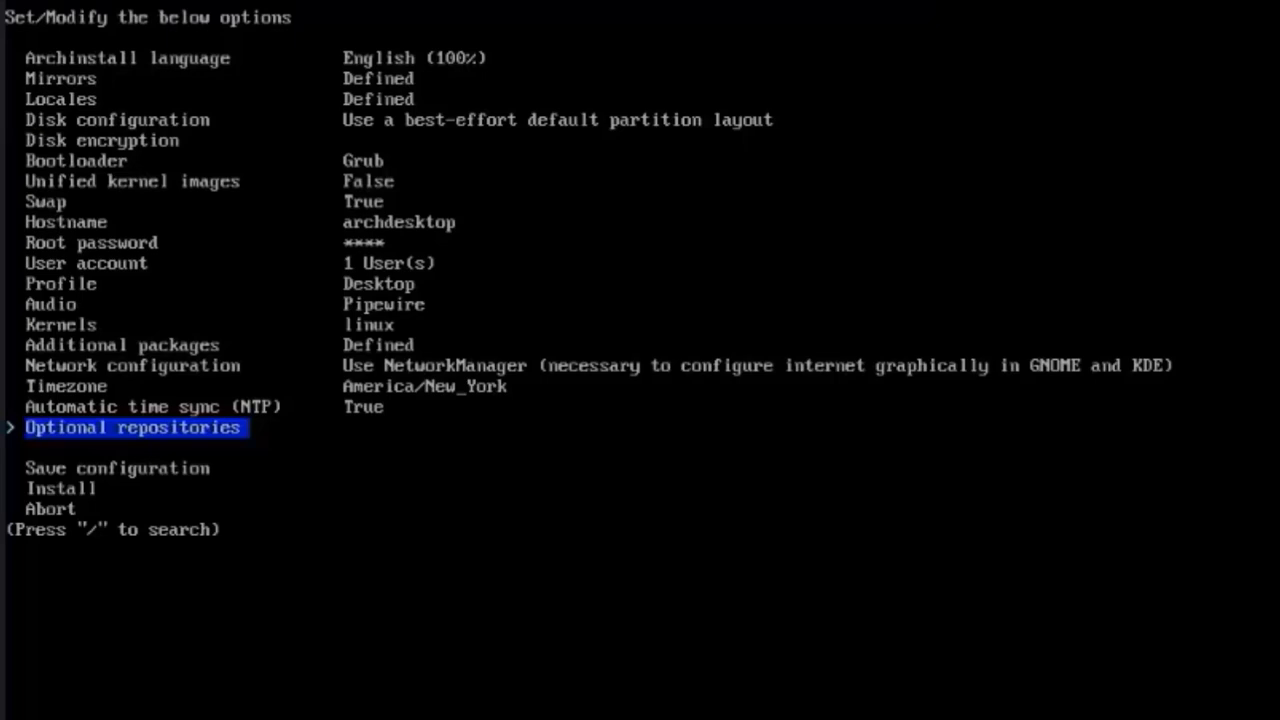
key("Return")
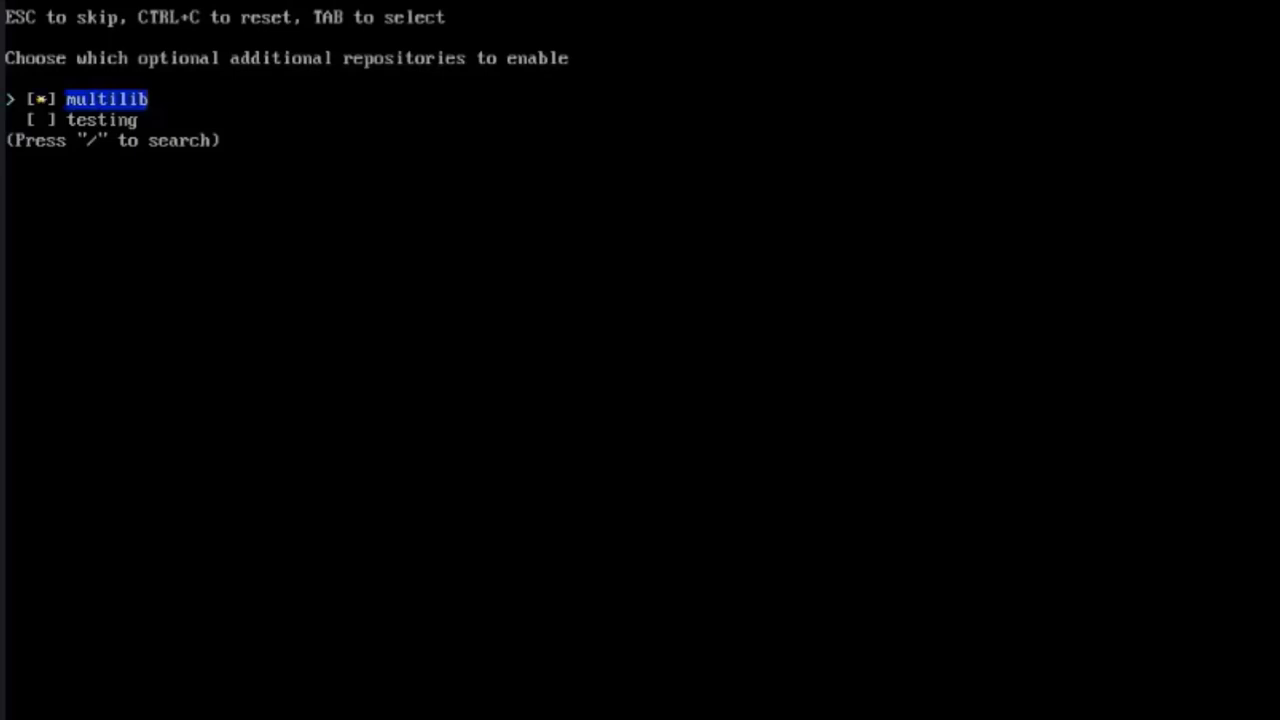
key("Return")
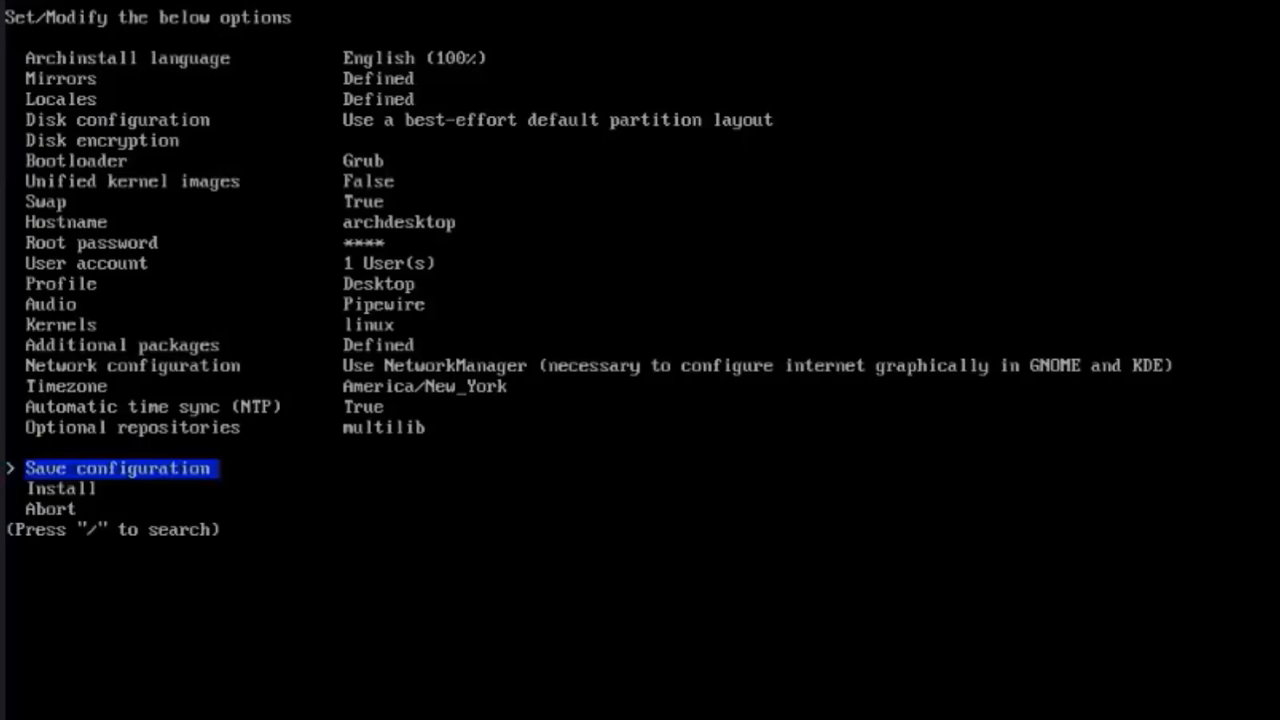
Step: Start the installation with the chosen settings and confirm the configuration summary
key("Down")
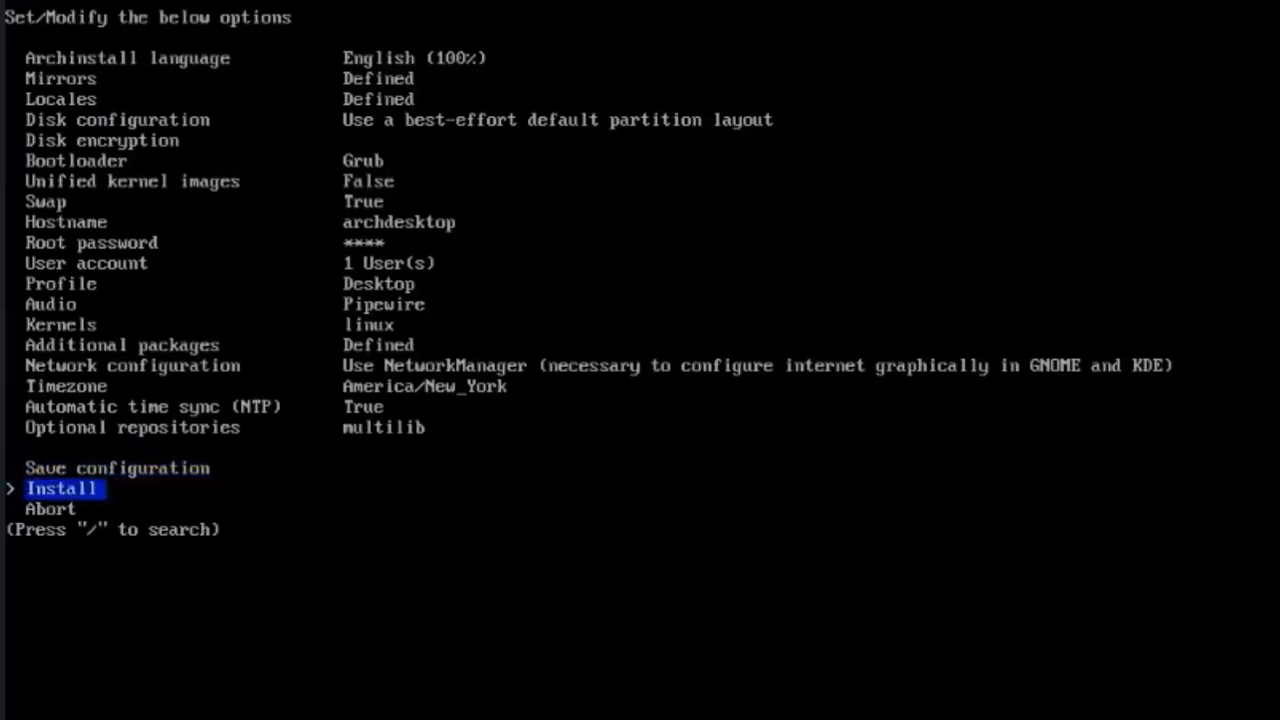
key("Return")
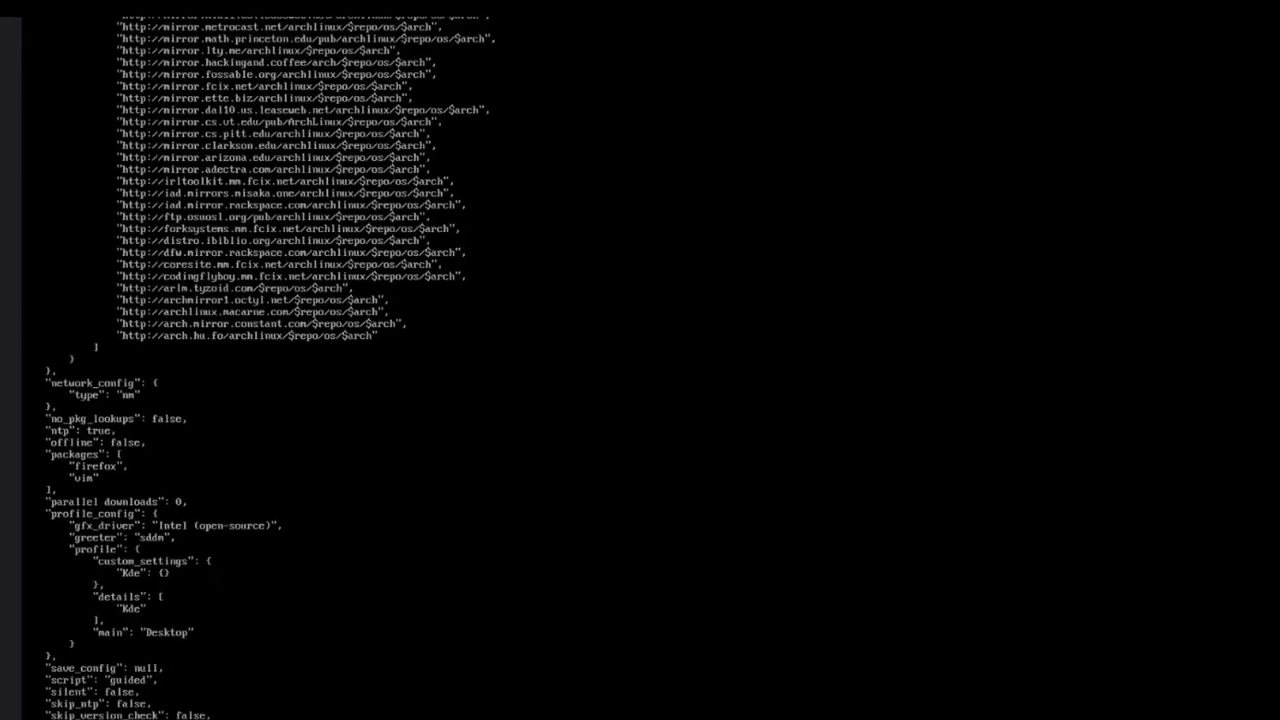
key("Return")
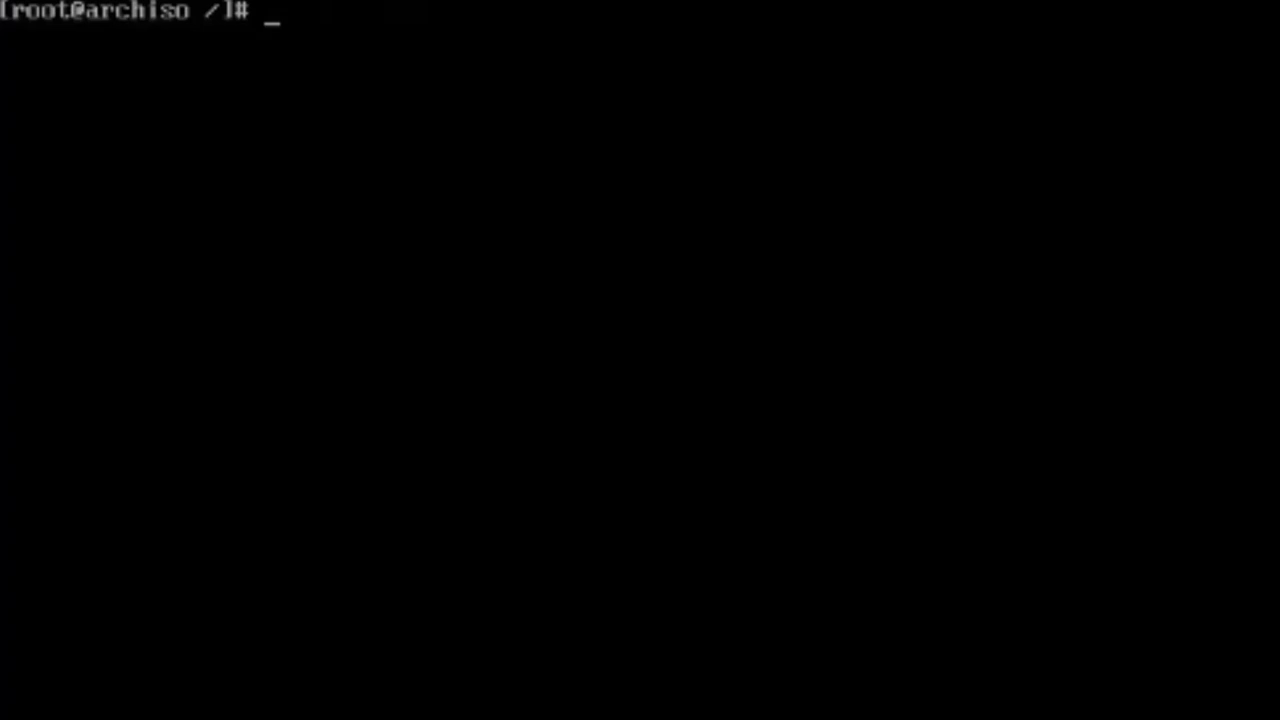
Step: Leave the chroot shell of the new installation with the exit command
type("exit")
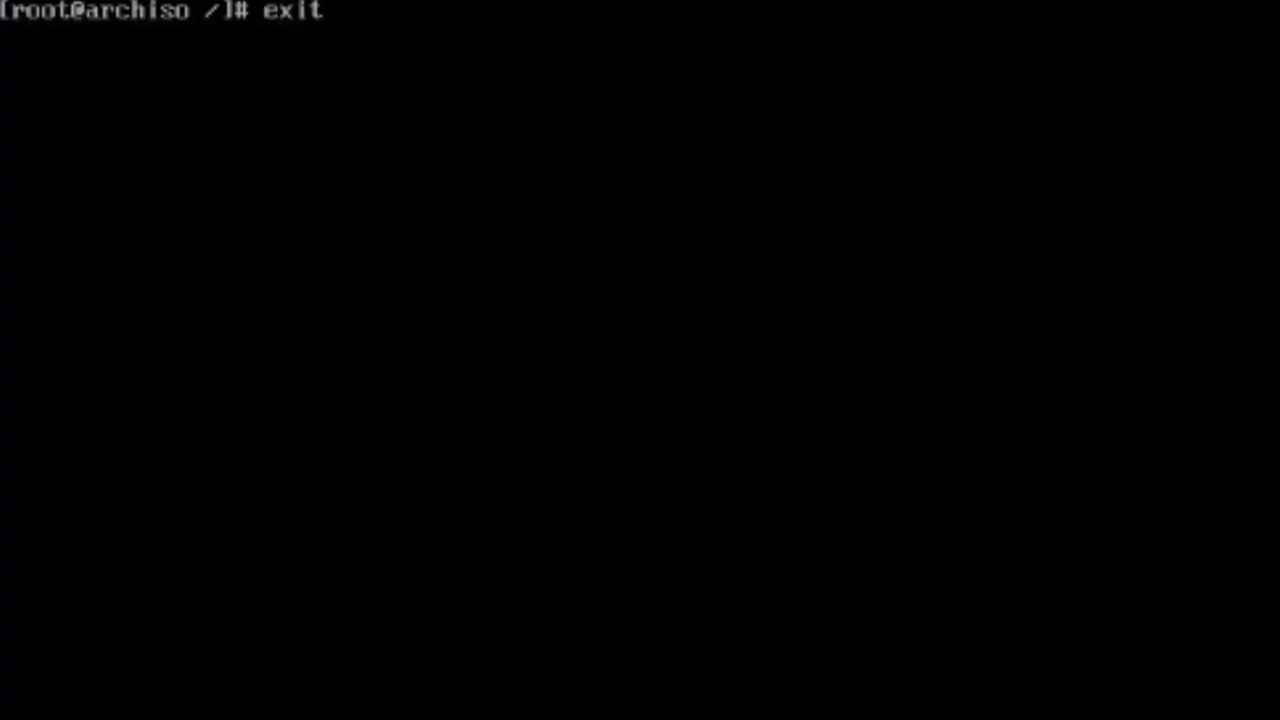
key("Return")
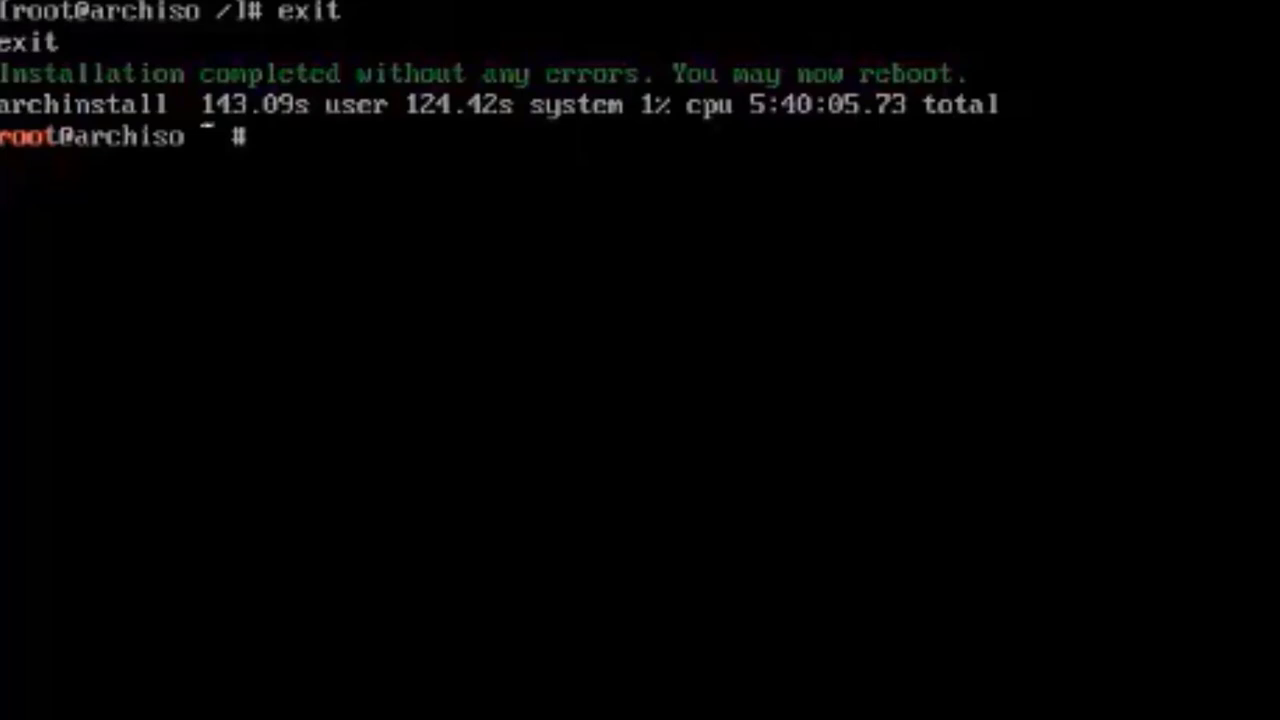
Step: Reboot into the new installation and log in to the Plasma (Wayland) session with the account password
type("reboot")
key("Return")
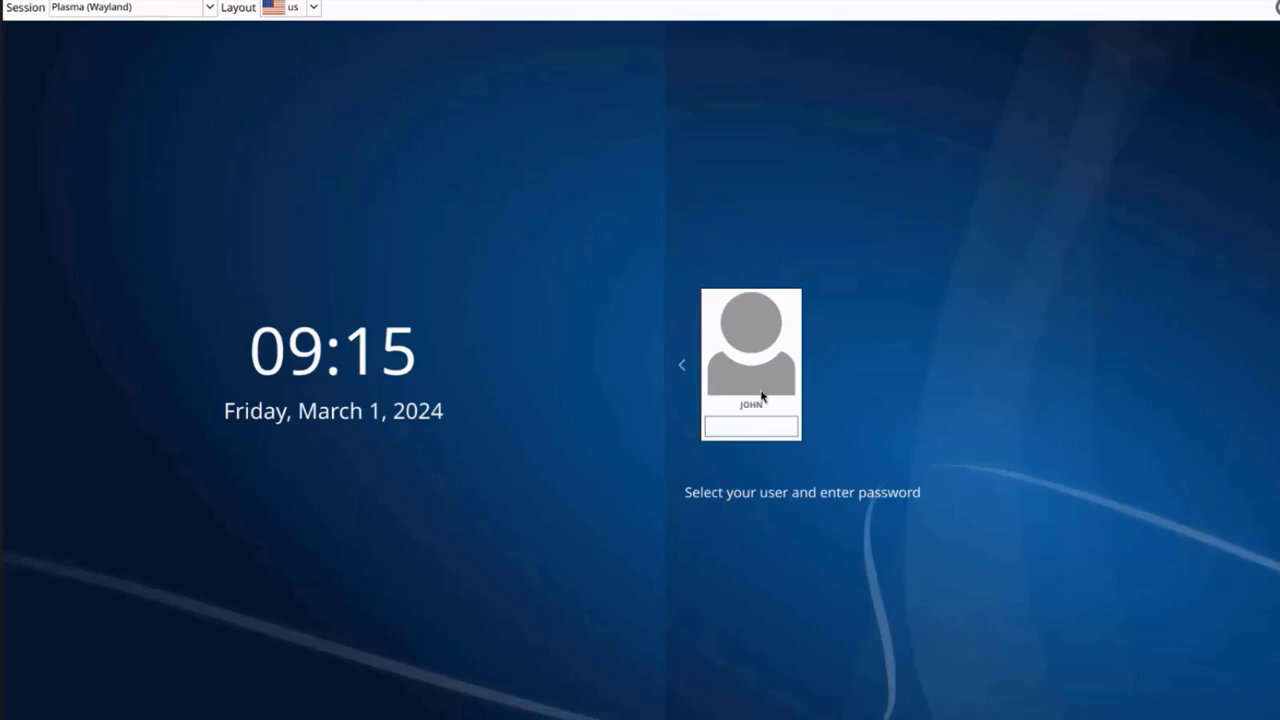
left_click(750, 430)
type("••")
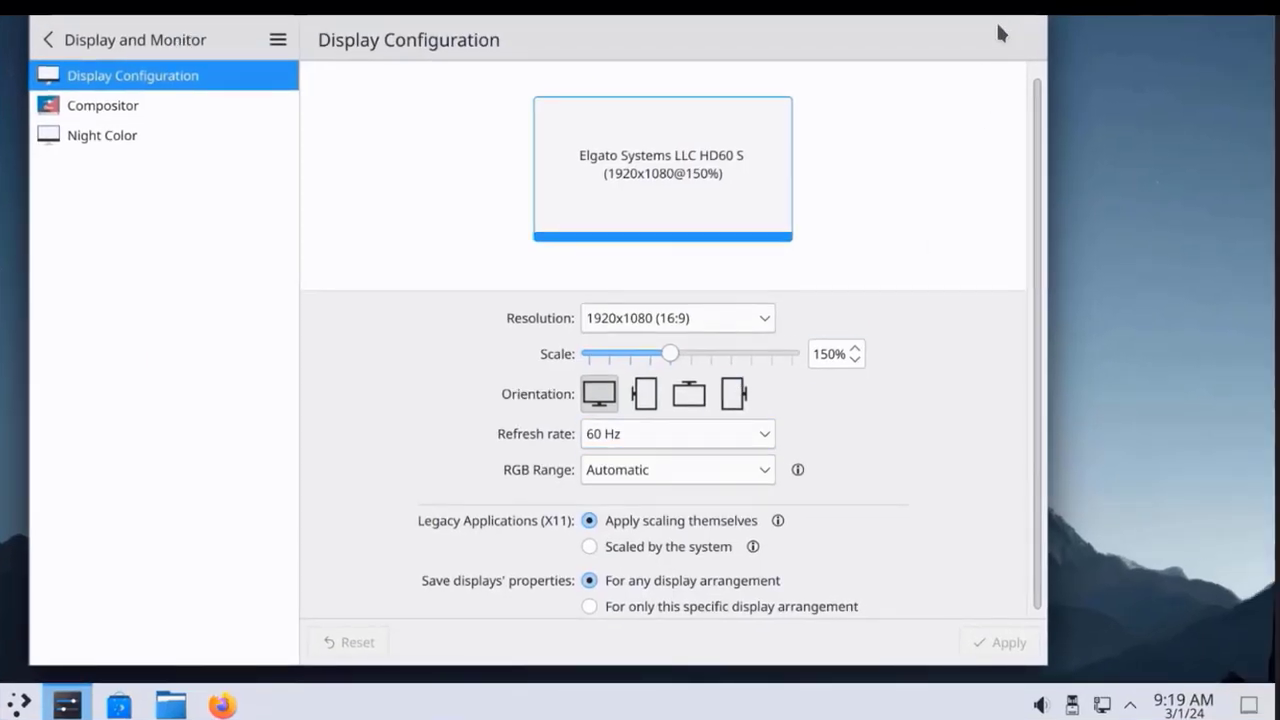
Step: Close the display configuration window, then launch Firefox from the Internet applications to check it and close it again
left_click(1056, 24)
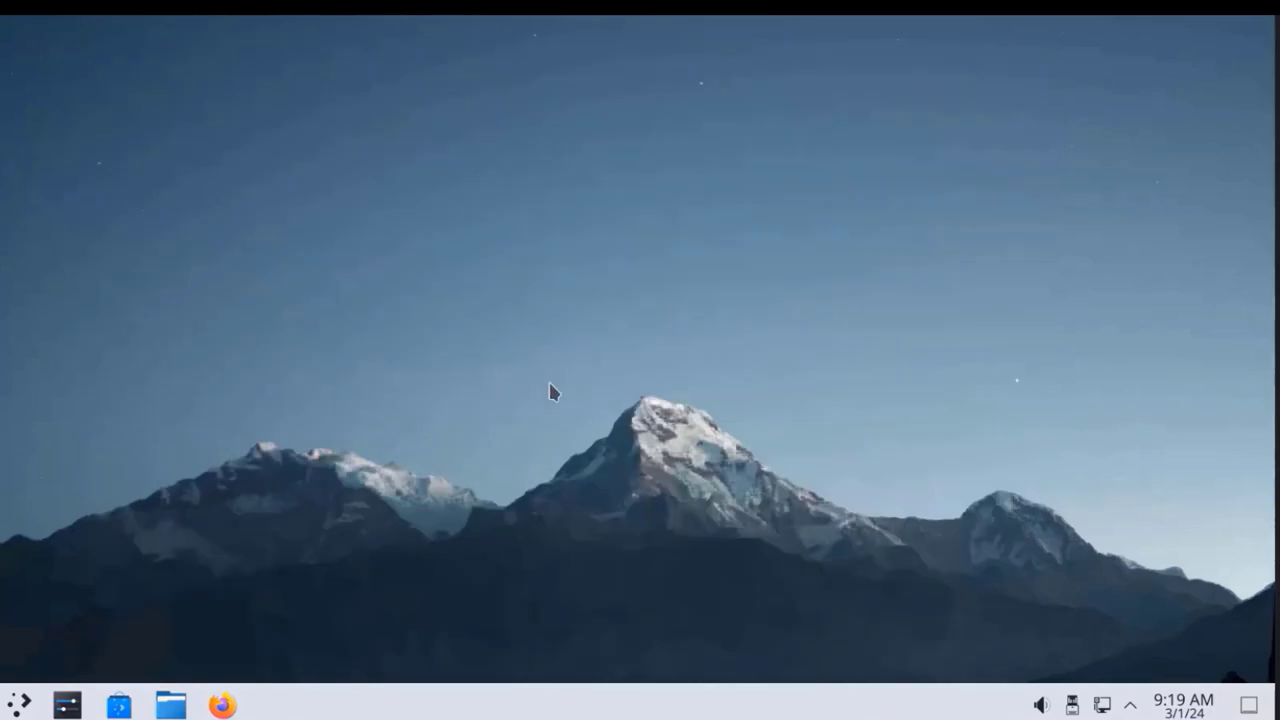
left_click(18, 704)
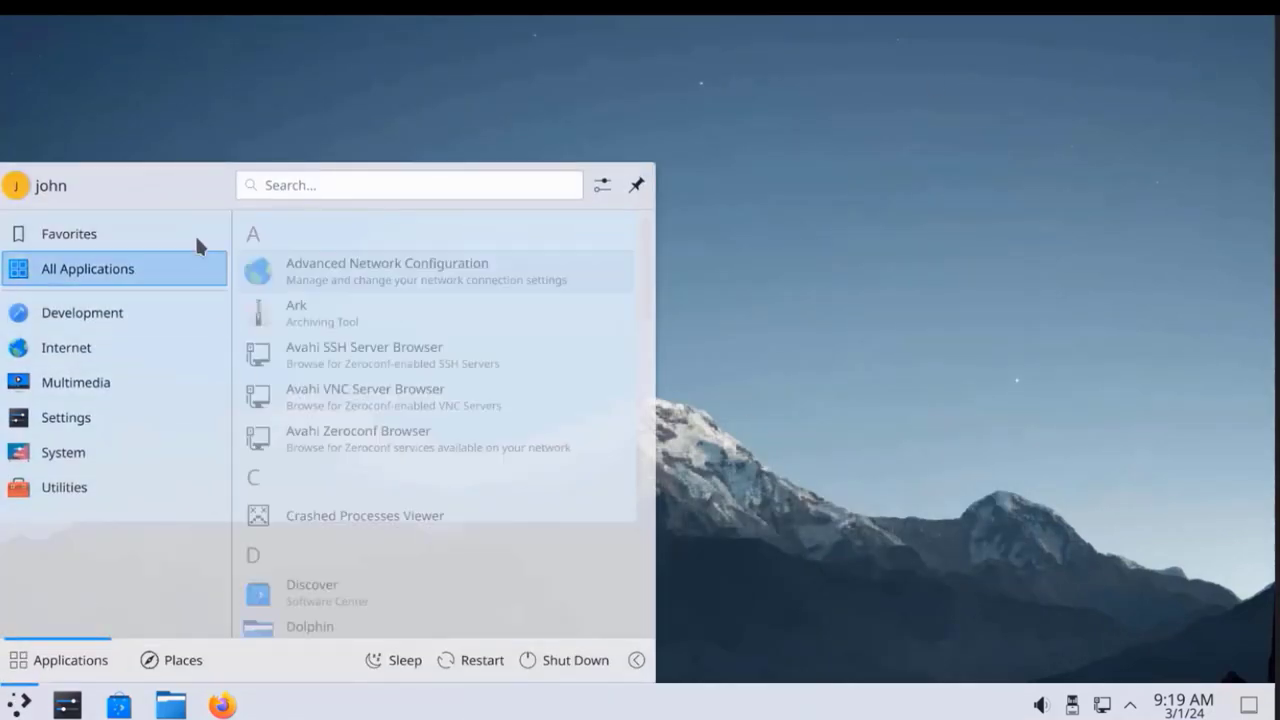
mouse_move(78, 490)
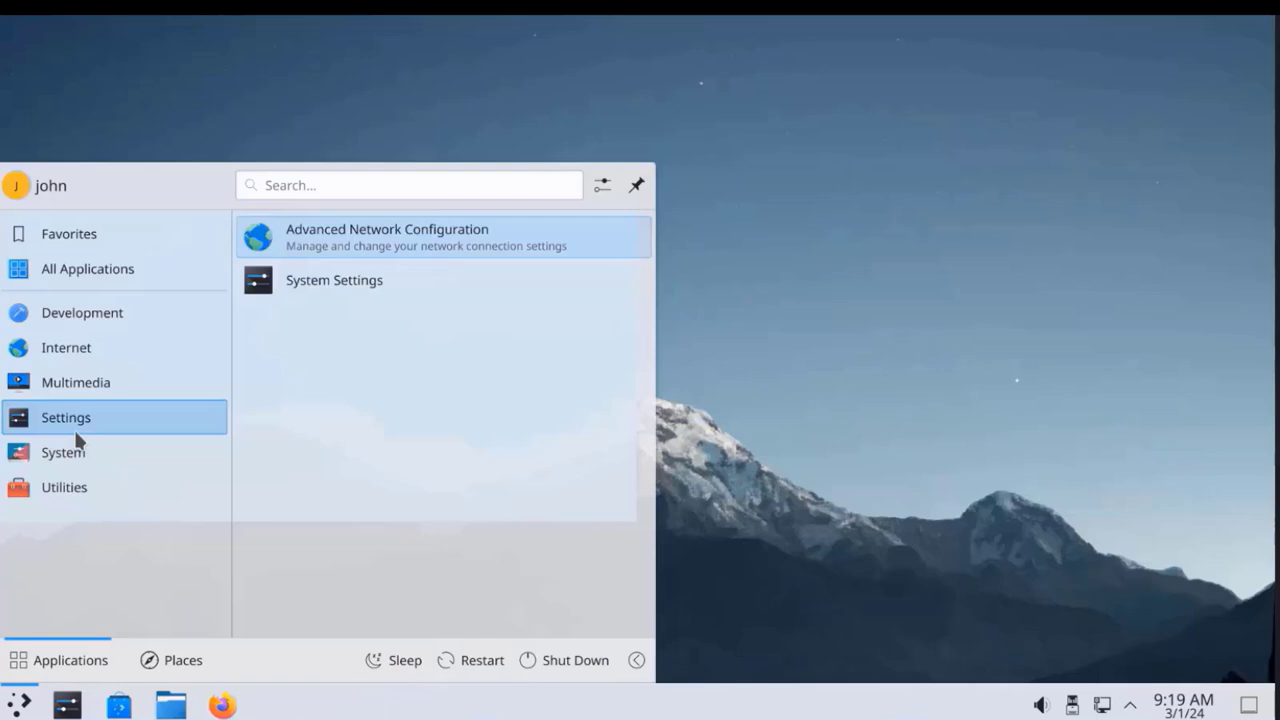
mouse_move(86, 352)
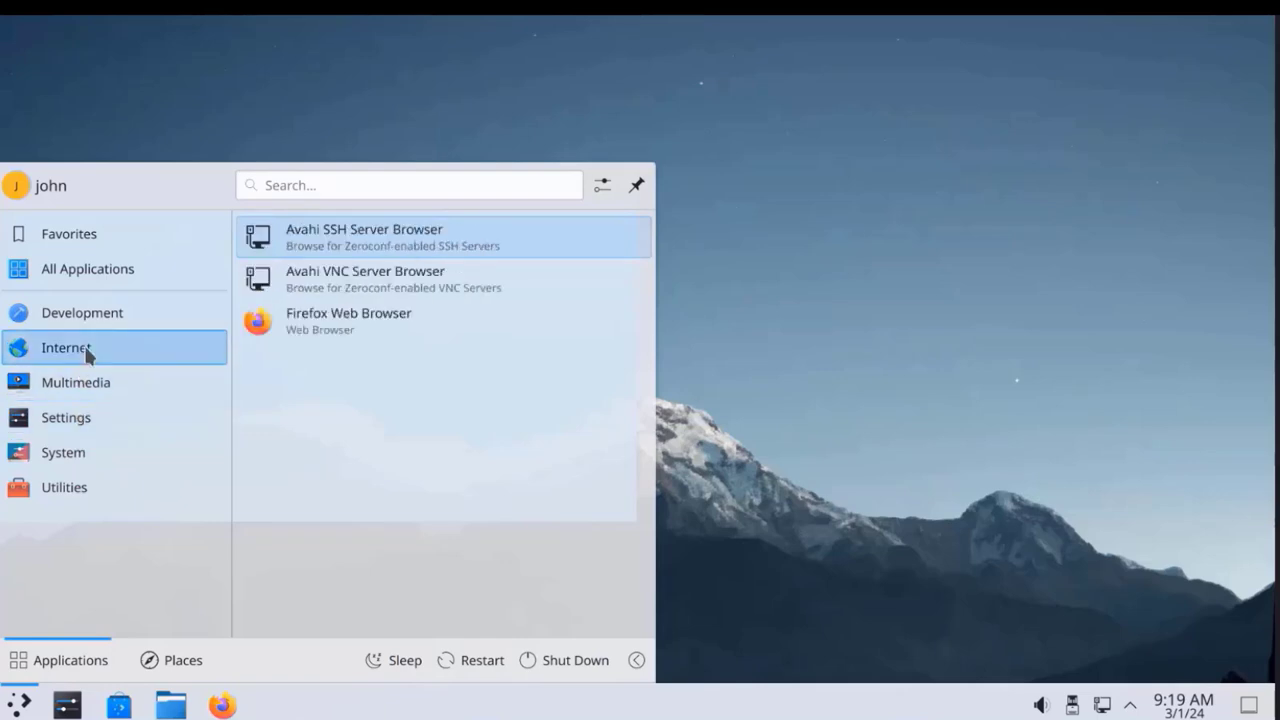
left_click(306, 322)
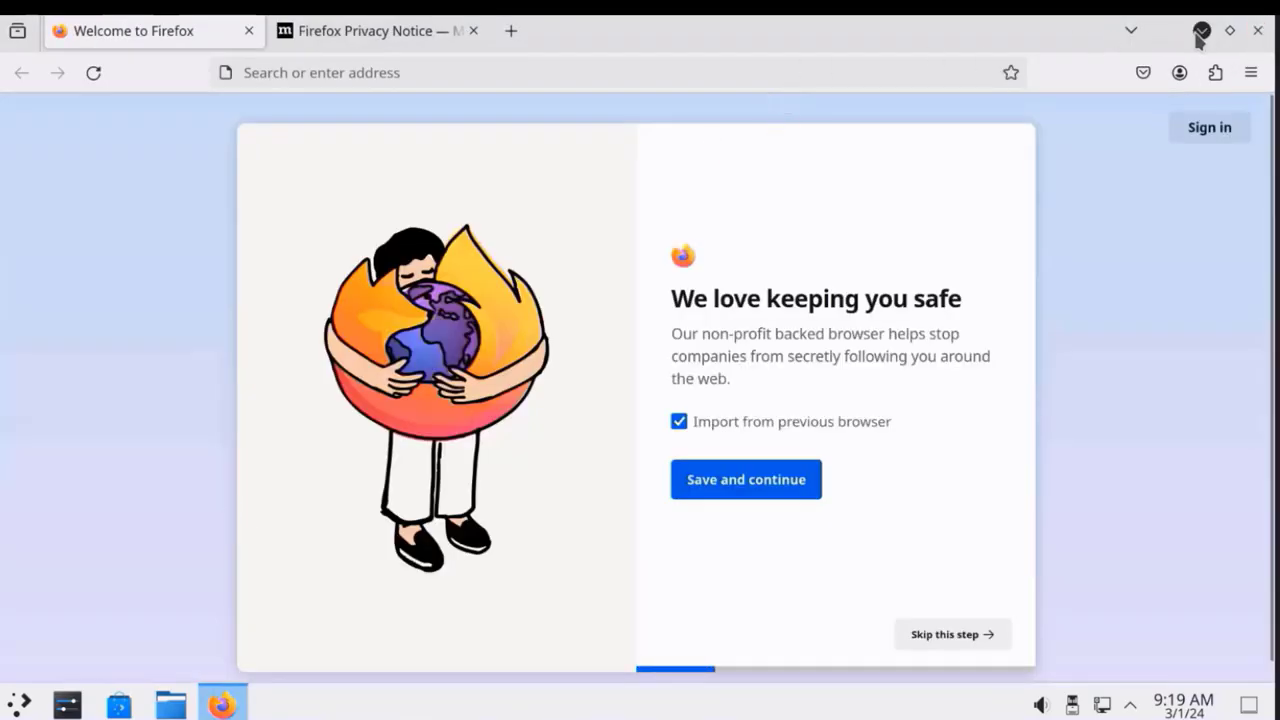
left_click(1256, 36)
Step: Look through the Utilities and System application categories and open System Settings
left_click(20, 704)
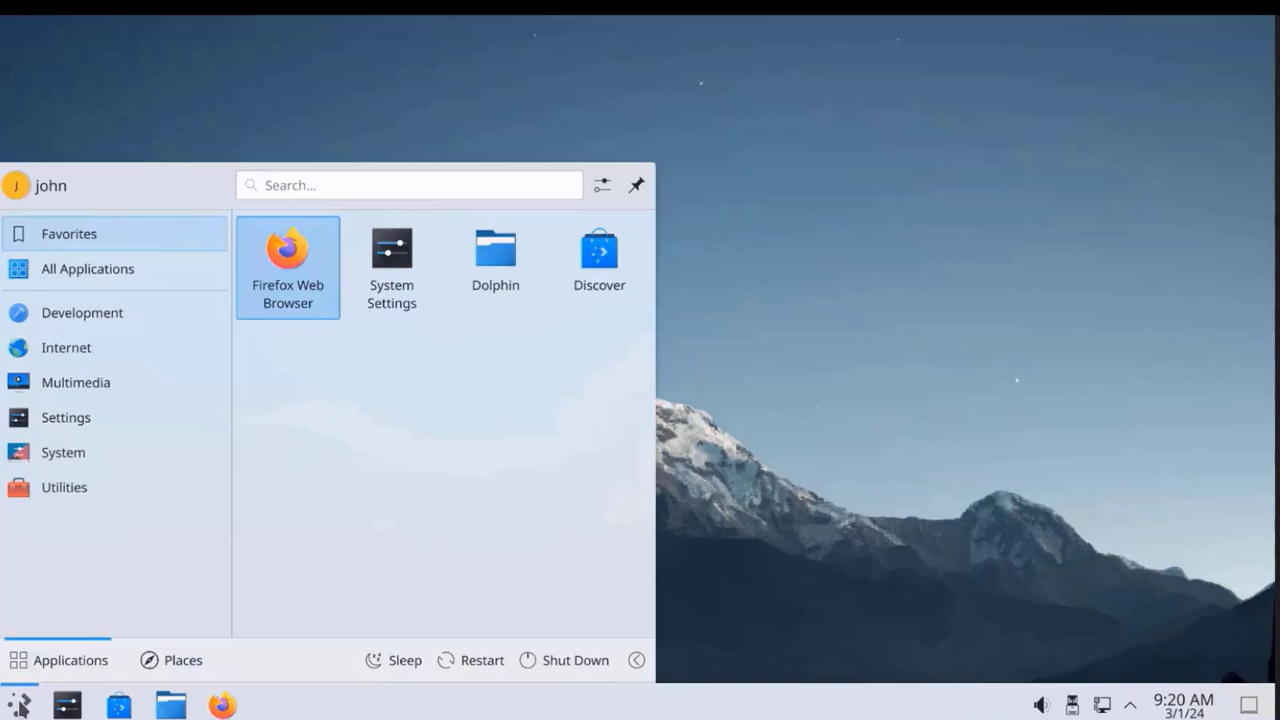
mouse_move(85, 497)
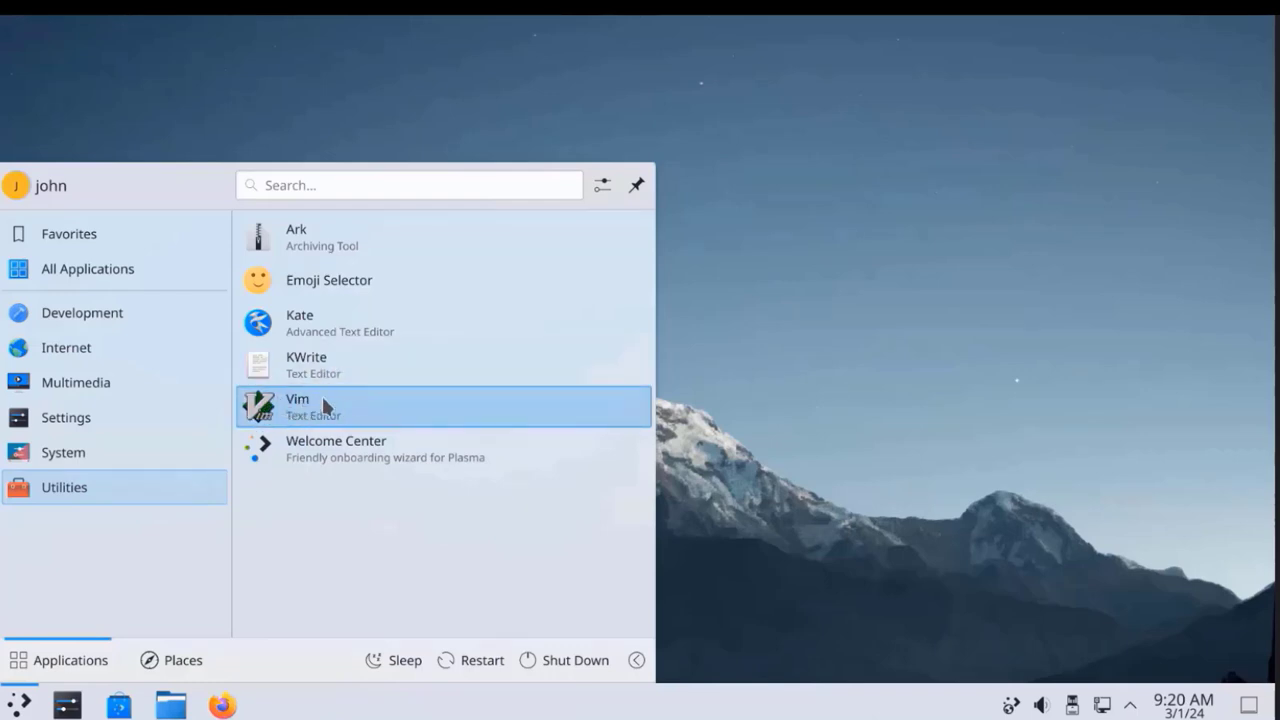
mouse_move(58, 461)
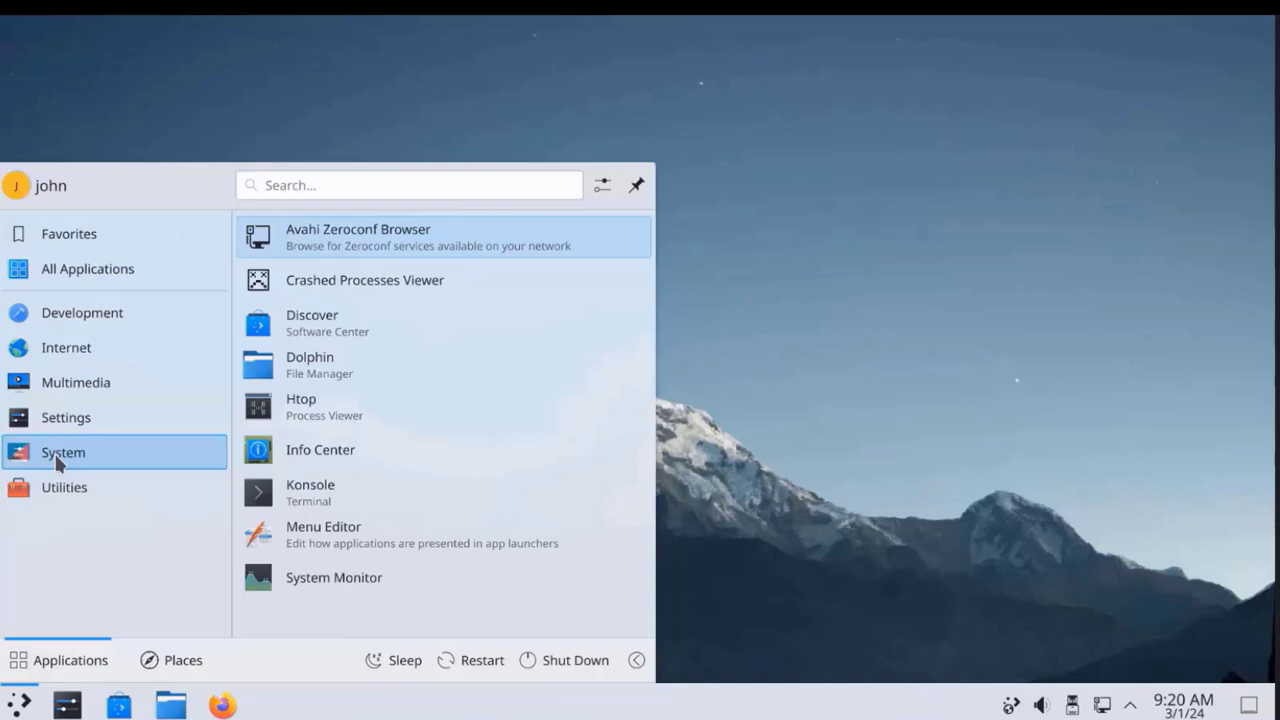
mouse_move(63, 420)
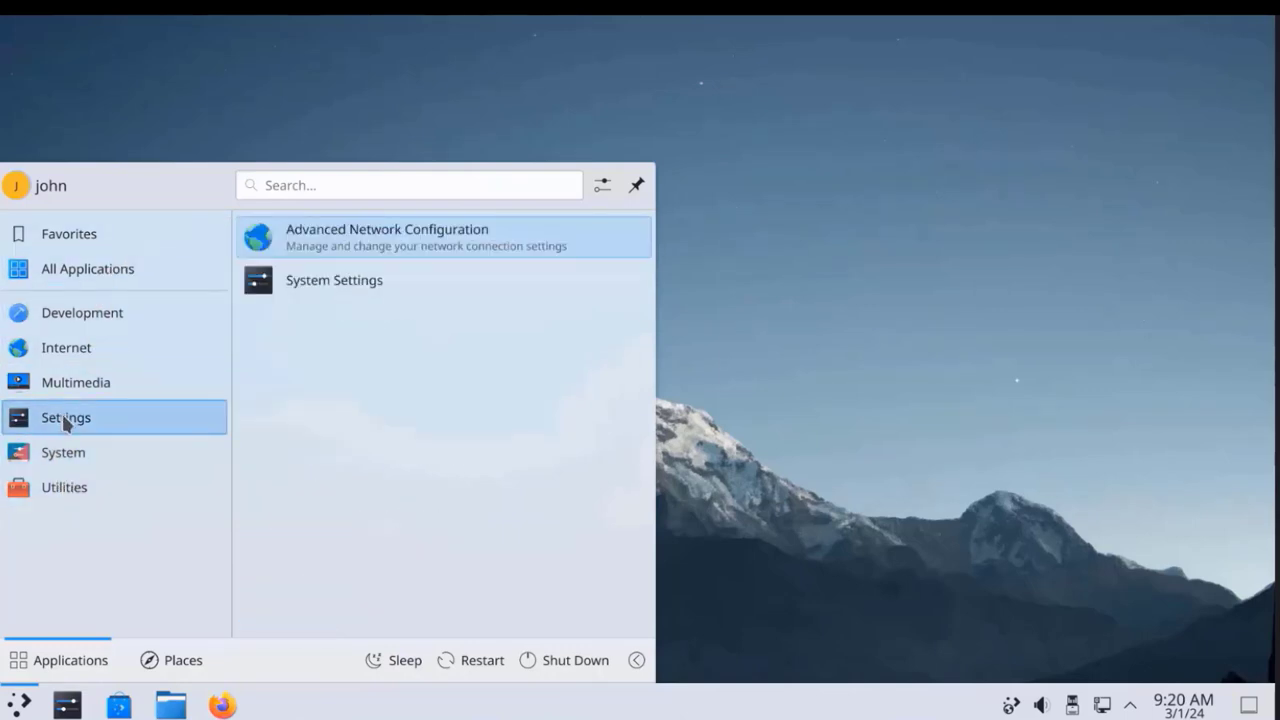
left_click(315, 284)
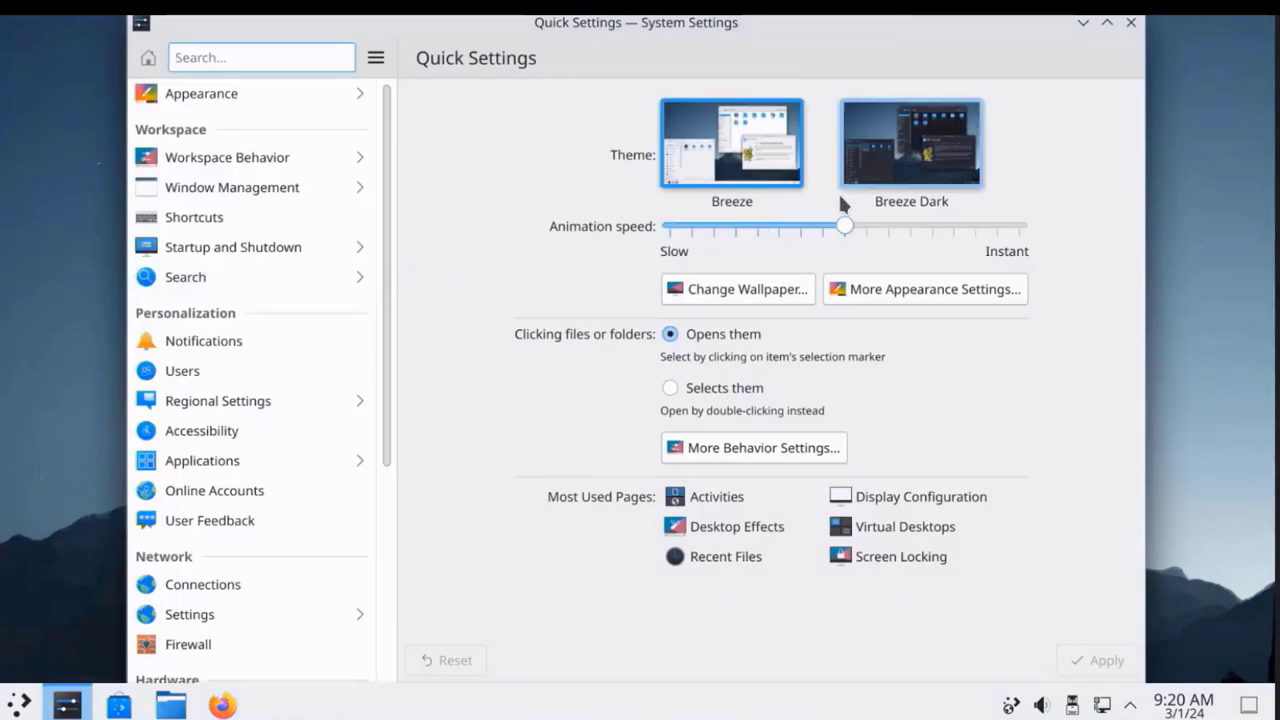
Step: Set the desktop wallpaper to Altai, apply it and close the wallpaper and system settings
scroll(297, 360, "down", 6)
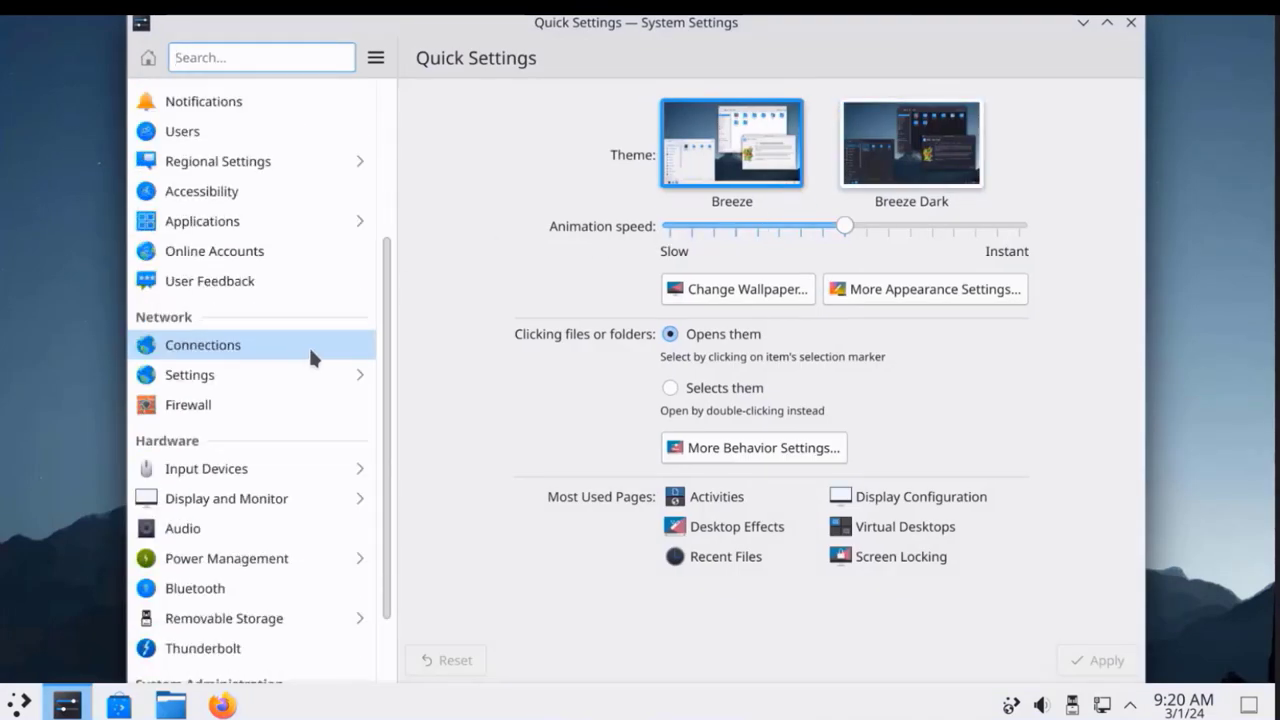
scroll(314, 357, "up", 6)
left_click(730, 288)
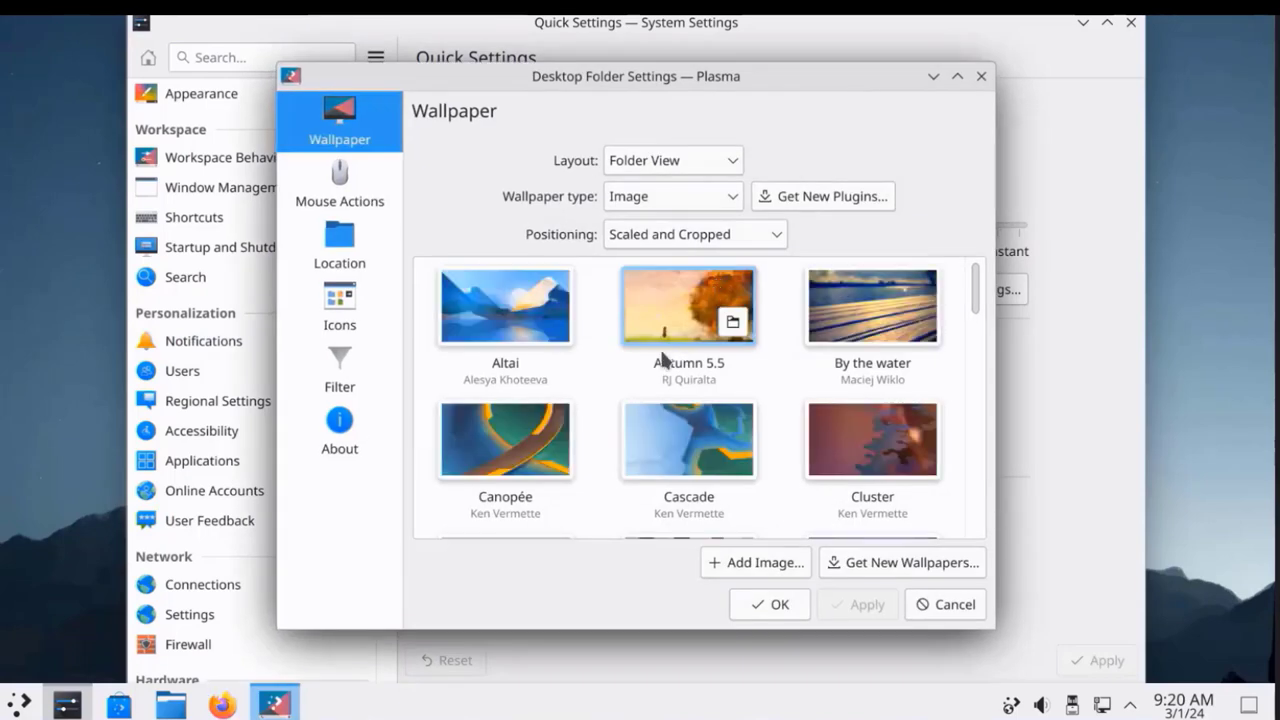
left_click(518, 311)
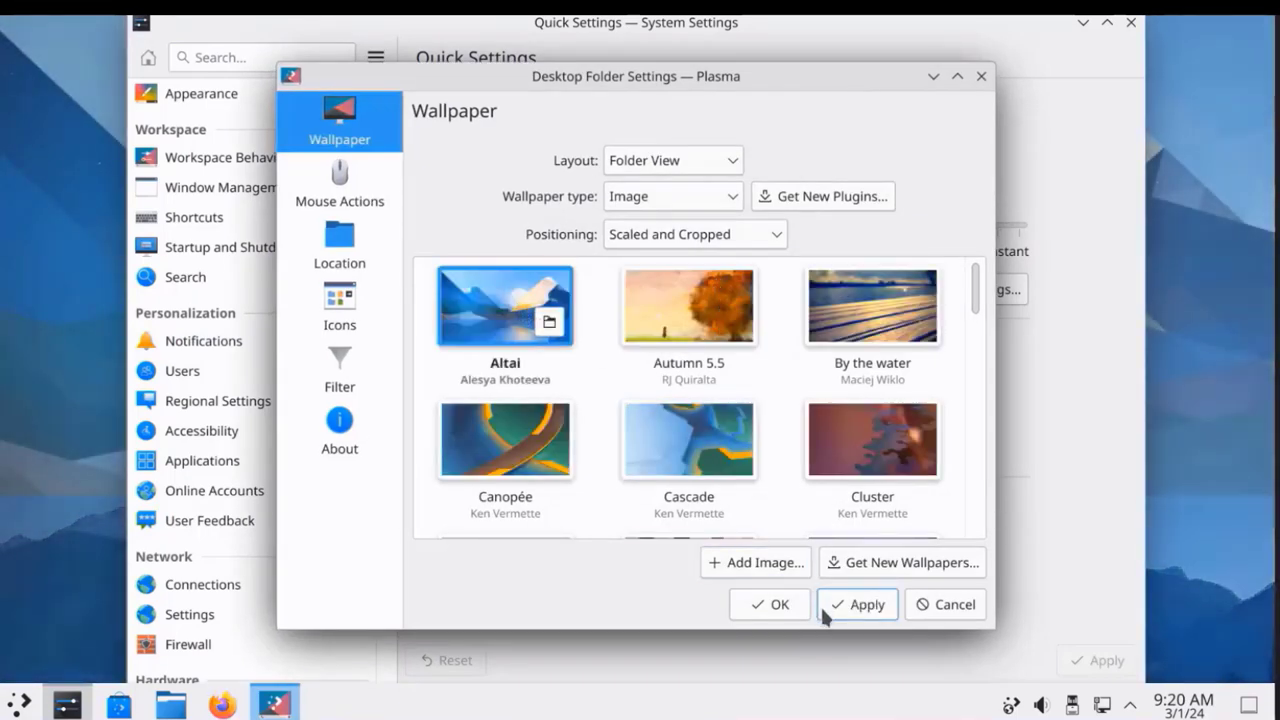
left_click(836, 605)
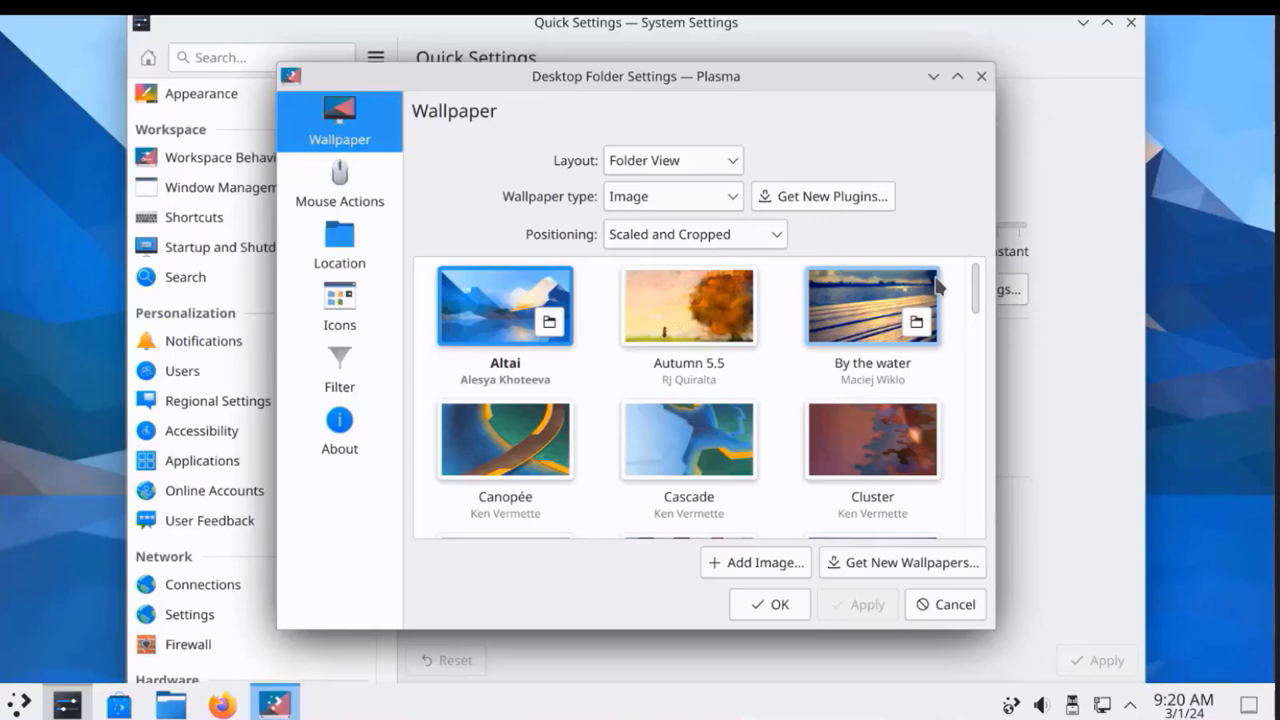
left_click(981, 77)
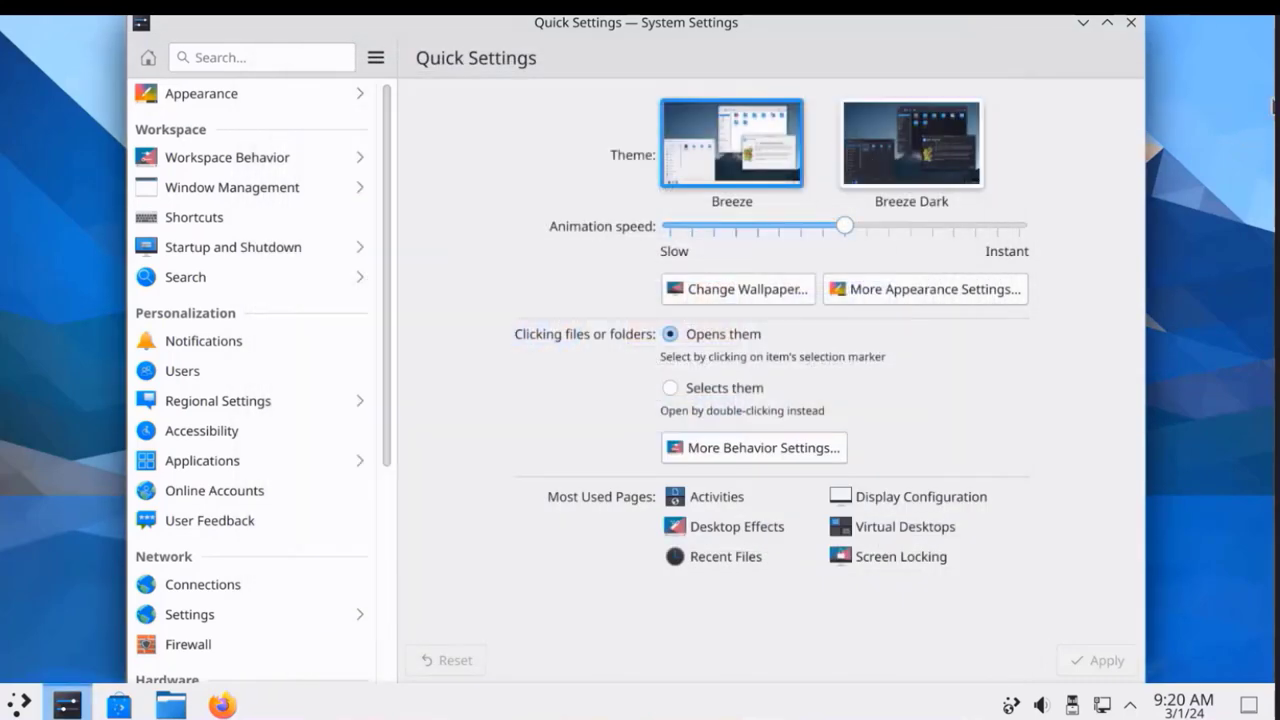
left_click(1131, 22)
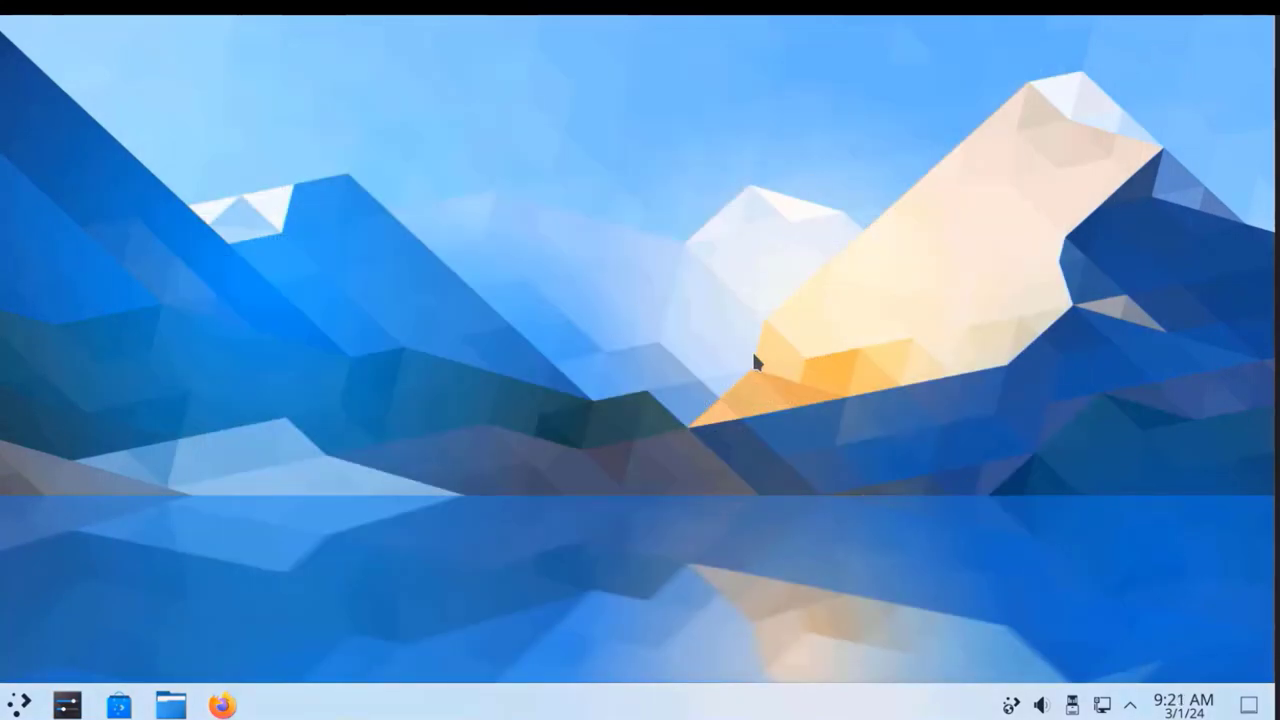